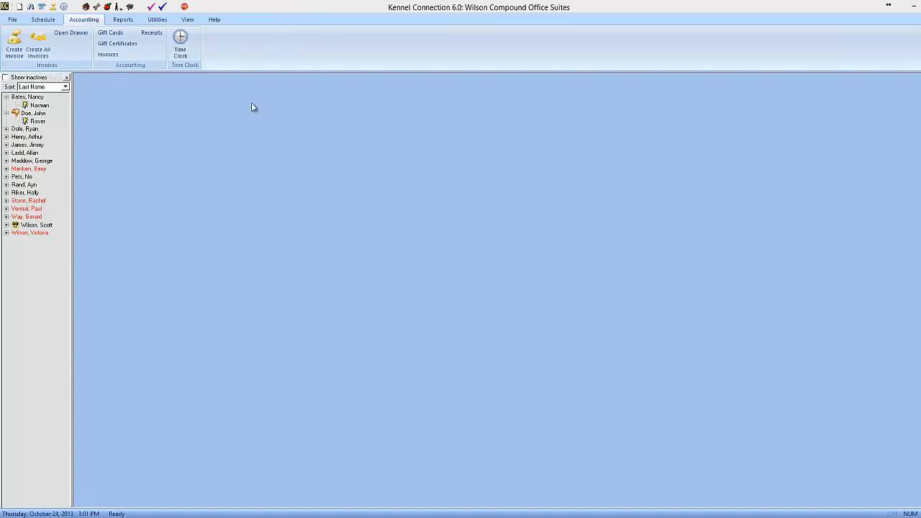
Step: Open the system options and view the boarding options followed by the invoice settings
{"action": "left_click", "coordinate": [11, 20]}
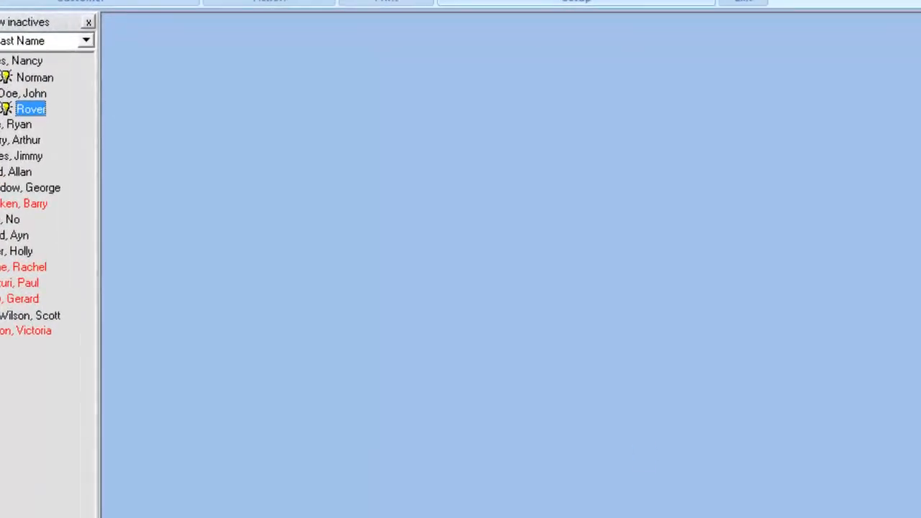
{"action": "left_click_drag", "start_coordinate": [715, 189], "coordinate": [247, 42]}
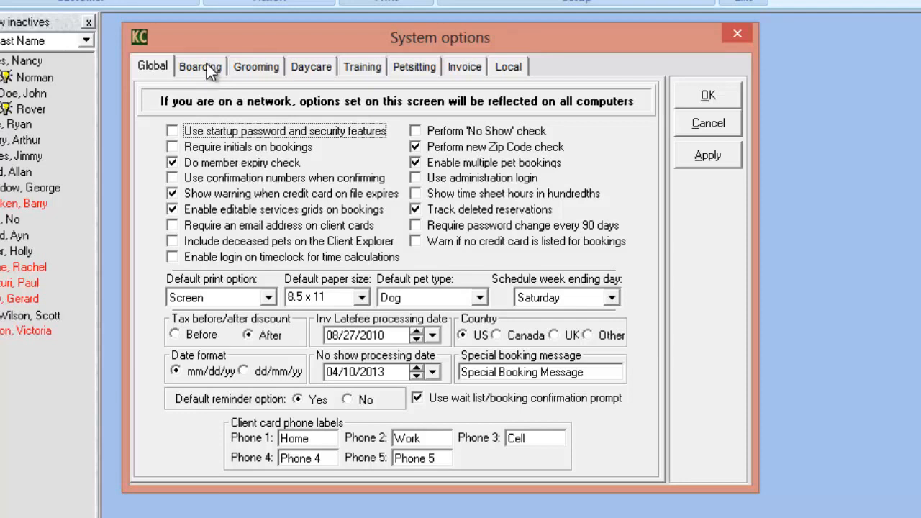
{"action": "left_click", "coordinate": [207, 65]}
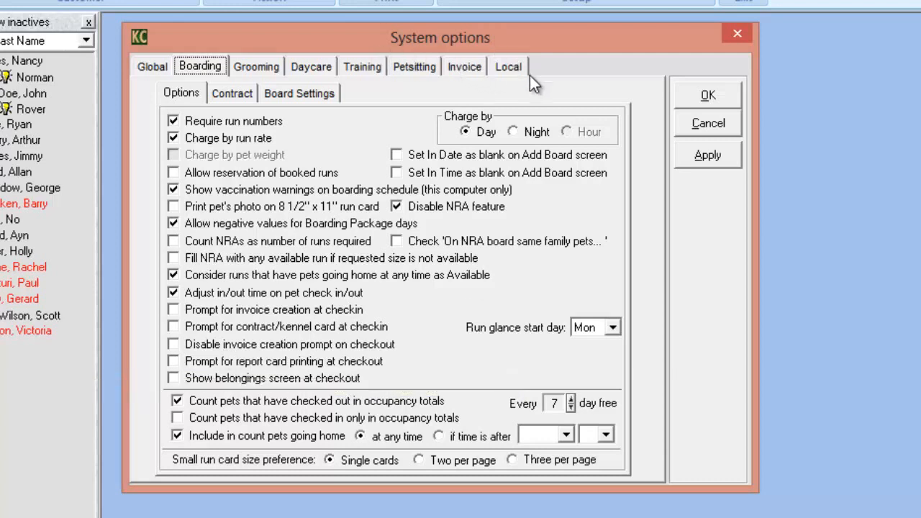
{"action": "left_click", "coordinate": [466, 68]}
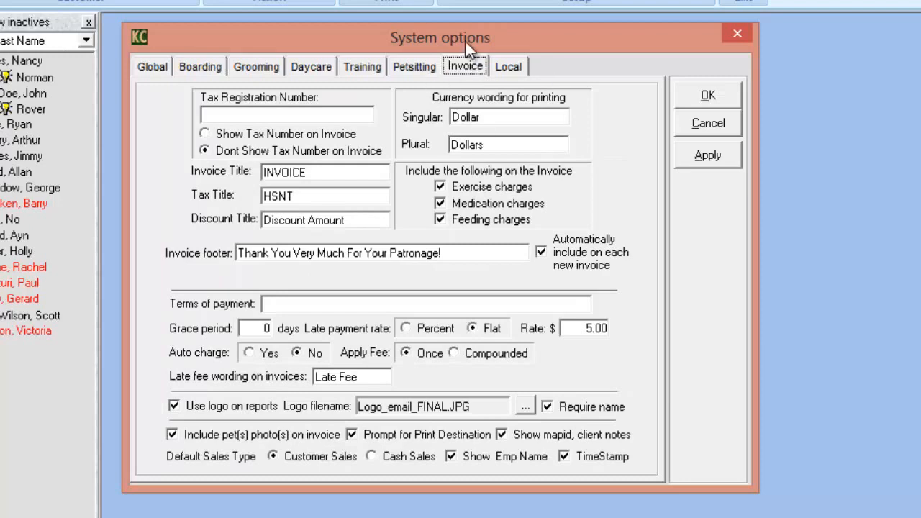
{"action": "left_click_drag", "start_coordinate": [466, 41], "coordinate": [458, 40]}
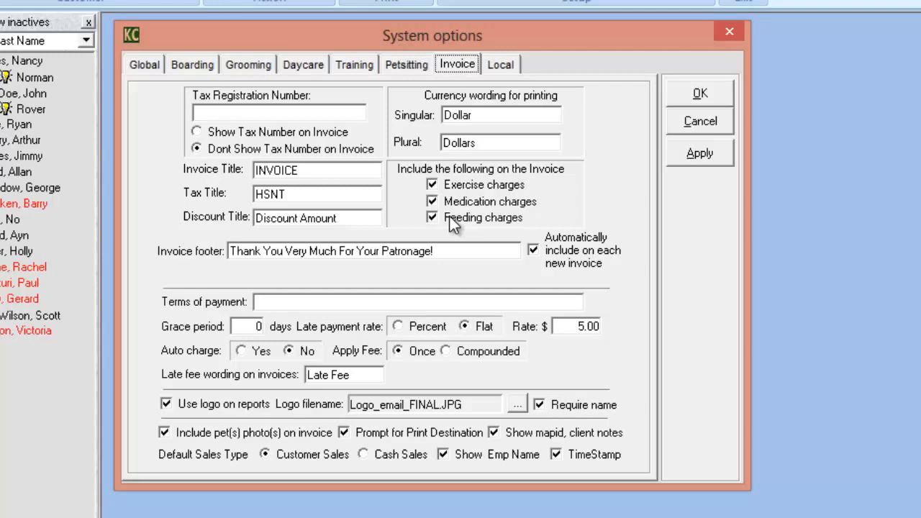
Step: Turn the medication charges option and the automatic inclusion of the invoice footer off and back on
{"action": "left_click", "coordinate": [431, 202]}
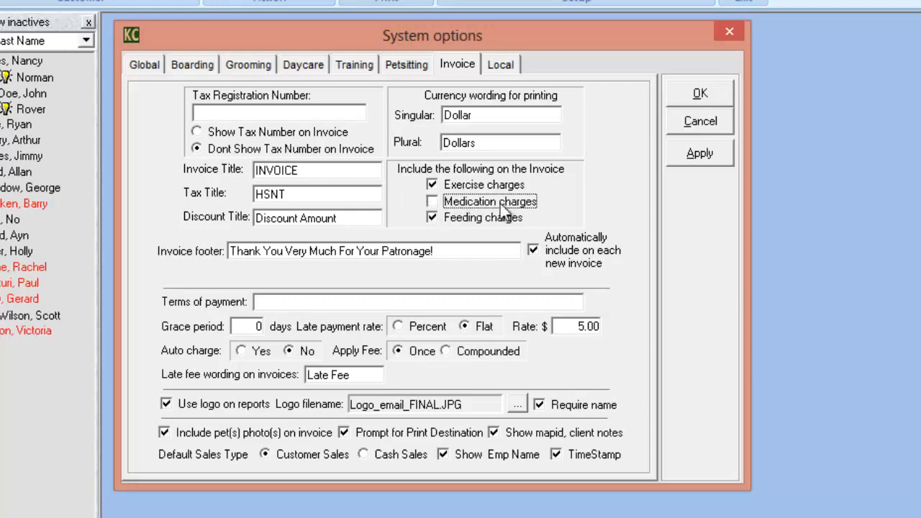
{"action": "left_click", "coordinate": [433, 202]}
{"action": "left_click", "coordinate": [448, 253]}
{"action": "left_click", "coordinate": [534, 253]}
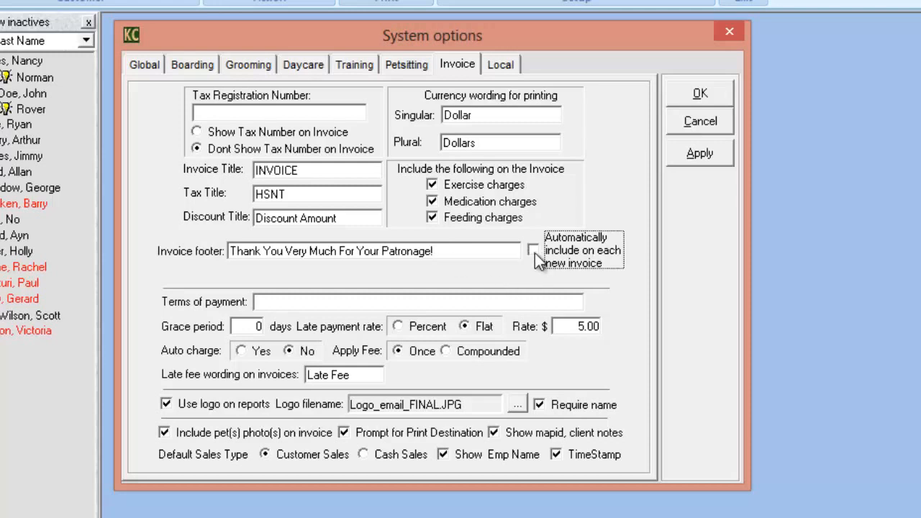
{"action": "left_click", "coordinate": [462, 251]}
{"action": "left_click", "coordinate": [534, 251]}
Step: Try the Percent late payment rate and the Compounded fee option, returning them to Flat and Once
{"action": "left_click", "coordinate": [264, 301]}
{"action": "left_click", "coordinate": [400, 326]}
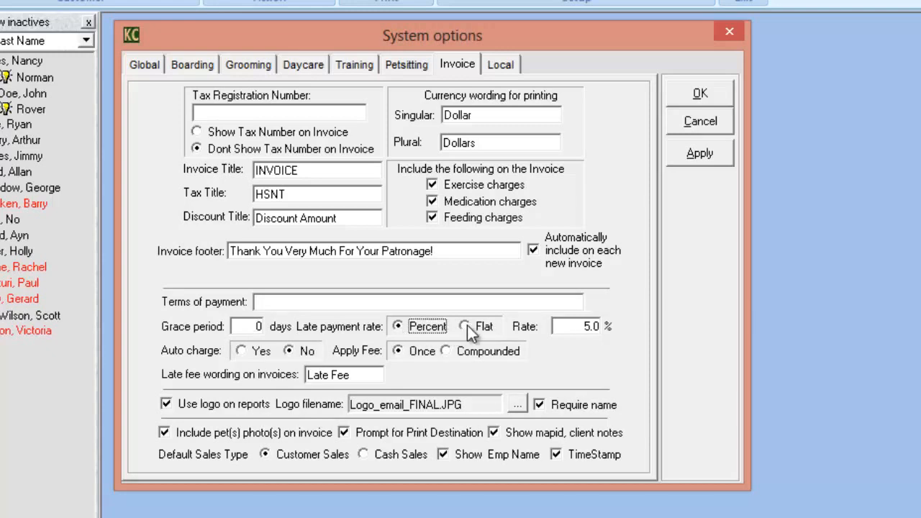
{"action": "left_click", "coordinate": [467, 326]}
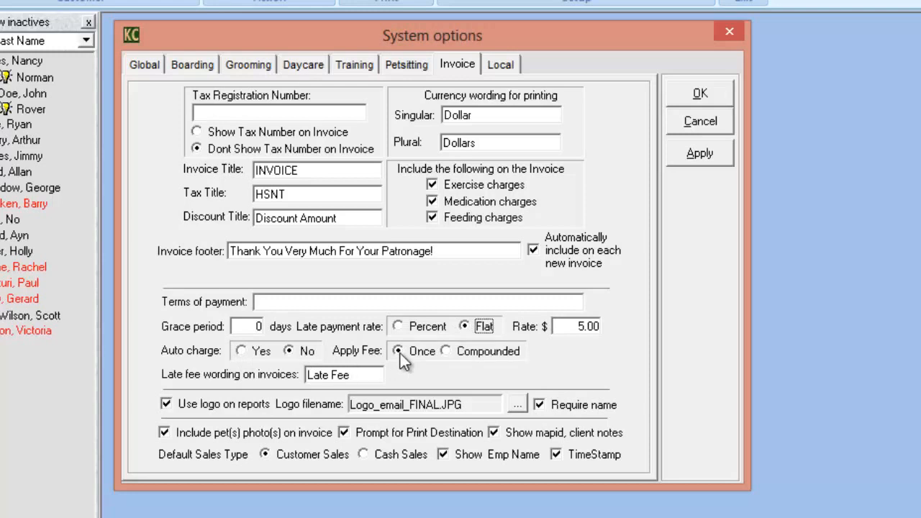
{"action": "left_click", "coordinate": [448, 351]}
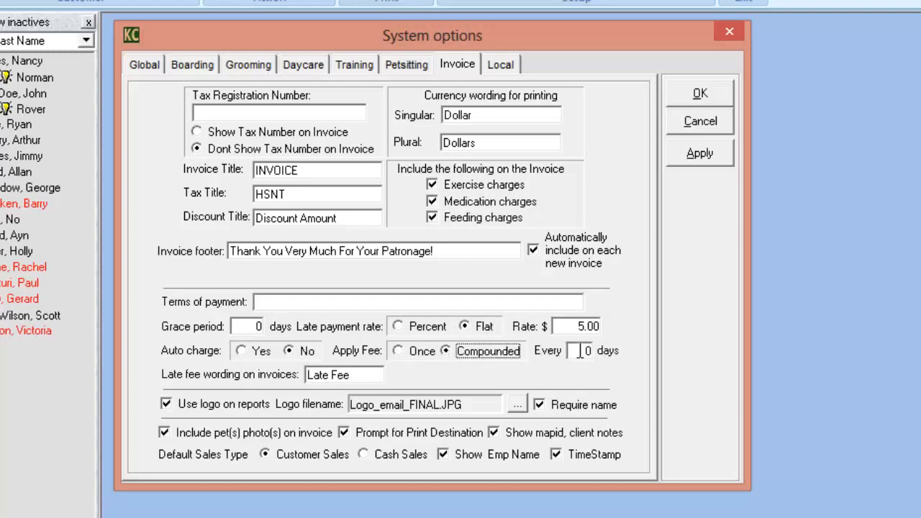
{"action": "left_click", "coordinate": [397, 351]}
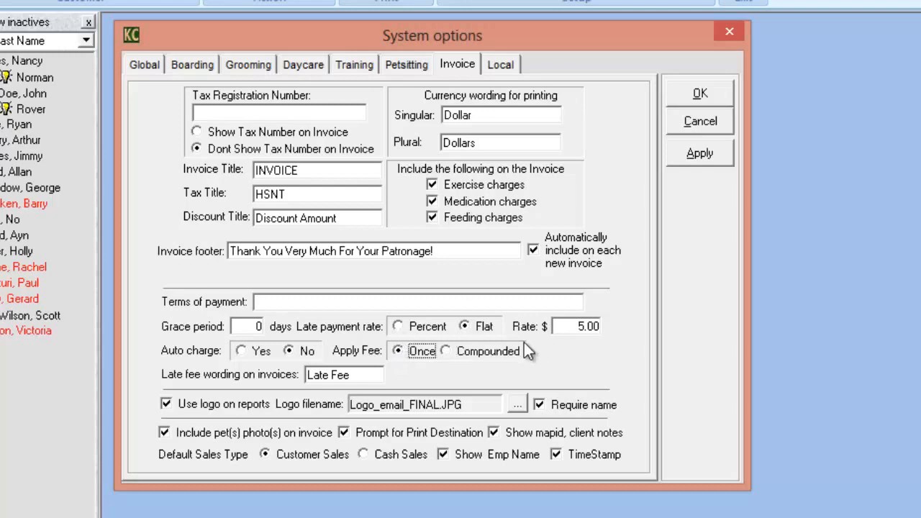
Step: Set late fees to be charged automatically as a percentage, compounded every 10 days
{"action": "left_click", "coordinate": [241, 350]}
{"action": "left_click", "coordinate": [400, 326]}
{"action": "left_click", "coordinate": [447, 352]}
{"action": "left_click", "coordinate": [587, 351]}
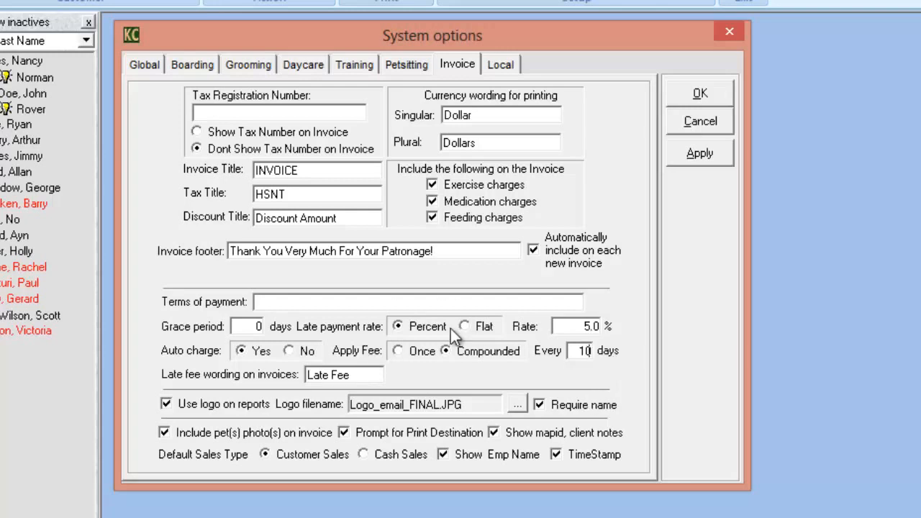
Step: Examine the late fee wording and browse the available logo image files without choosing one
{"action": "left_click", "coordinate": [366, 374]}
{"action": "left_click_drag", "start_coordinate": [357, 374], "coordinate": [307, 375]}
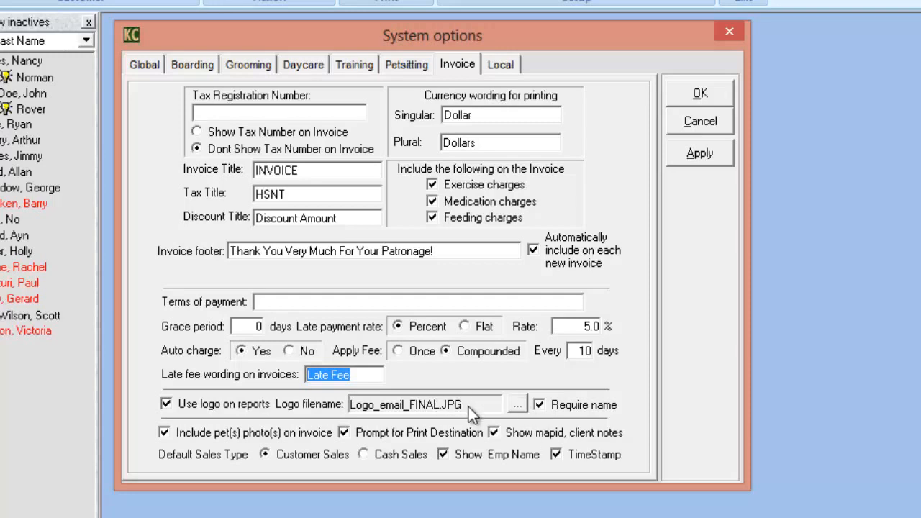
{"action": "left_click", "coordinate": [518, 405]}
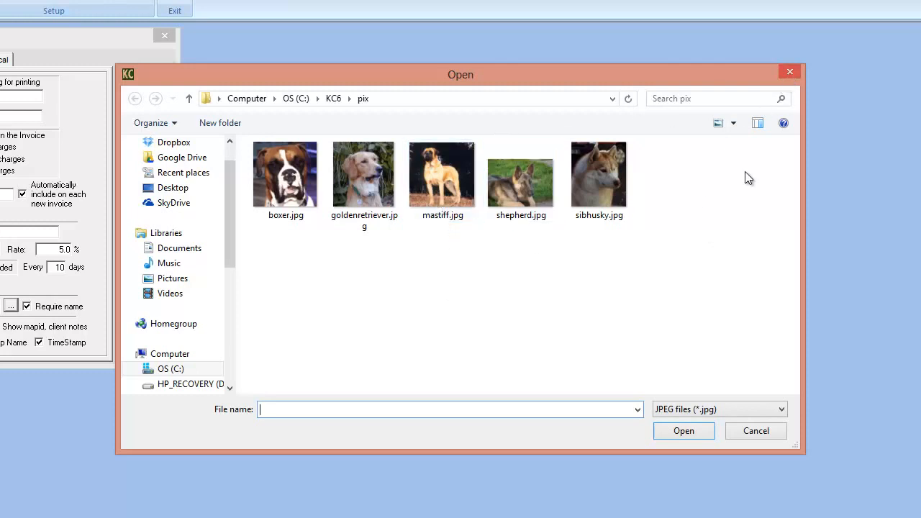
{"action": "left_click", "coordinate": [791, 75]}
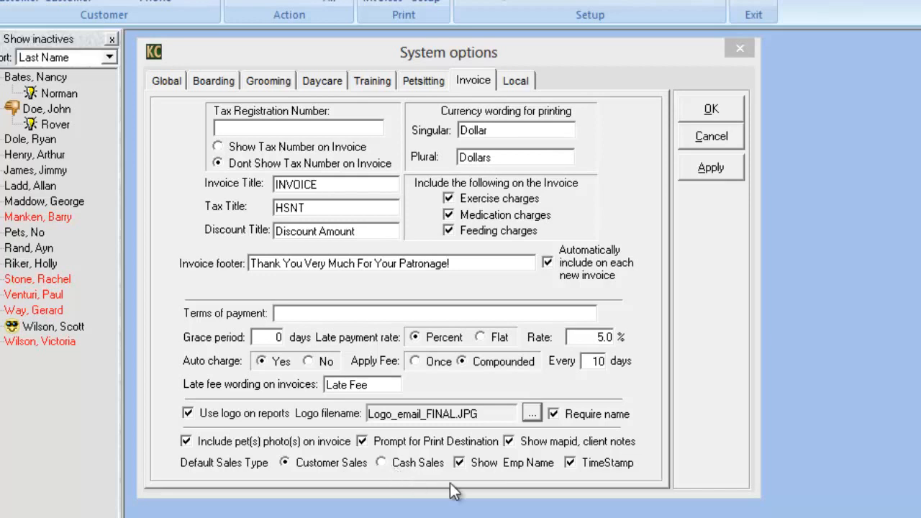
Step: Try Cash Sales as the default sales type, return to Customer Sales, and close the system options without saving
{"action": "left_click", "coordinate": [380, 463]}
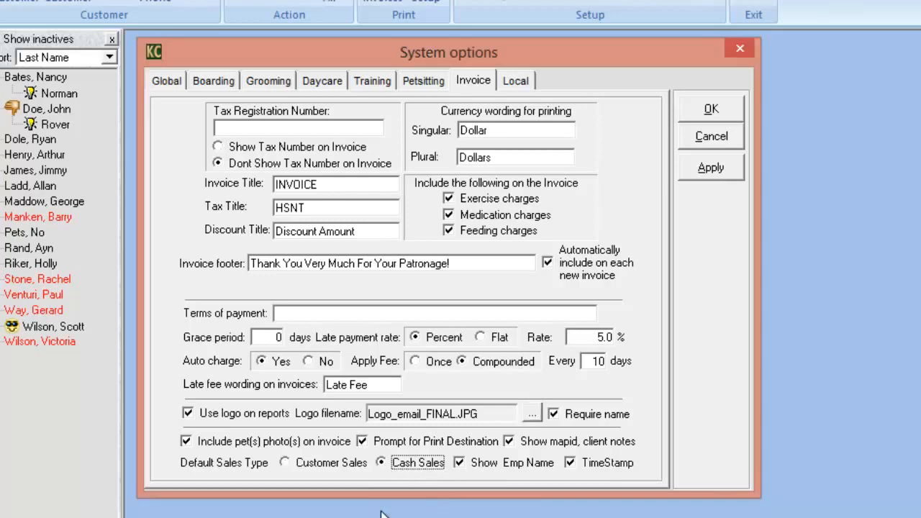
{"action": "left_click", "coordinate": [285, 463]}
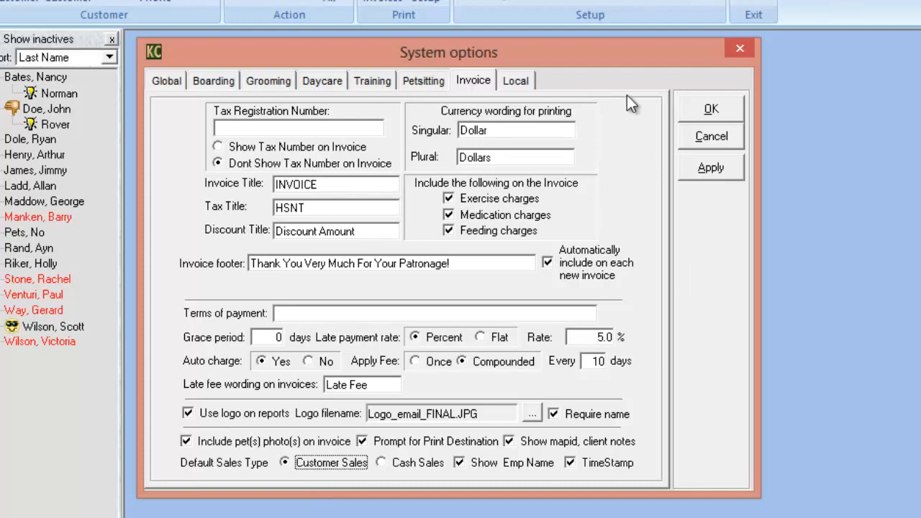
{"action": "left_click", "coordinate": [737, 51]}
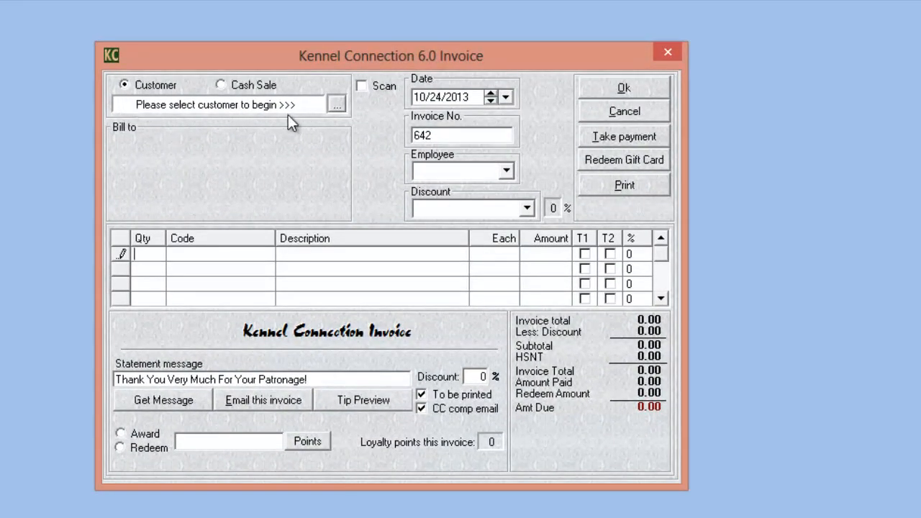
Step: Assign a customer found by last name to the new invoice, and cancel that invoice
{"action": "left_click", "coordinate": [335, 104]}
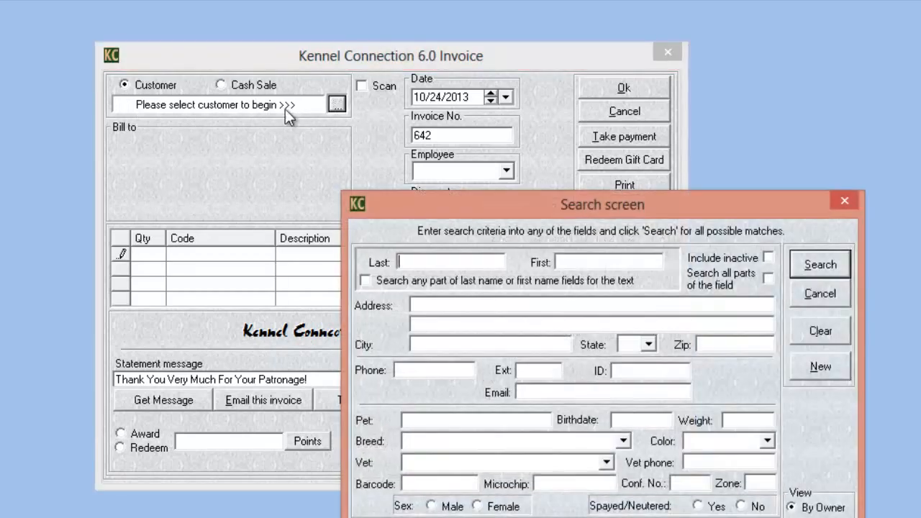
{"action": "left_click_drag", "start_coordinate": [457, 198], "coordinate": [271, 104]}
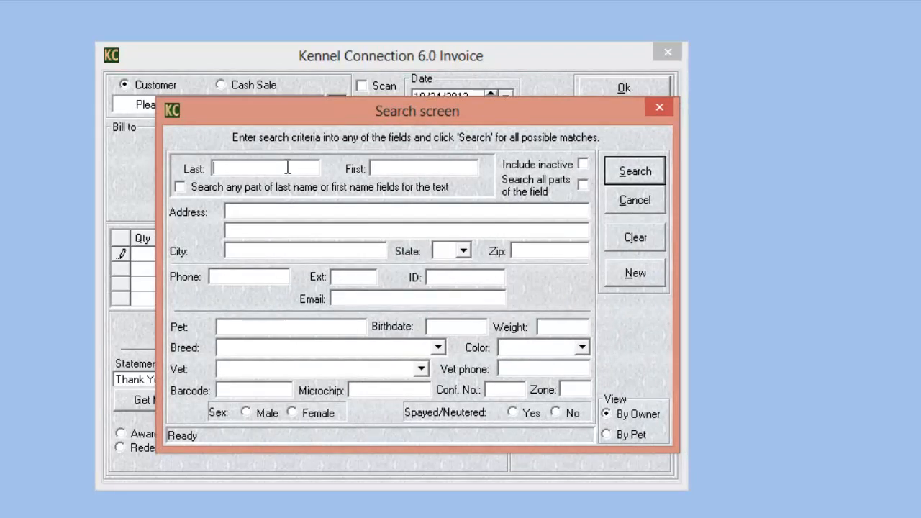
{"action": "type", "text": "wilson"}
{"action": "left_click", "coordinate": [647, 176]}
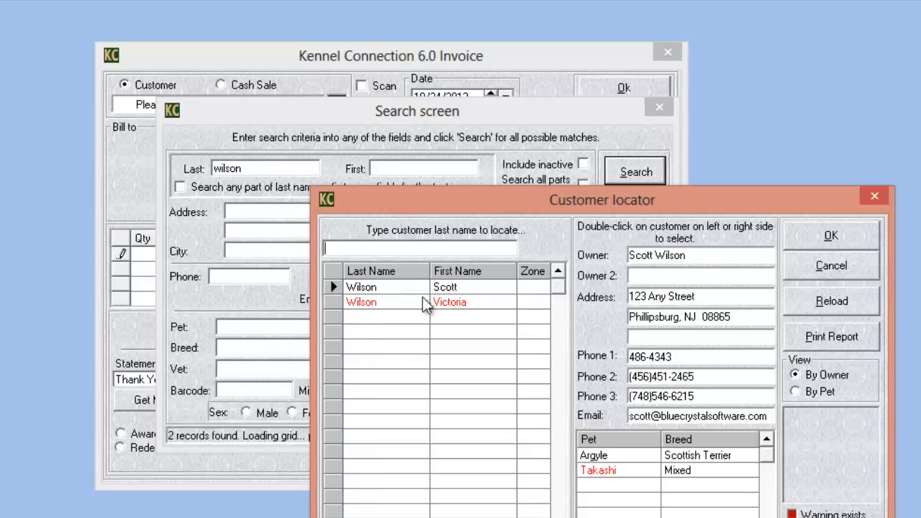
{"action": "double_click", "coordinate": [374, 286]}
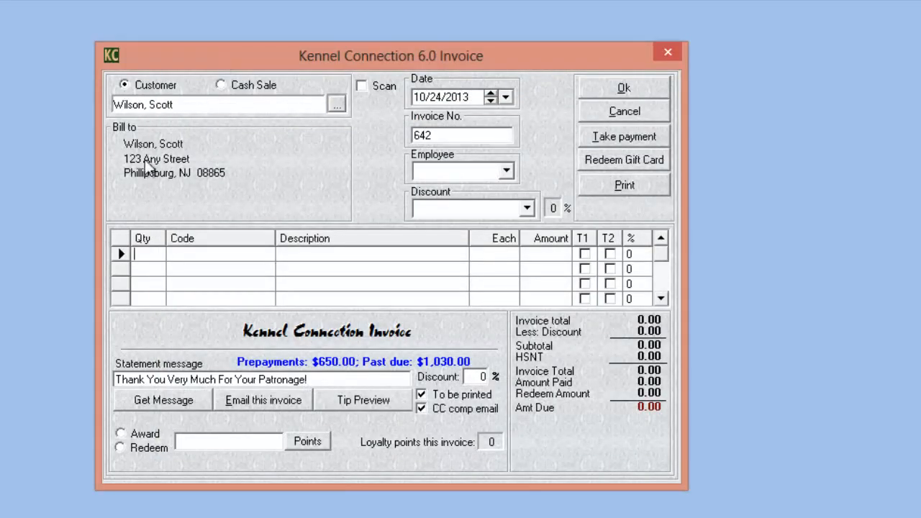
{"action": "left_click", "coordinate": [617, 115]}
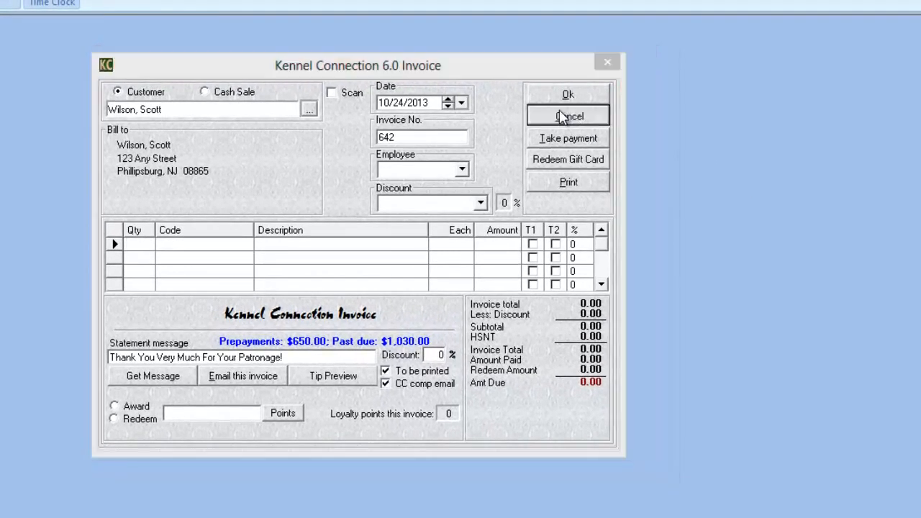
{"action": "left_click", "coordinate": [580, 400]}
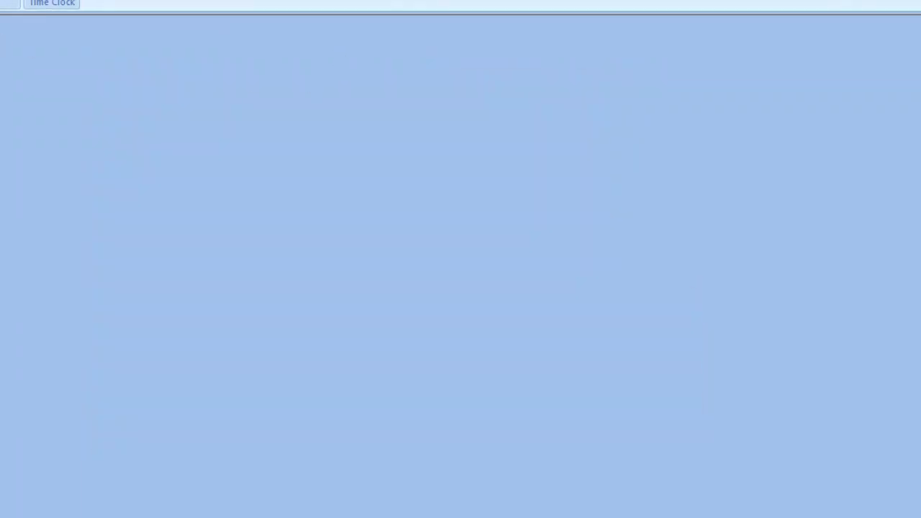
Step: Create a new invoice as a cash sale and add a line item with the Coupon code
{"action": "left_click", "coordinate": [21, 64]}
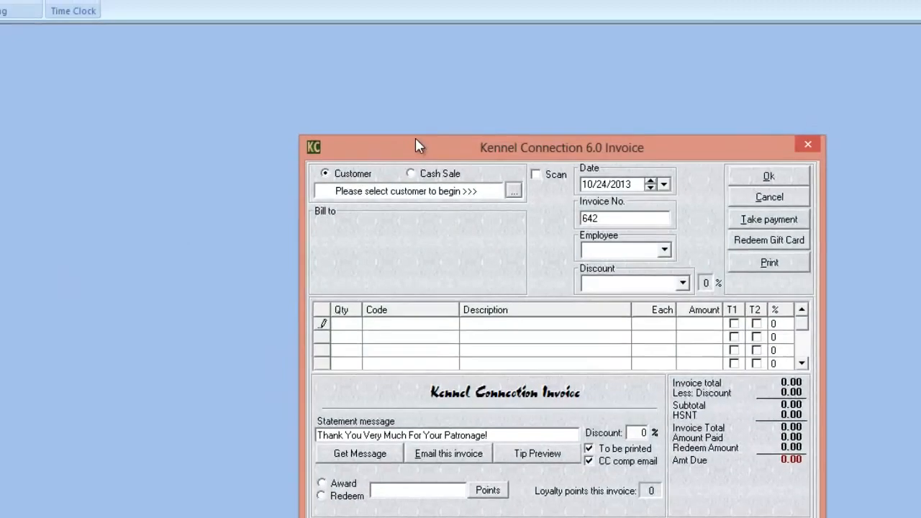
{"action": "left_click_drag", "start_coordinate": [497, 182], "coordinate": [282, 128]}
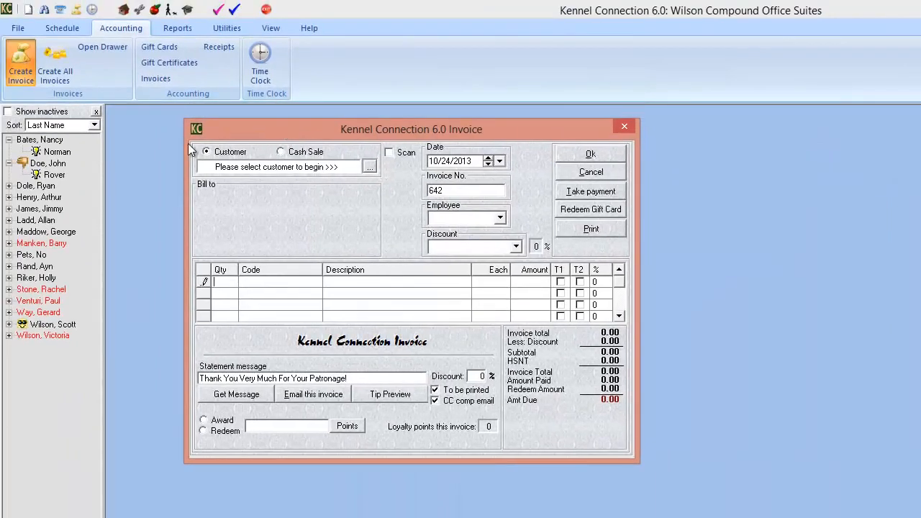
{"action": "left_click", "coordinate": [282, 154]}
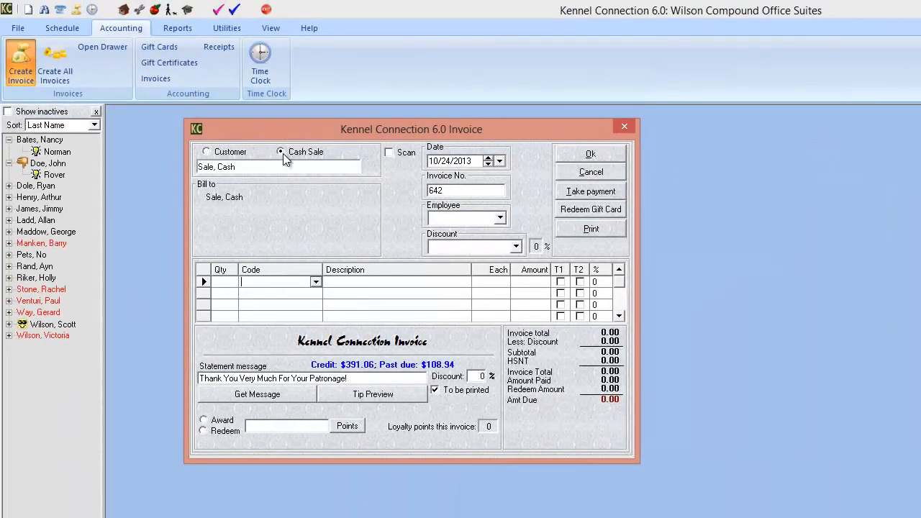
{"action": "left_click", "coordinate": [207, 153]}
{"action": "left_click", "coordinate": [282, 154]}
{"action": "left_click", "coordinate": [315, 282]}
{"action": "left_click", "coordinate": [283, 327]}
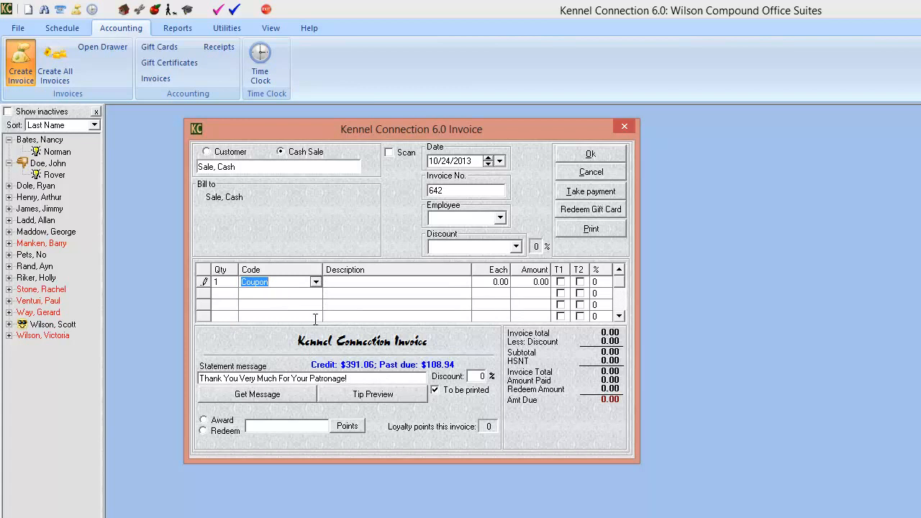
Step: Switch the invoice back to a customer sale, dismiss the customer search, and cancel the invoice
{"action": "left_click", "coordinate": [207, 151]}
{"action": "left_click", "coordinate": [368, 166]}
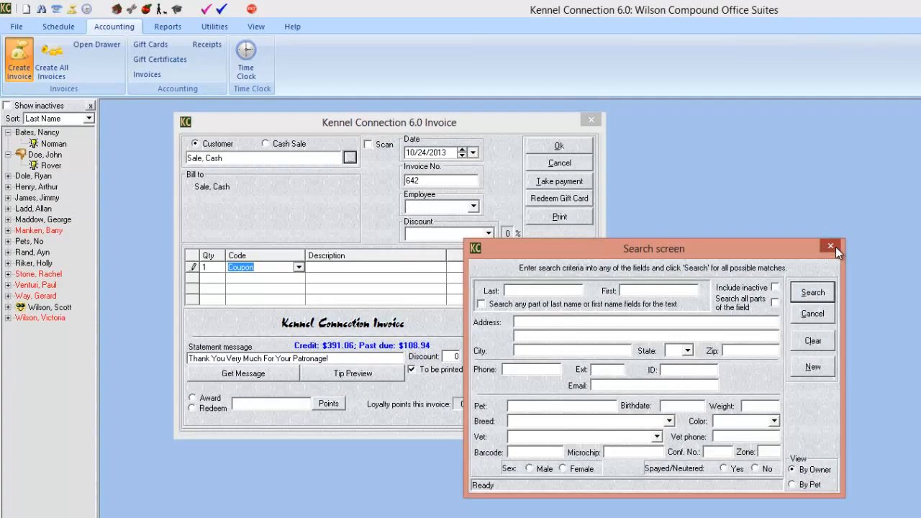
{"action": "left_click", "coordinate": [867, 257]}
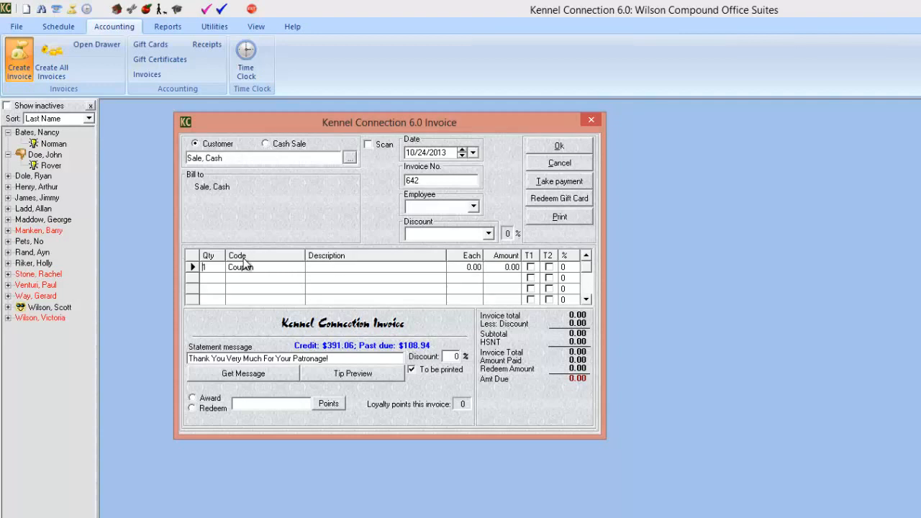
{"action": "left_click", "coordinate": [556, 162]}
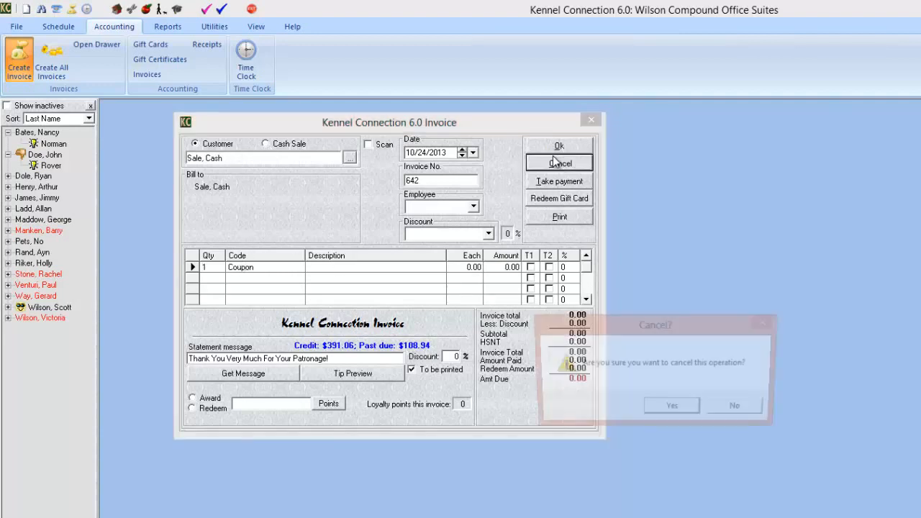
{"action": "left_click", "coordinate": [668, 416]}
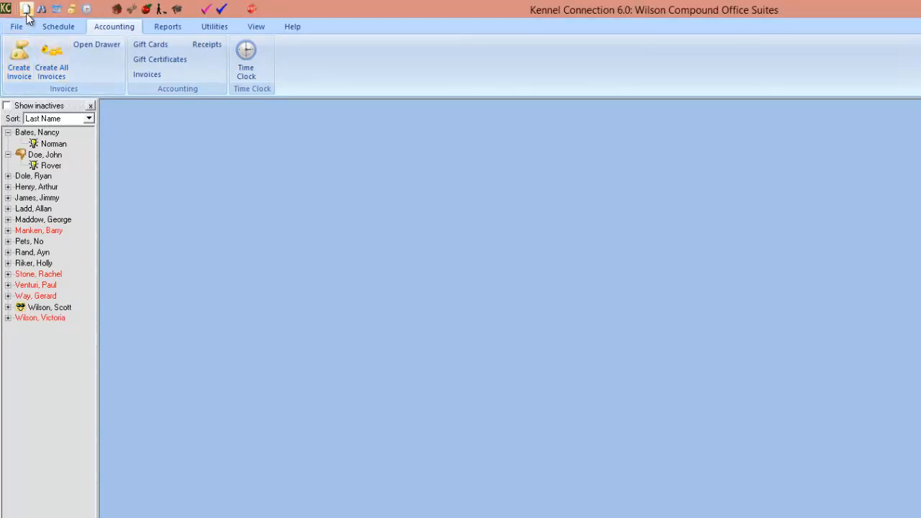
Step: Open the boarding schedule and agree to create an invoice for Mamma Kitty's boarding booking
{"action": "left_click", "coordinate": [117, 10]}
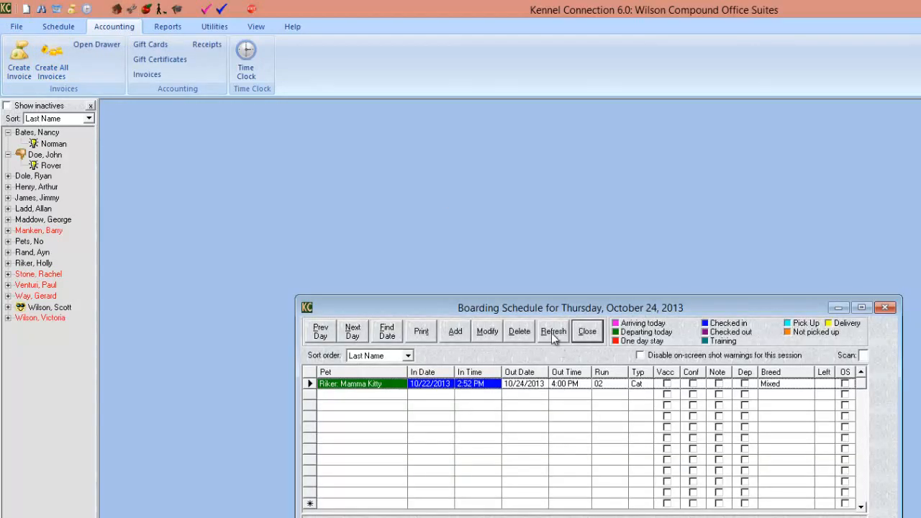
{"action": "left_click_drag", "start_coordinate": [529, 294], "coordinate": [365, 131]}
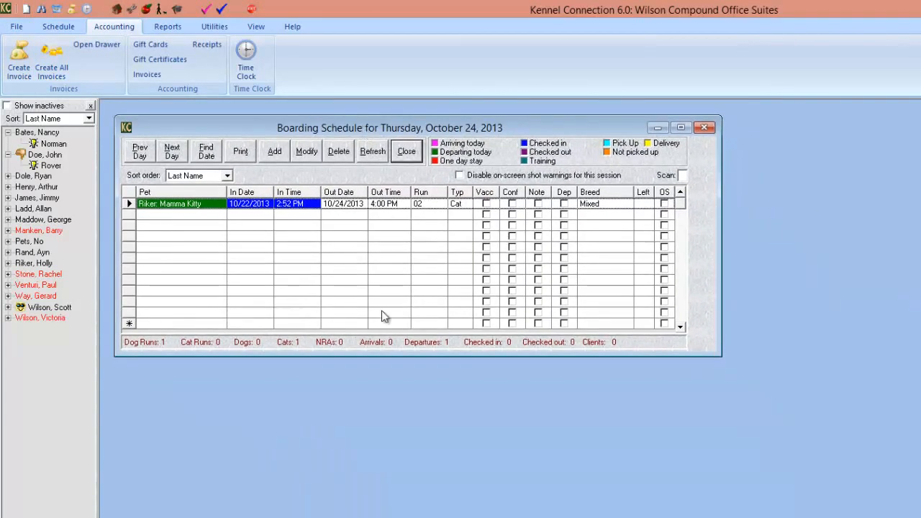
{"action": "right_click", "coordinate": [254, 205]}
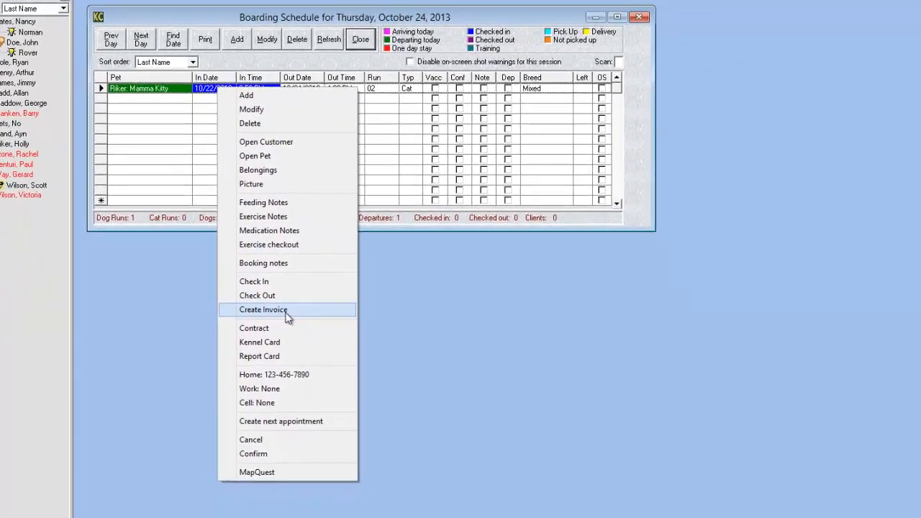
{"action": "left_click", "coordinate": [326, 440]}
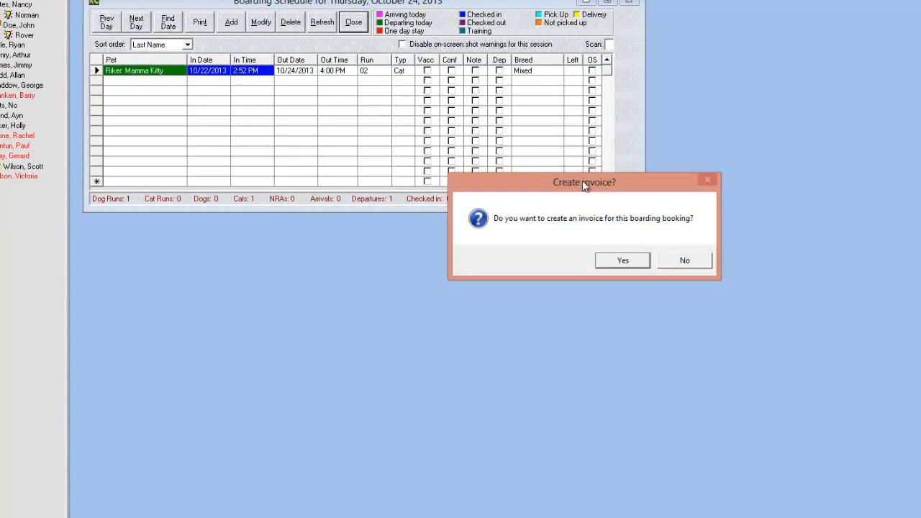
{"action": "left_click_drag", "start_coordinate": [575, 184], "coordinate": [358, 62]}
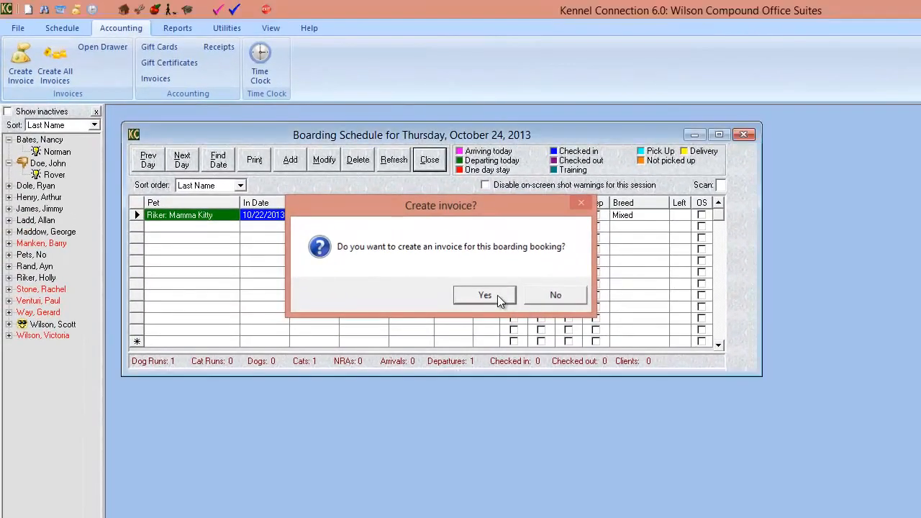
{"action": "left_click", "coordinate": [485, 295]}
Step: Close the petsitting invoice options without choosing one, and cancel the boarding invoice
{"action": "left_click_drag", "start_coordinate": [673, 351], "coordinate": [580, 217]}
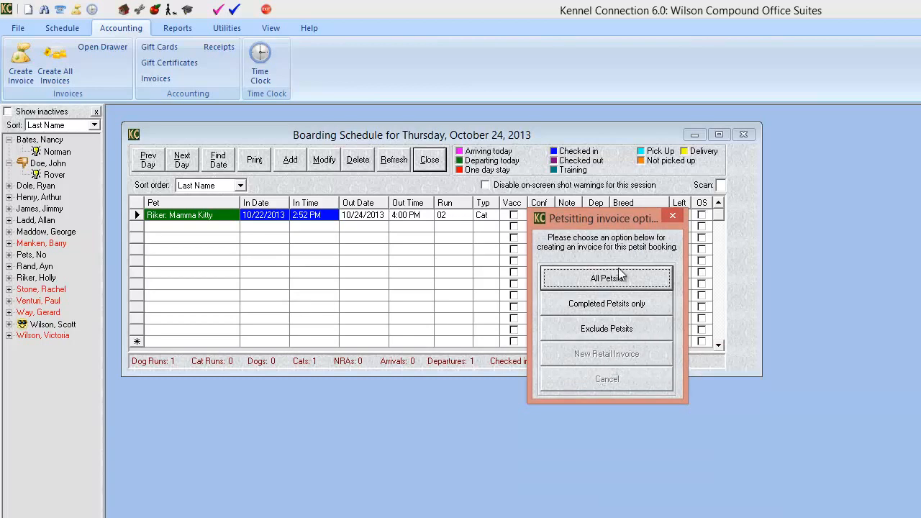
{"action": "left_click_drag", "start_coordinate": [607, 216], "coordinate": [611, 207]}
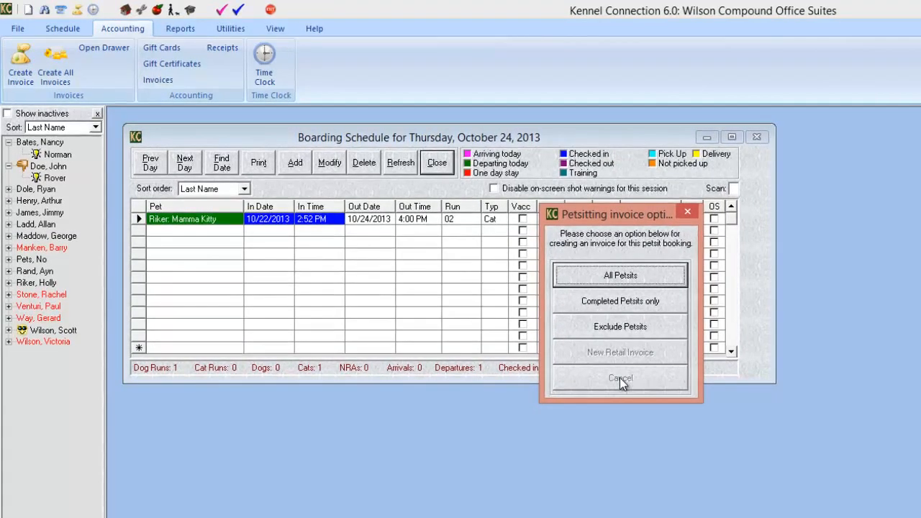
{"action": "left_click", "coordinate": [684, 214]}
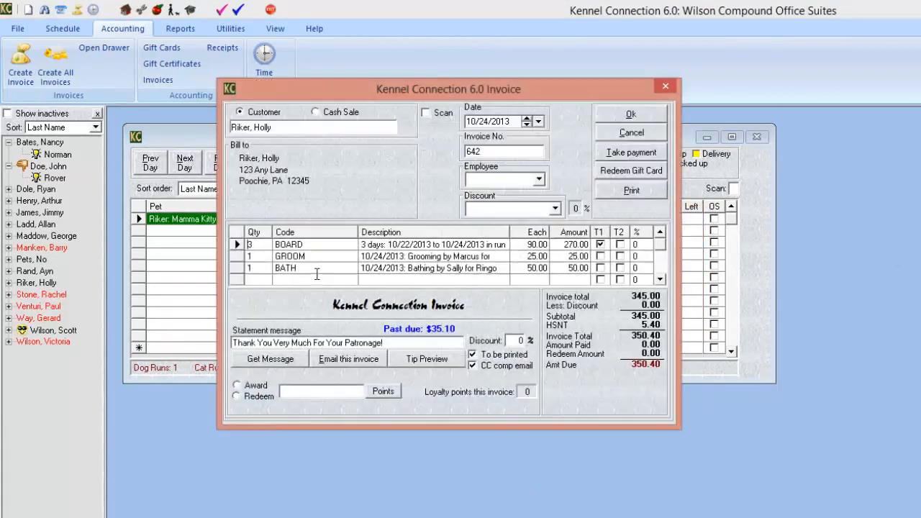
{"action": "left_click", "coordinate": [631, 133]}
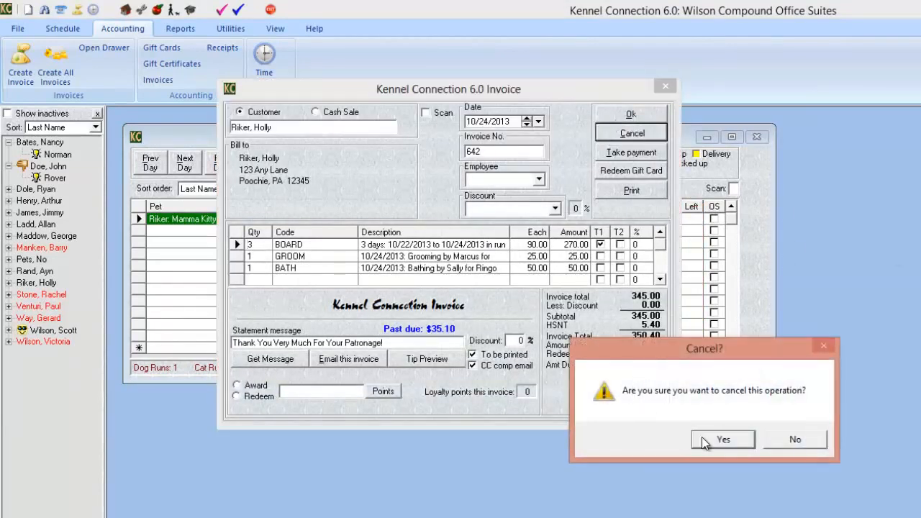
{"action": "left_click", "coordinate": [709, 434]}
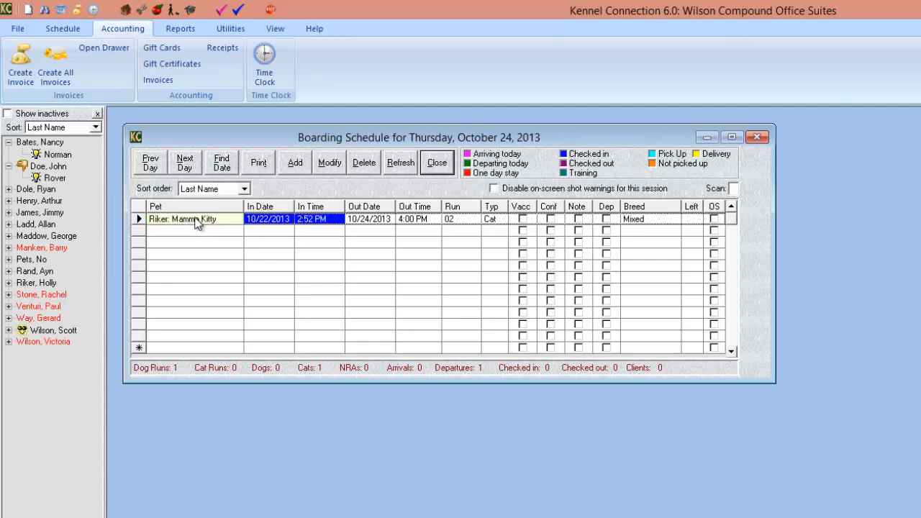
Step: Request an invoice from Mamma Kitty's booking, decline invoicing the boarding booking, and cancel the blank invoice
{"action": "right_click", "coordinate": [194, 220]}
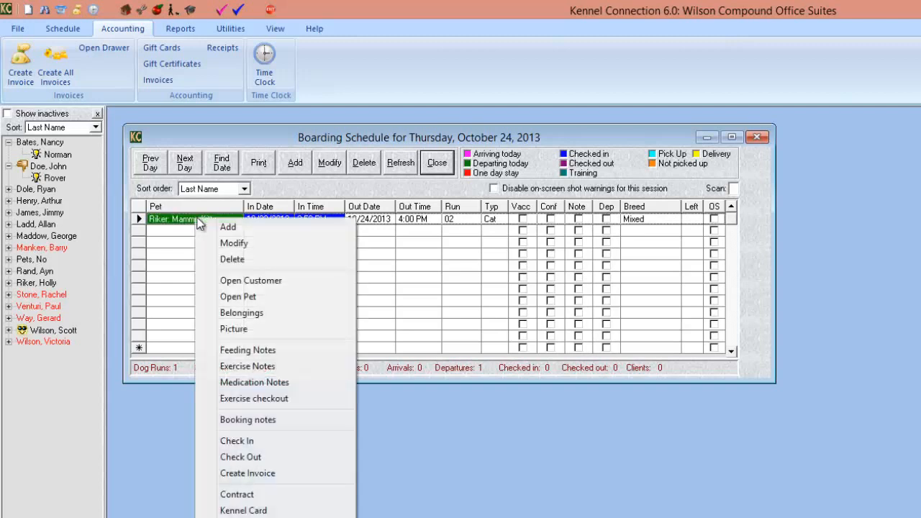
{"action": "left_click", "coordinate": [270, 474]}
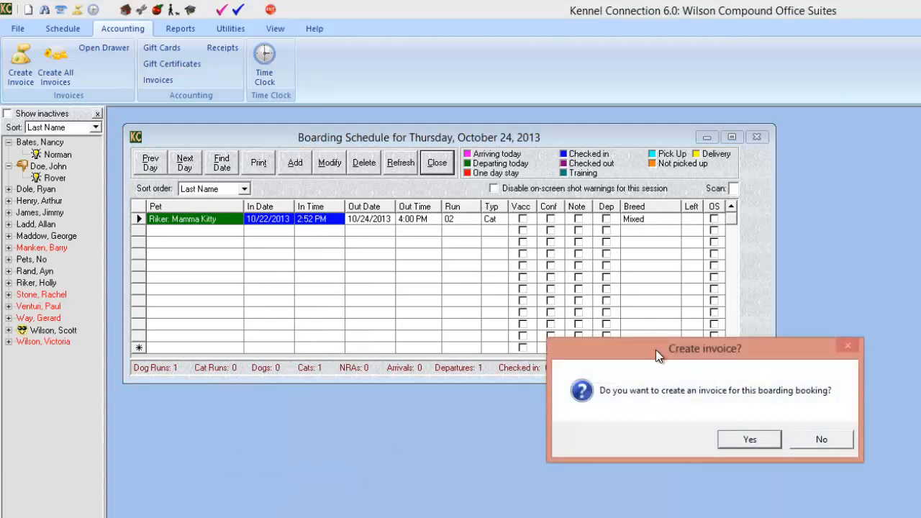
{"action": "left_click_drag", "start_coordinate": [656, 350], "coordinate": [454, 216]}
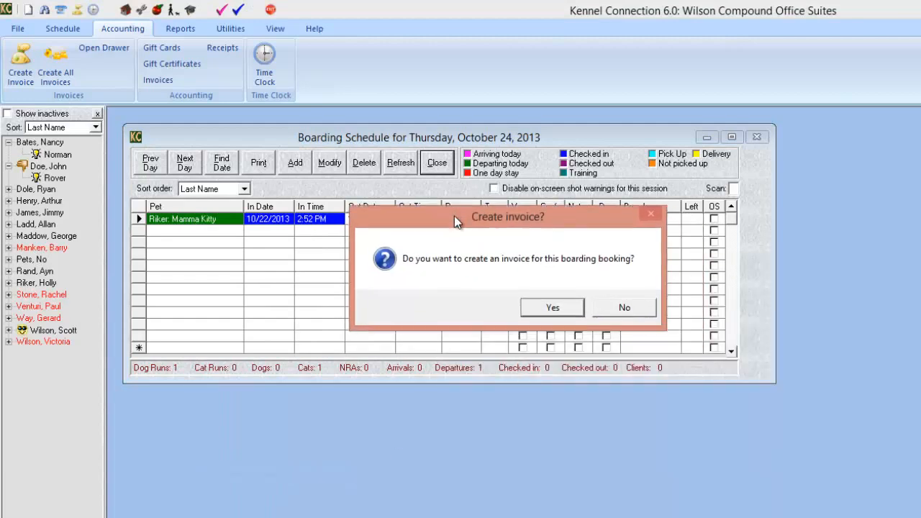
{"action": "left_click", "coordinate": [640, 308]}
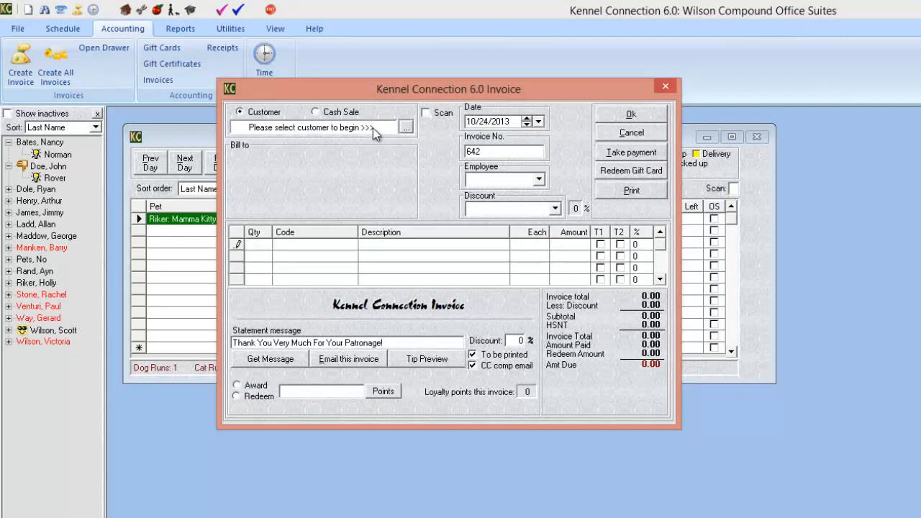
{"action": "left_click", "coordinate": [633, 133]}
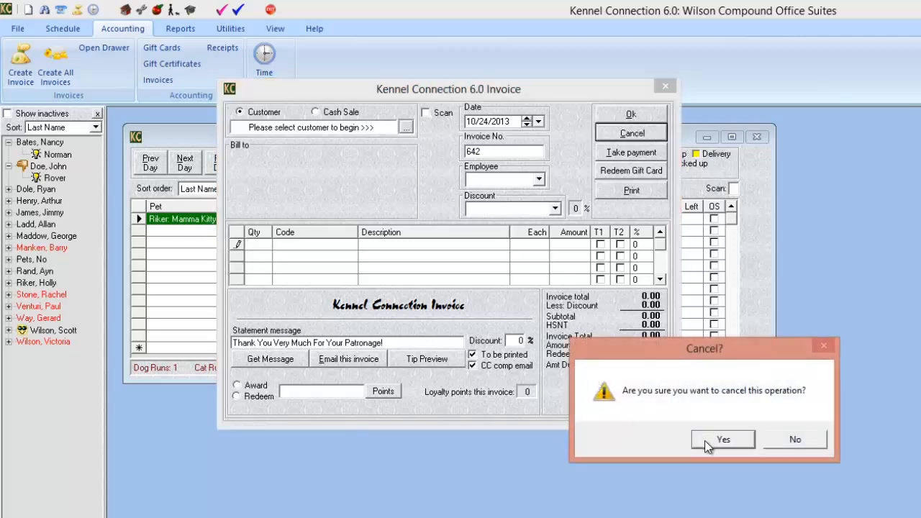
{"action": "left_click", "coordinate": [723, 440]}
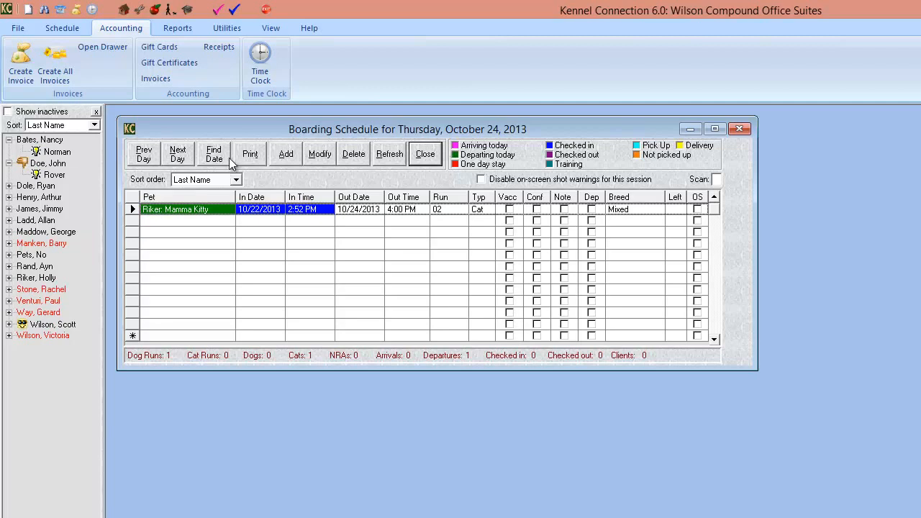
Step: Try to check in Mamma Kitty, decline undoing the existing check-in, and check the pet out
{"action": "left_click", "coordinate": [215, 9]}
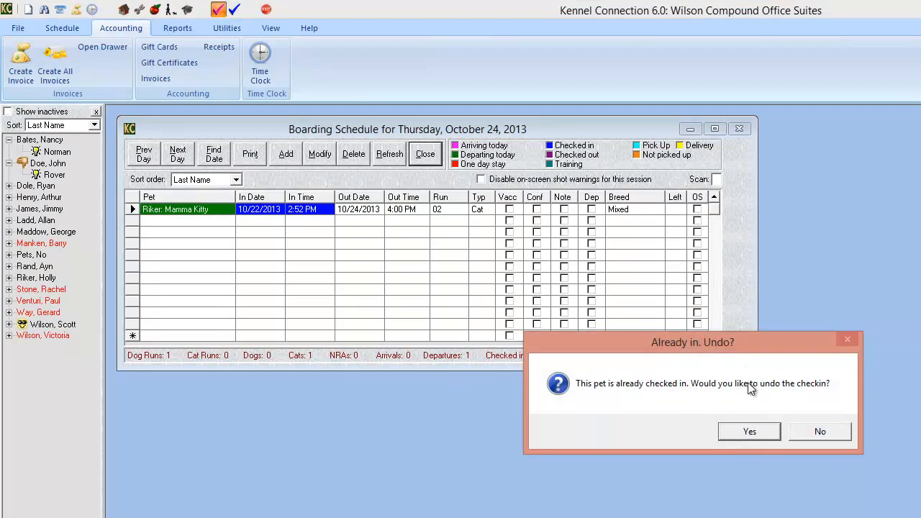
{"action": "left_click", "coordinate": [833, 434]}
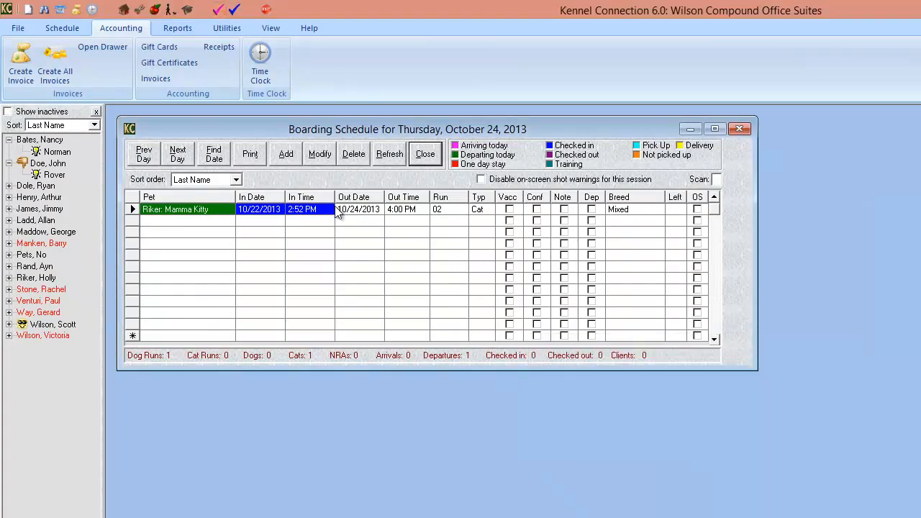
{"action": "left_click", "coordinate": [234, 9]}
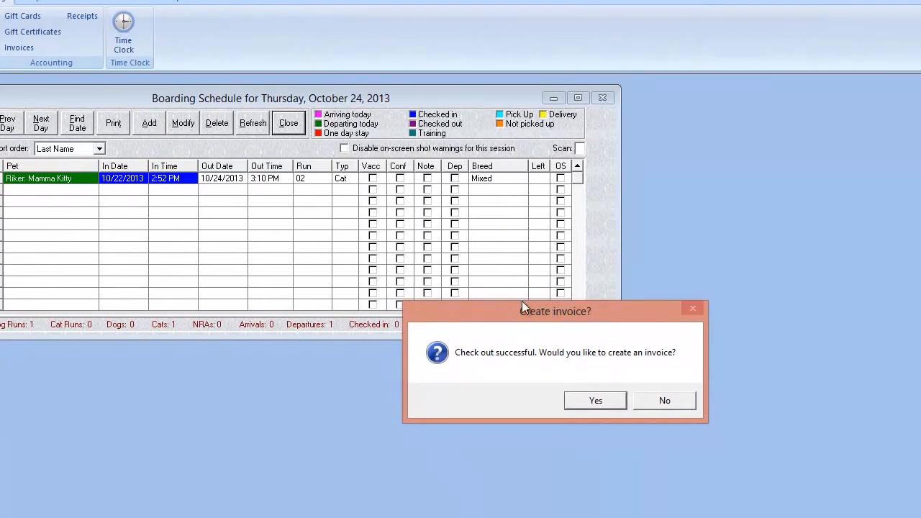
{"action": "left_click_drag", "start_coordinate": [523, 307], "coordinate": [356, 210]}
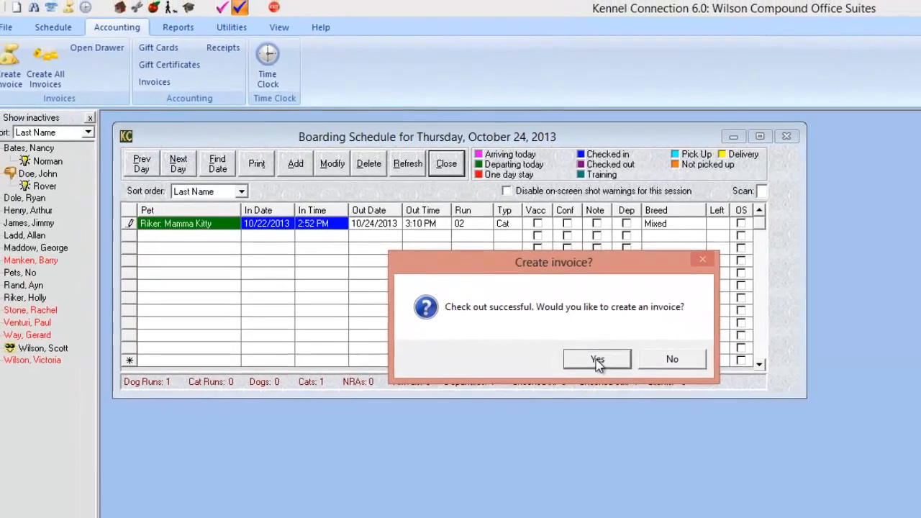
Step: Create the check-out invoice with all petsits included, and cancel that invoice
{"action": "left_click", "coordinate": [427, 303]}
{"action": "left_click_drag", "start_coordinate": [713, 328], "coordinate": [531, 214]}
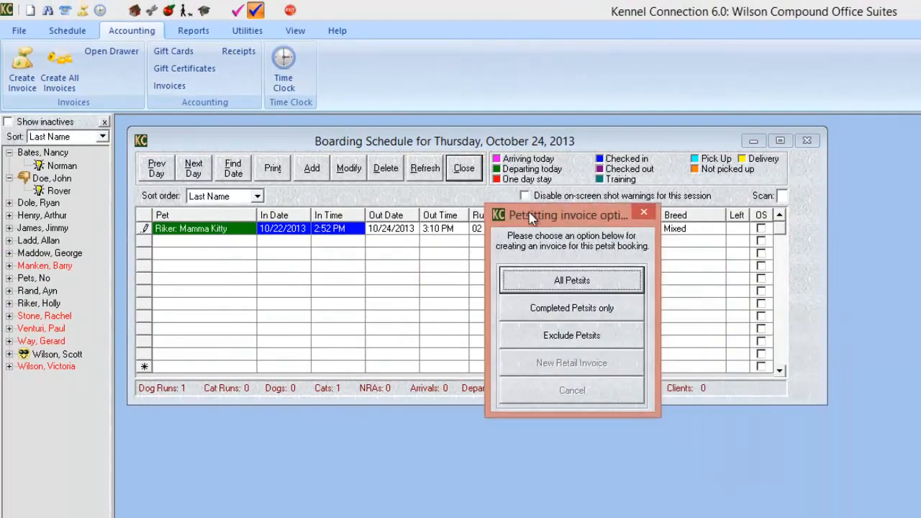
{"action": "left_click", "coordinate": [568, 283]}
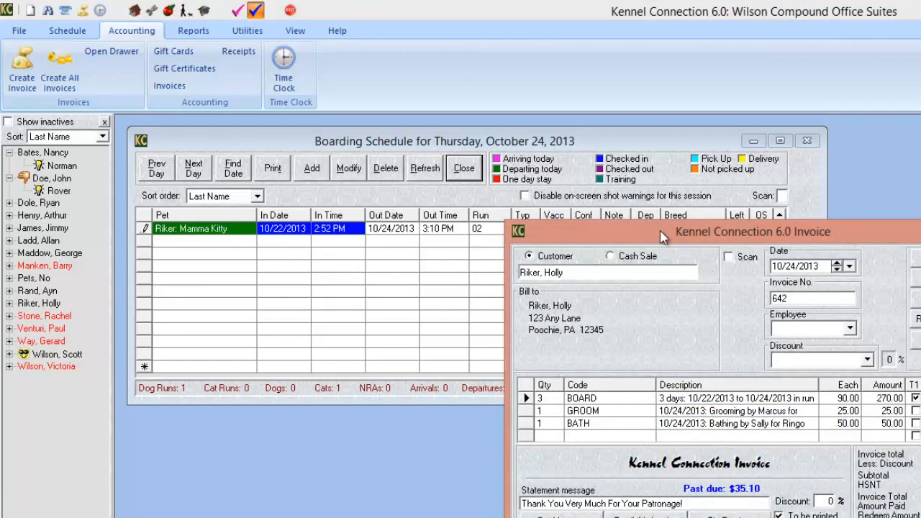
{"action": "left_click_drag", "start_coordinate": [661, 236], "coordinate": [387, 137]}
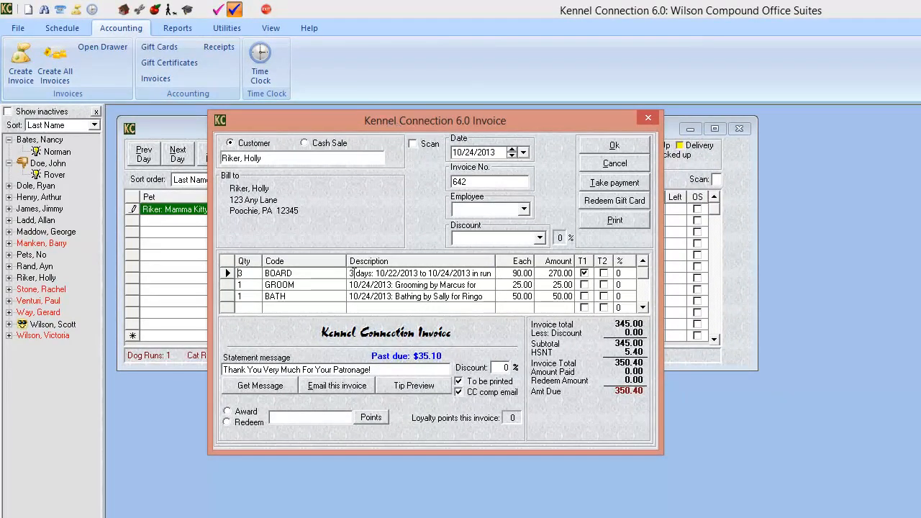
{"action": "left_click_drag", "start_coordinate": [345, 125], "coordinate": [360, 122]}
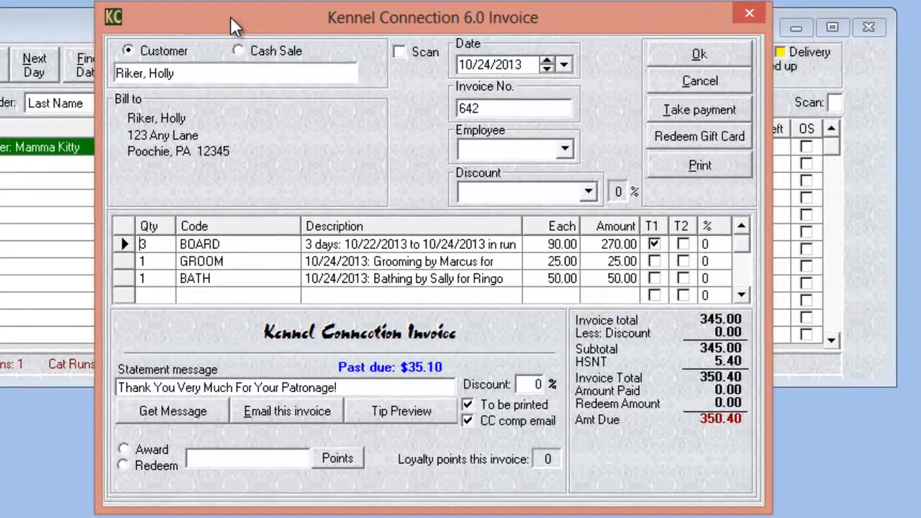
{"action": "left_click_drag", "start_coordinate": [231, 18], "coordinate": [230, 16]}
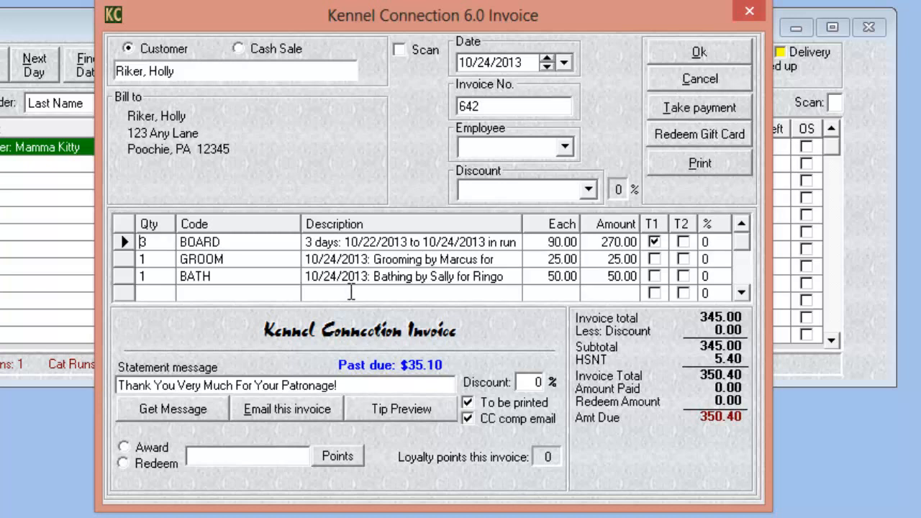
{"action": "left_click", "coordinate": [674, 84]}
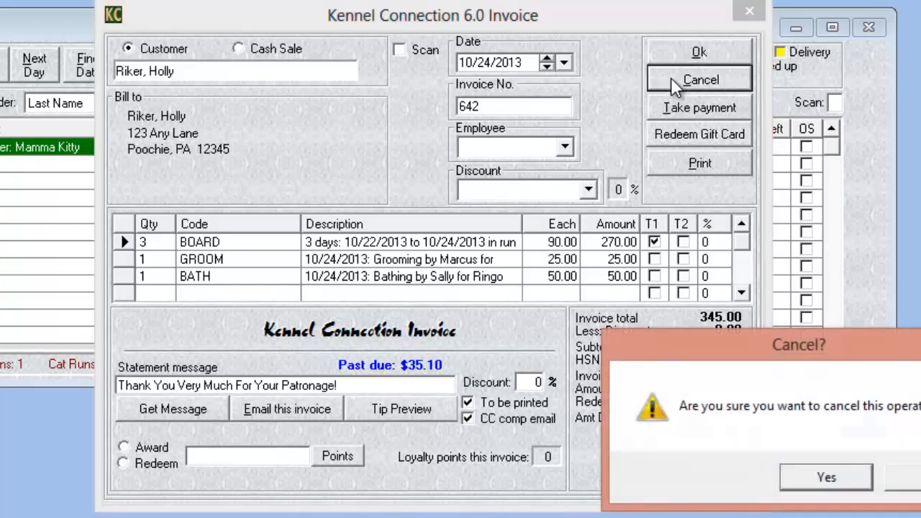
{"action": "left_click", "coordinate": [831, 481]}
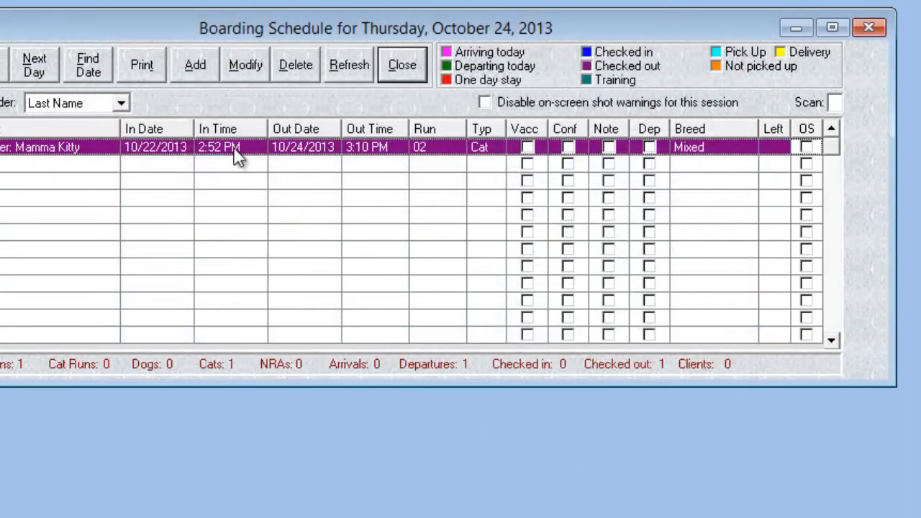
Step: Create an invoice from Mamma Kitty's checked-out booking in the boarding schedule
{"action": "right_click", "coordinate": [183, 147]}
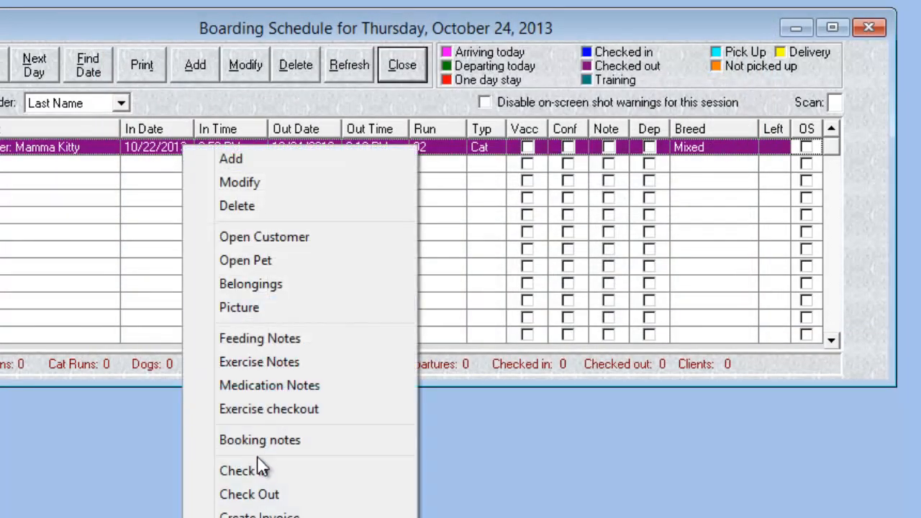
{"action": "left_click", "coordinate": [260, 513]}
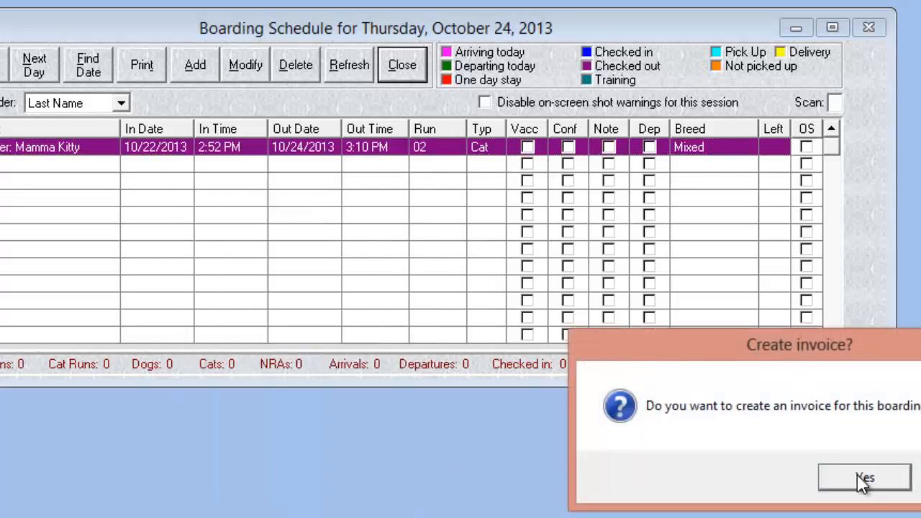
{"action": "left_click", "coordinate": [863, 479]}
{"action": "left_click", "coordinate": [827, 369]}
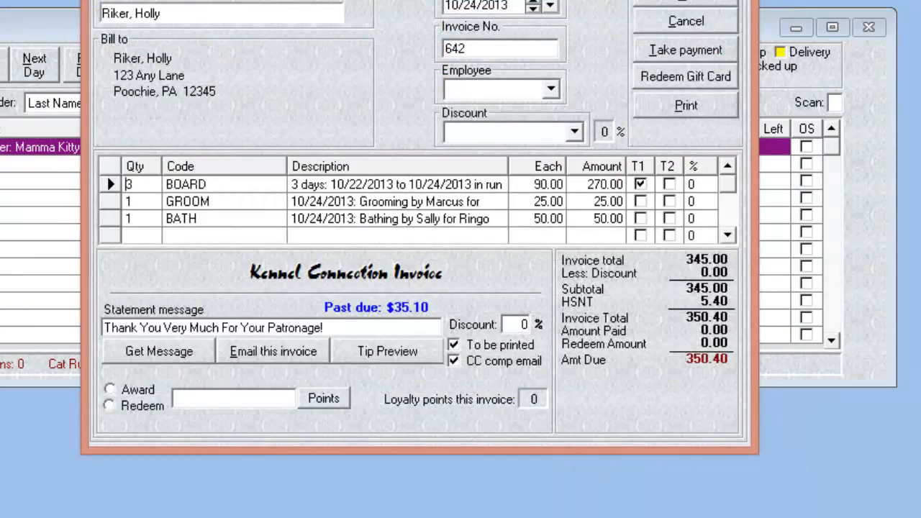
{"action": "mouse_move", "coordinate": [515, 0]}
{"action": "left_mouse_down"}
{"action": "mouse_move", "coordinate": [479, 1]}
{"action": "mouse_move", "coordinate": [503, 2]}
{"action": "mouse_move", "coordinate": [516, 15]}
{"action": "left_mouse_up"}
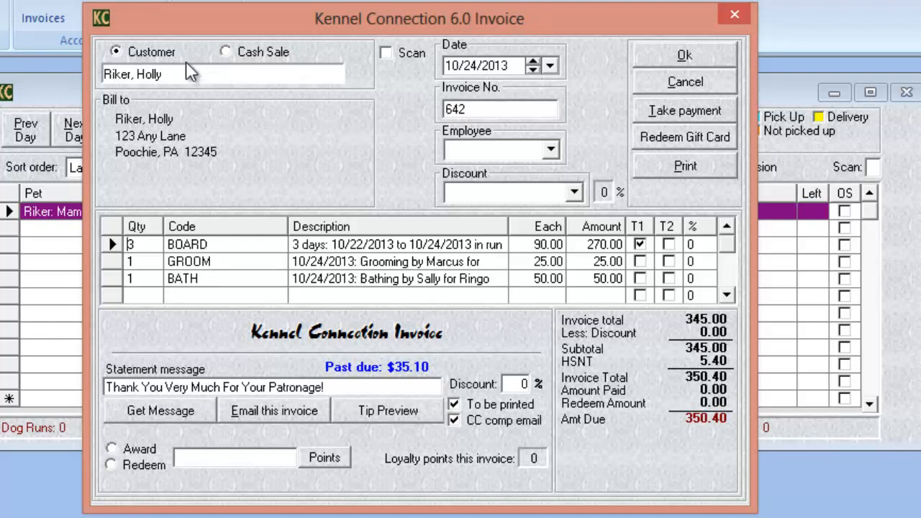
Step: Turn the invoice's Scan option on and off again
{"action": "left_click", "coordinate": [391, 57]}
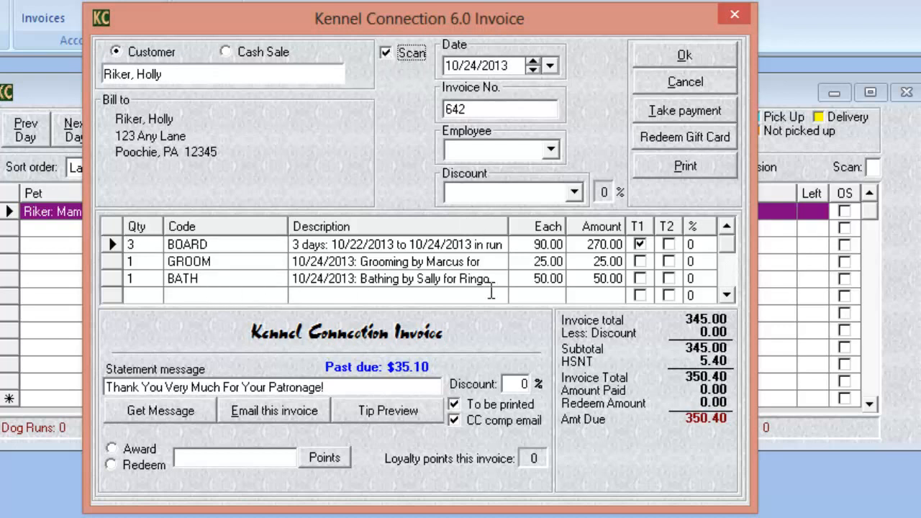
{"action": "left_click", "coordinate": [385, 57]}
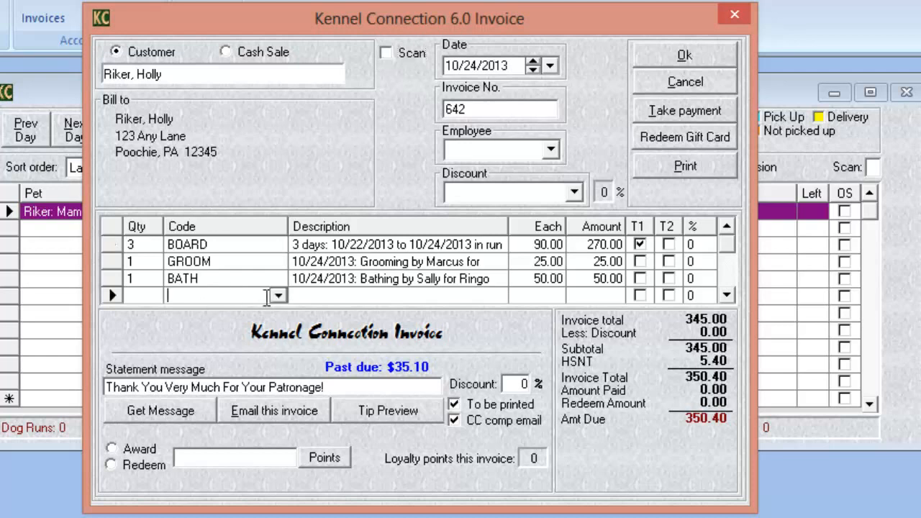
Step: Add the 22" Leash item (LEASH22INCH) as a new line below BATH on the invoice
{"action": "left_click", "coordinate": [280, 295]}
{"action": "left_click", "coordinate": [280, 296]}
{"action": "left_click", "coordinate": [278, 295]}
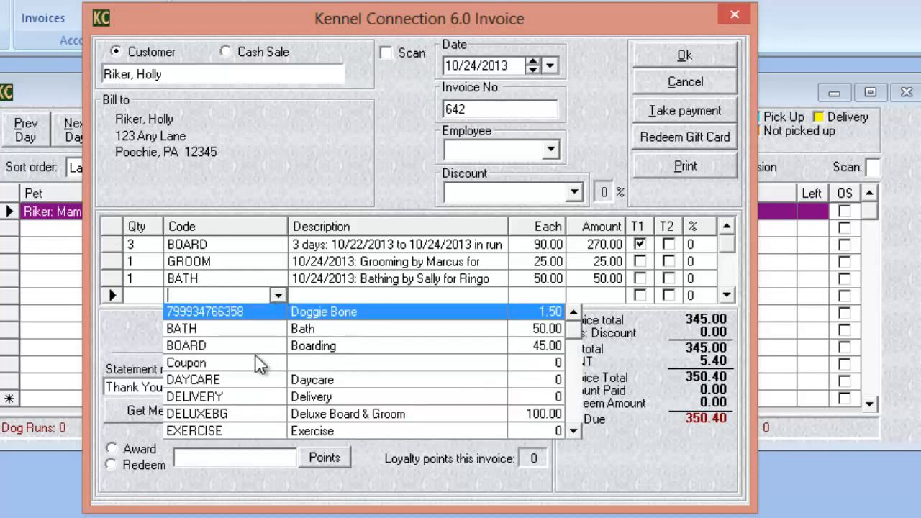
{"action": "type", "text": "LEASH19INCH"}
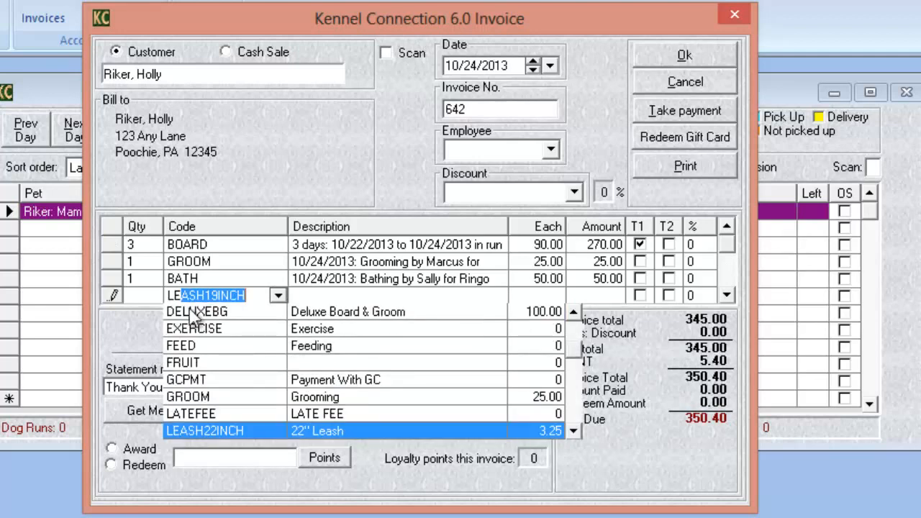
{"action": "left_click", "coordinate": [219, 430]}
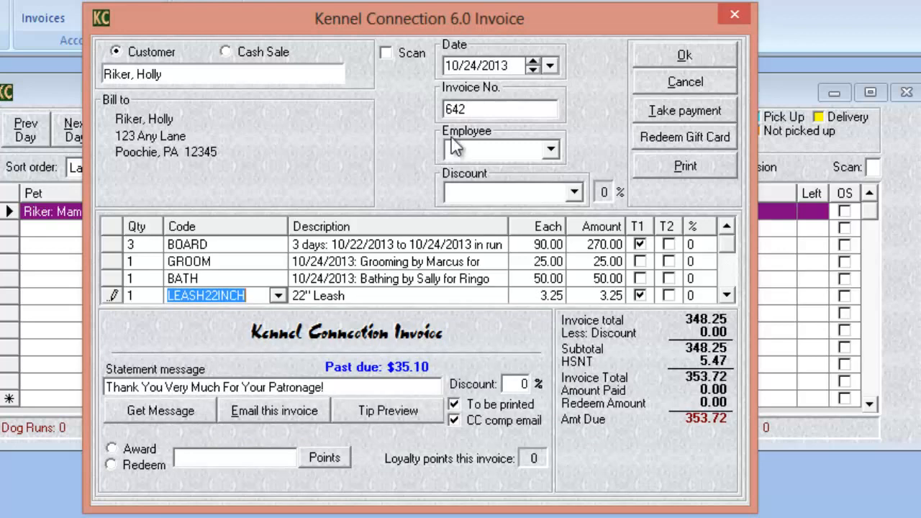
Step: Check the invoice's date calendar and number field, and assign a staff member as the invoice's employee
{"action": "left_click", "coordinate": [550, 66]}
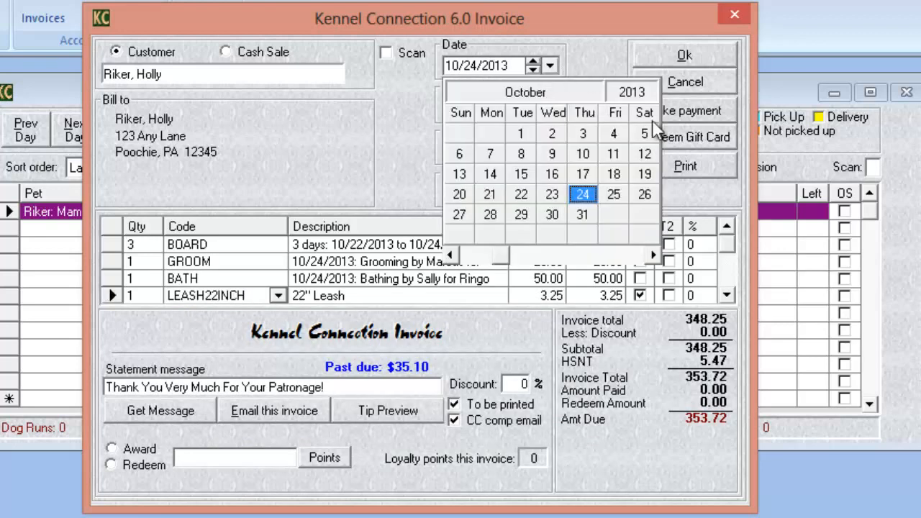
{"action": "left_click", "coordinate": [550, 66]}
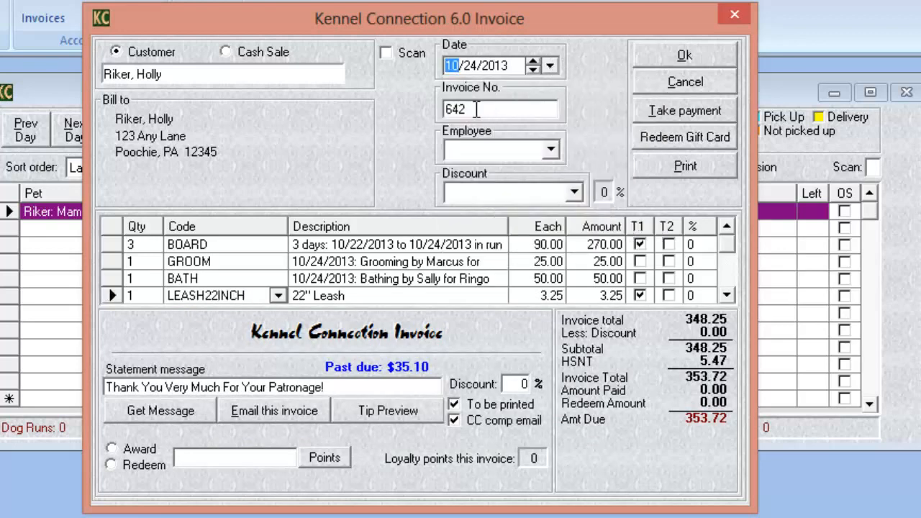
{"action": "left_click", "coordinate": [479, 109]}
{"action": "left_click", "coordinate": [479, 108]}
{"action": "left_click", "coordinate": [551, 151]}
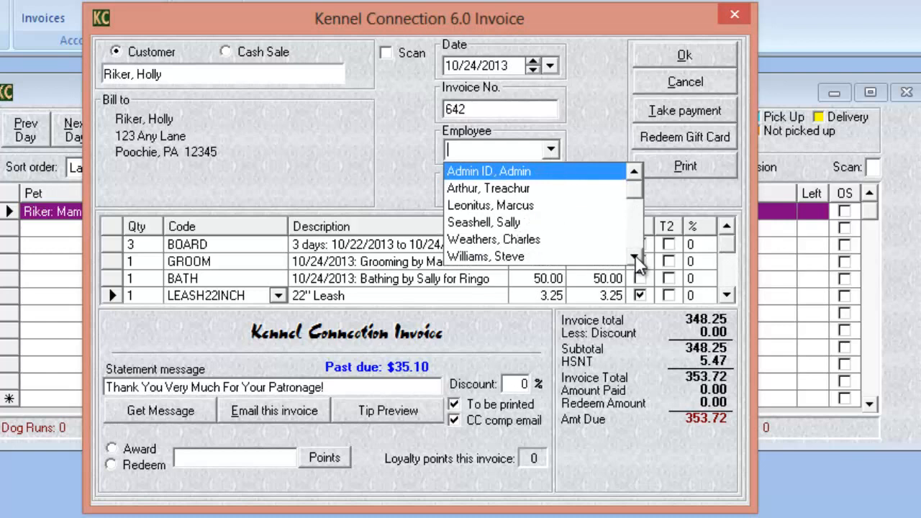
{"action": "left_click", "coordinate": [502, 222]}
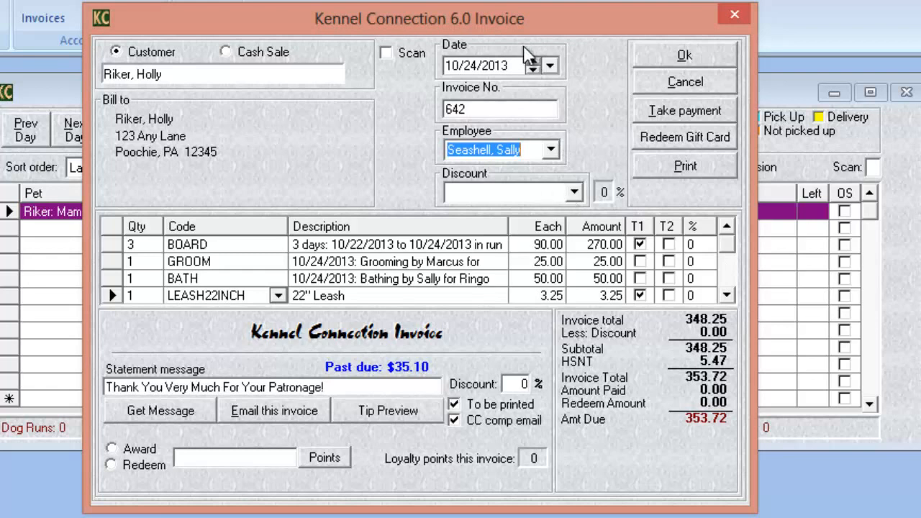
Step: Apply the New Client Discount to the whole invoice and clear it again
{"action": "left_click", "coordinate": [575, 194]}
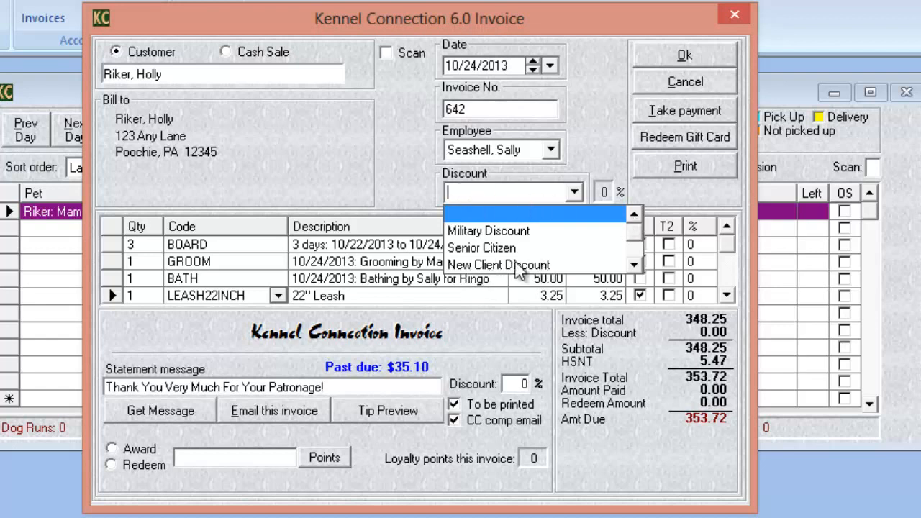
{"action": "left_click", "coordinate": [516, 265]}
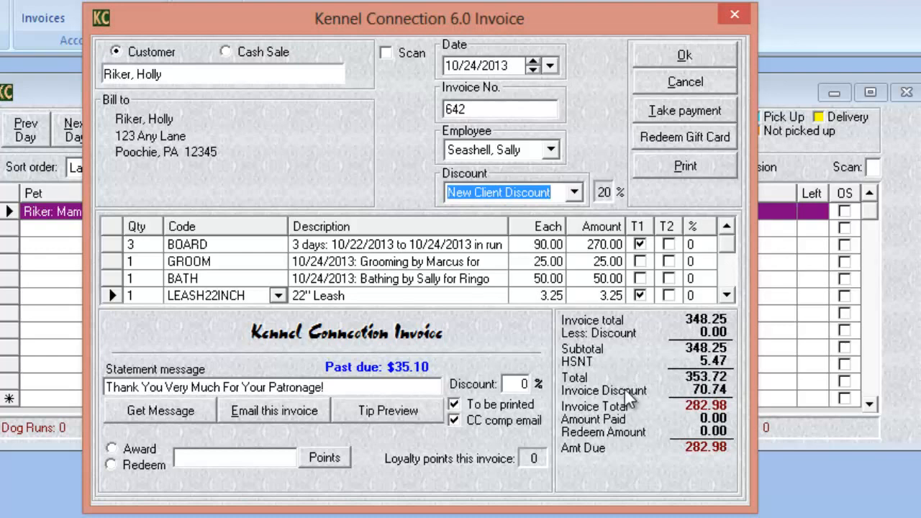
{"action": "left_click", "coordinate": [575, 193]}
{"action": "left_click", "coordinate": [541, 215]}
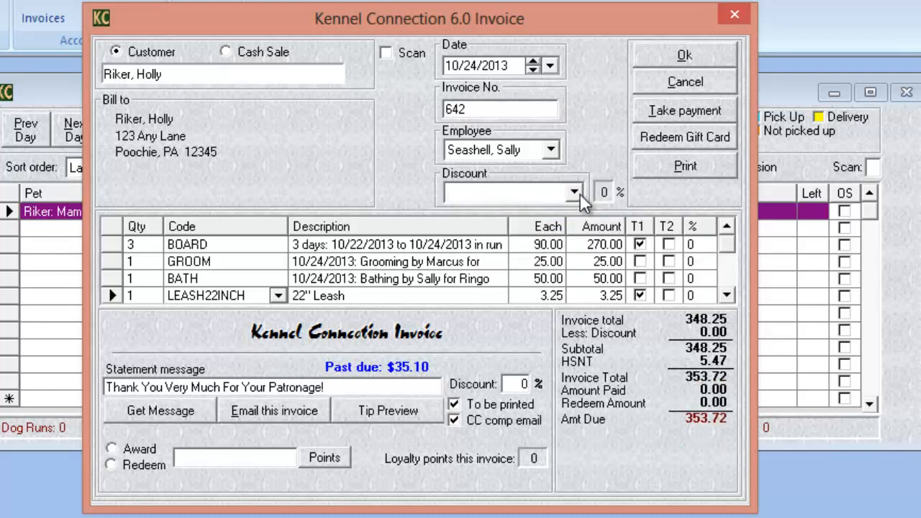
Step: Set the line discount of the BOARD item to 10 percent
{"action": "left_click", "coordinate": [698, 246]}
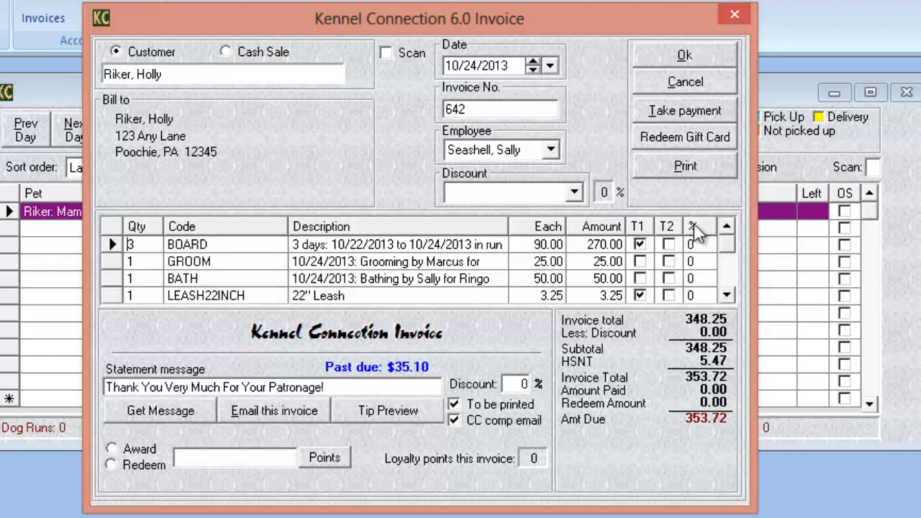
{"action": "left_click", "coordinate": [696, 245]}
{"action": "type", "text": "10"}
{"action": "left_click", "coordinate": [699, 262]}
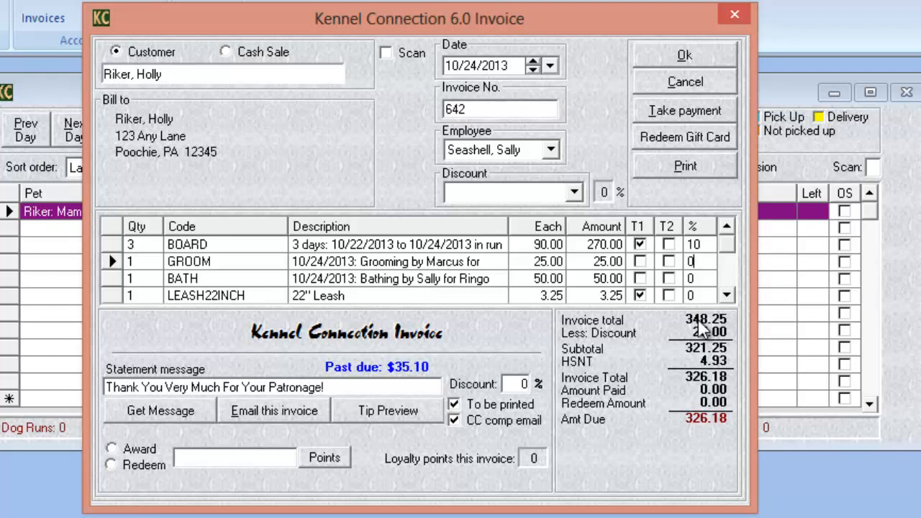
Step: Apply the New Client Discount on top of the BOARD line discount, and remove it again
{"action": "left_click", "coordinate": [573, 192]}
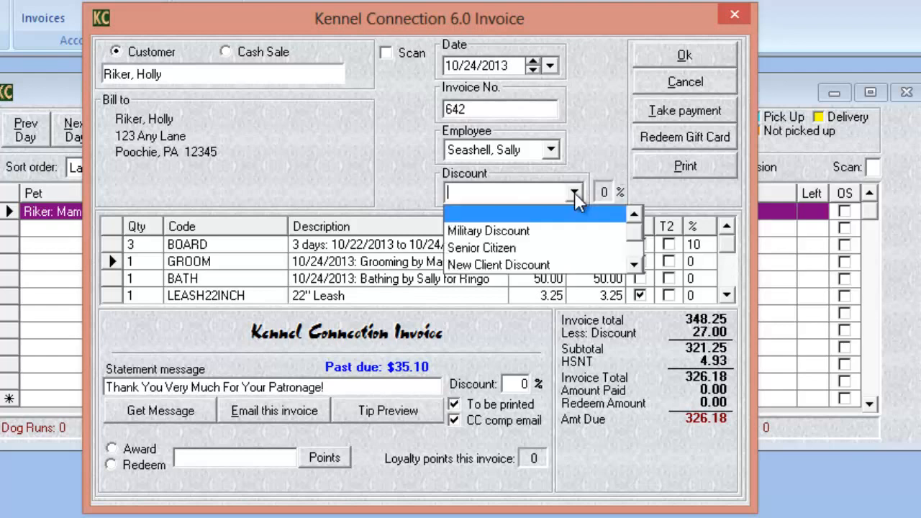
{"action": "left_click", "coordinate": [509, 264]}
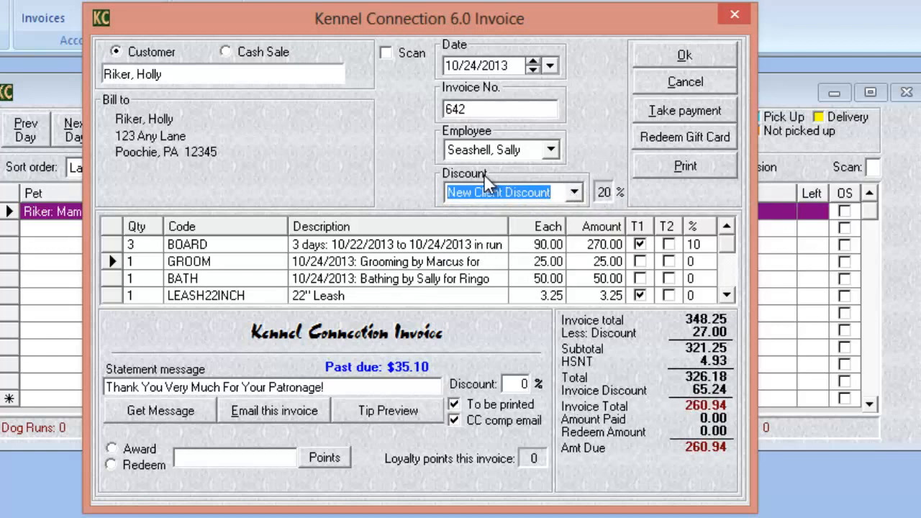
{"action": "left_click", "coordinate": [580, 192]}
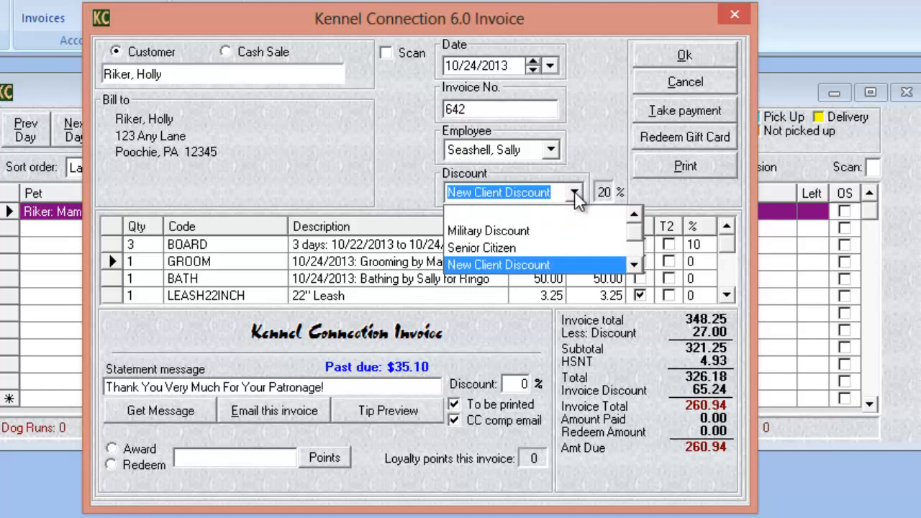
{"action": "left_click", "coordinate": [542, 212]}
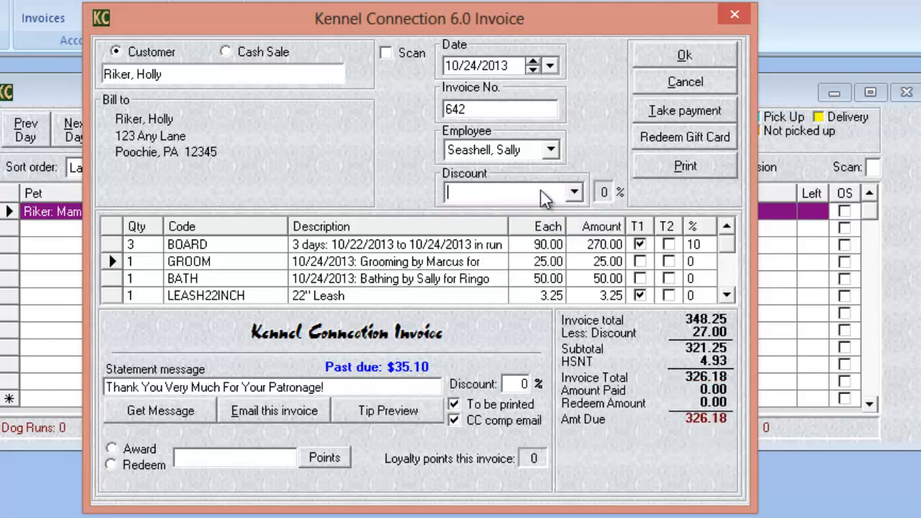
Step: Set the discount for all invoice lines to 13 percent and review the percentage of each line
{"action": "left_click", "coordinate": [691, 261]}
{"action": "left_click", "coordinate": [529, 385]}
{"action": "type", "text": "13"}
{"action": "left_click", "coordinate": [495, 298]}
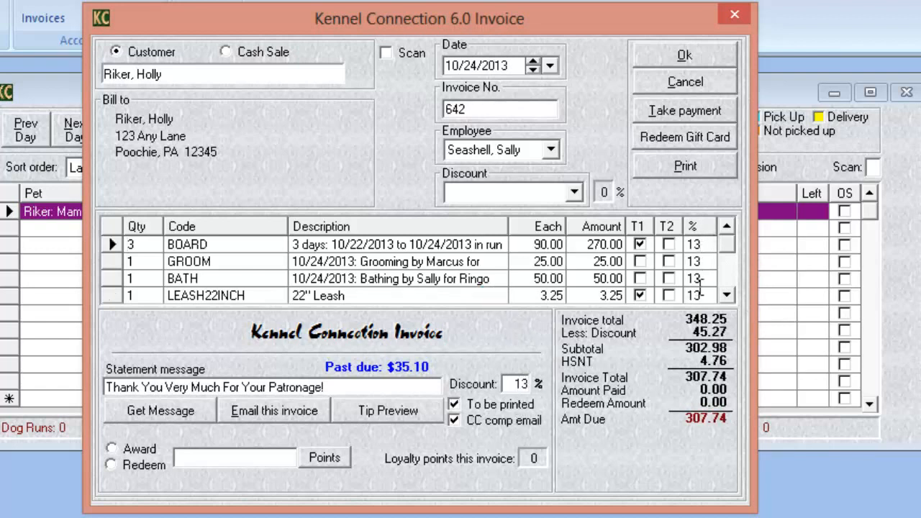
{"action": "left_click", "coordinate": [726, 296]}
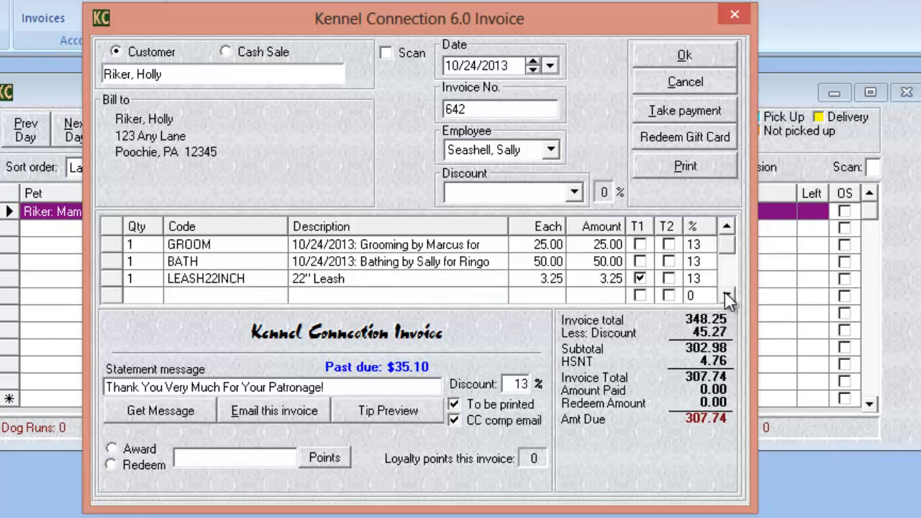
{"action": "left_click", "coordinate": [725, 228]}
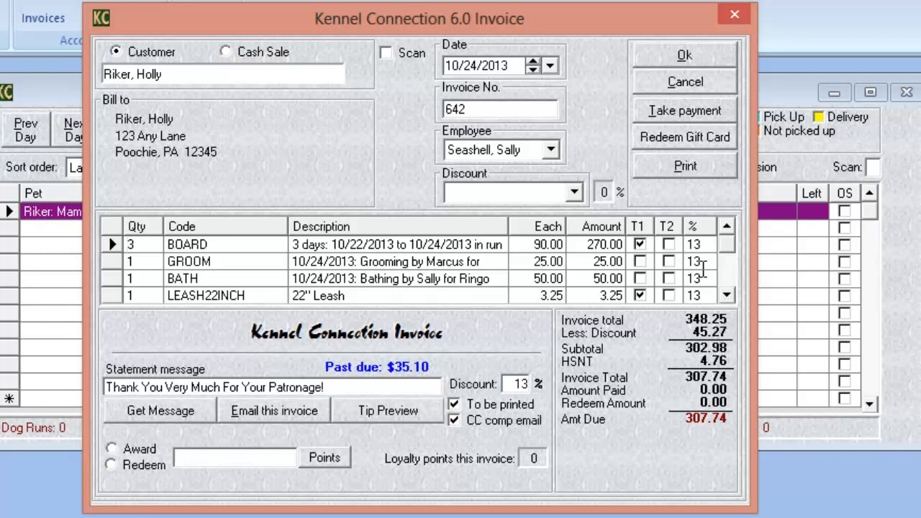
Step: Set the discount for all lines to 0 percent and apply the Senior Citizen discount to the invoice
{"action": "double_click", "coordinate": [512, 384]}
{"action": "type", "text": "0"}
{"action": "left_click", "coordinate": [488, 244]}
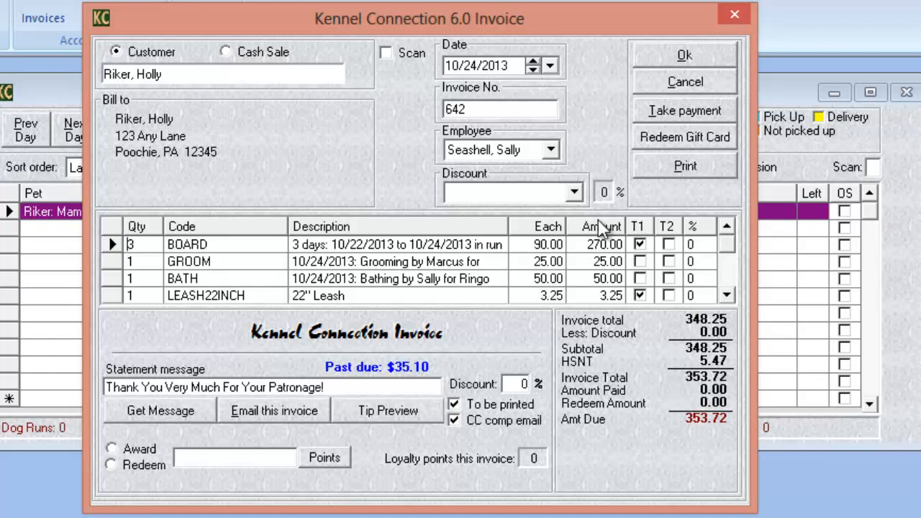
{"action": "left_click", "coordinate": [576, 192]}
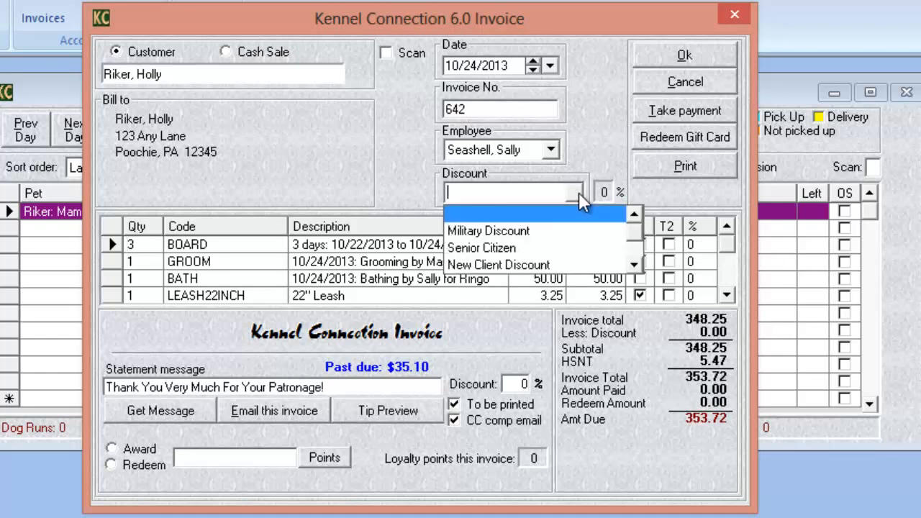
{"action": "left_click", "coordinate": [503, 248]}
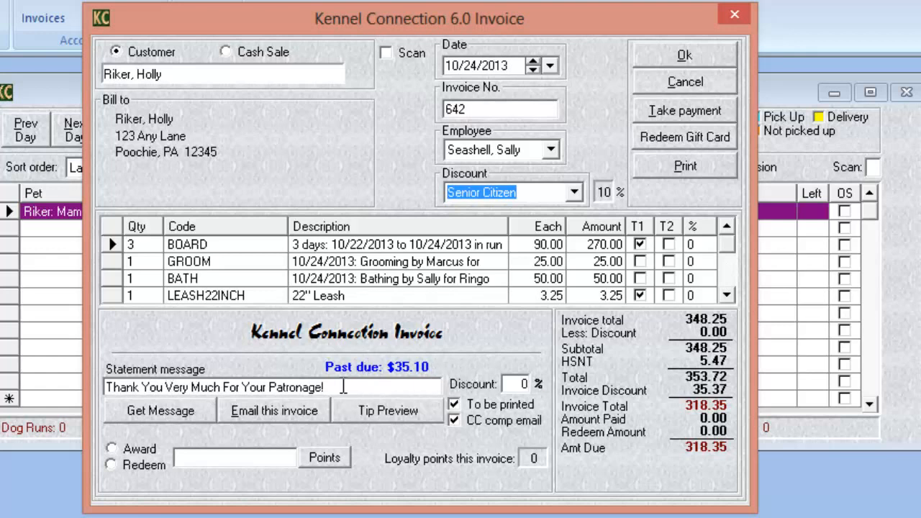
Step: Clear the statement message and reload the default message
{"action": "left_click_drag", "start_coordinate": [341, 385], "coordinate": [76, 362]}
{"action": "key", "text": "Delete"}
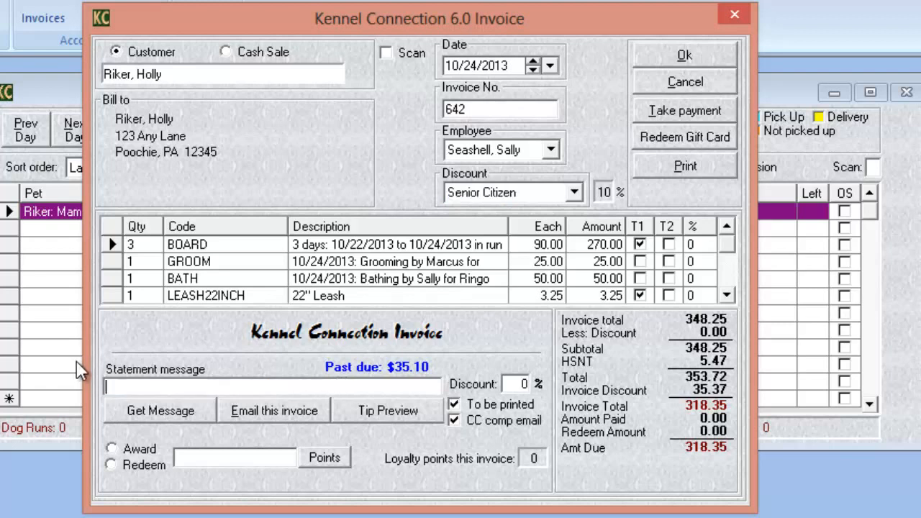
{"action": "left_click", "coordinate": [144, 410]}
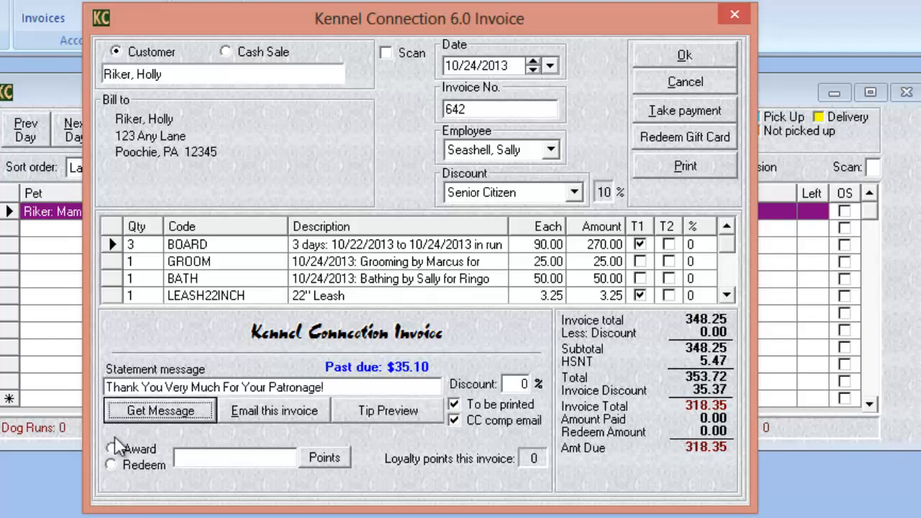
Step: Change the statement message to "Thank You," followed by the customer's first name and an exclamation mark
{"action": "left_click_drag", "start_coordinate": [165, 387], "coordinate": [317, 388]}
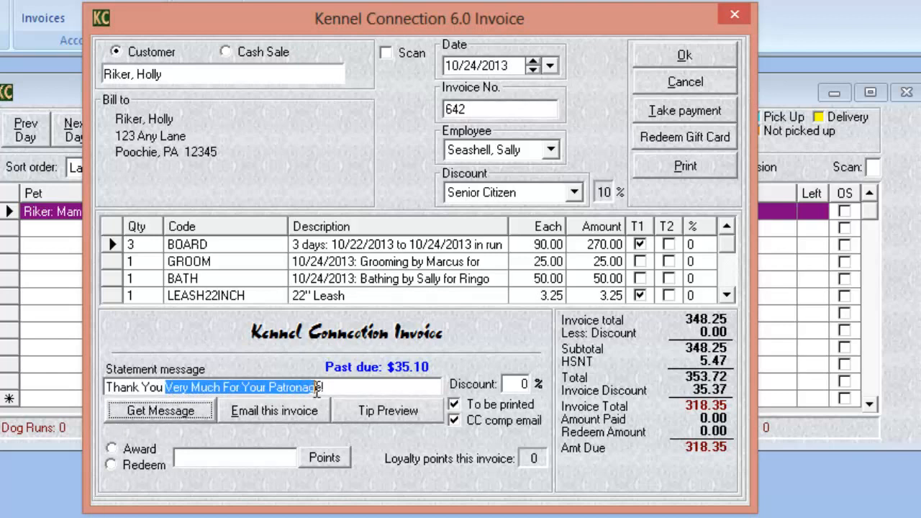
{"action": "key", "text": "Delete"}
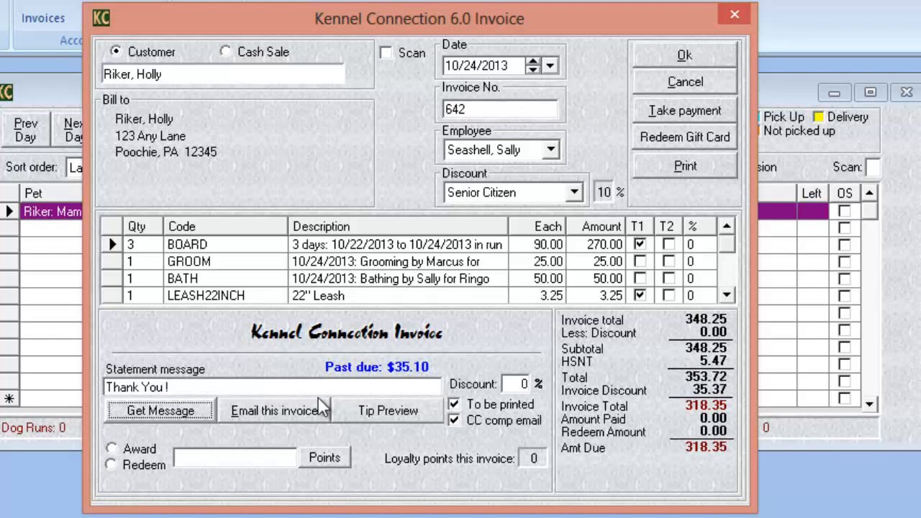
{"action": "type", "text": ", Holly"}
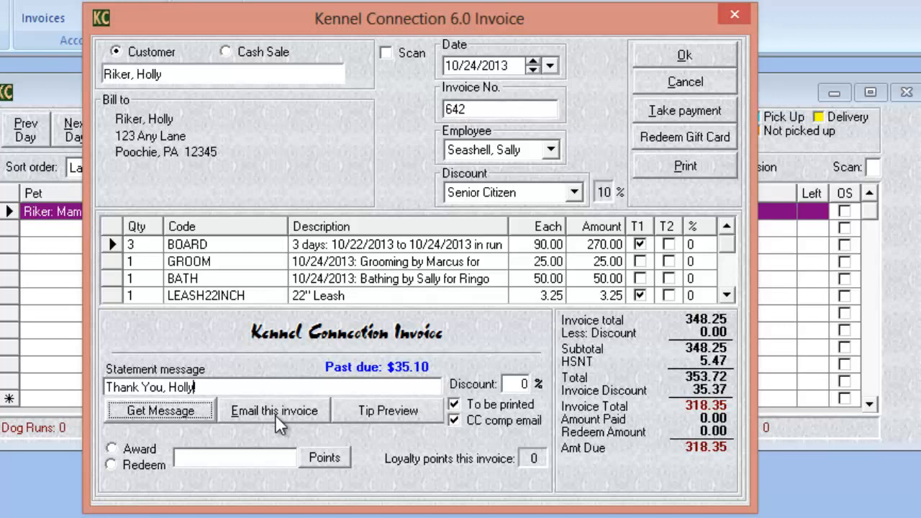
Step: Open an on-screen tip preview of the invoice, examine the printed layout, and return to the invoice form
{"action": "left_click", "coordinate": [388, 414]}
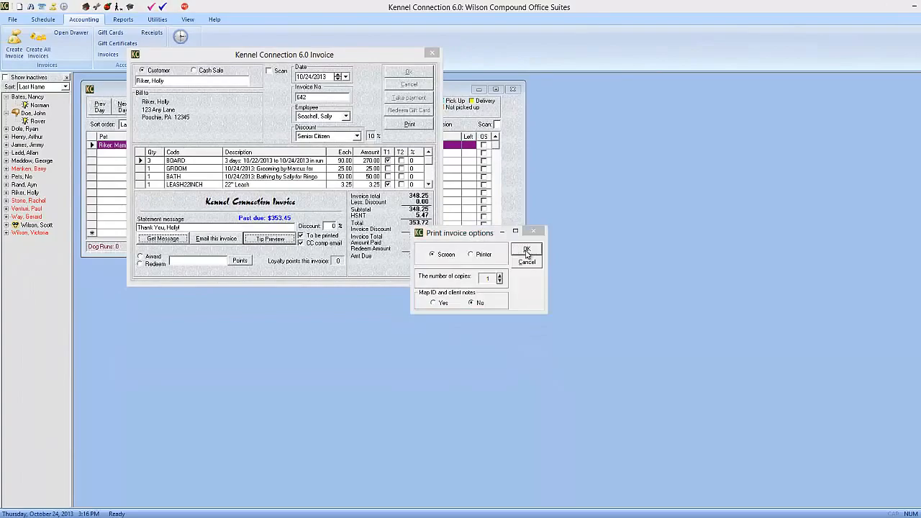
{"action": "left_click", "coordinate": [526, 252]}
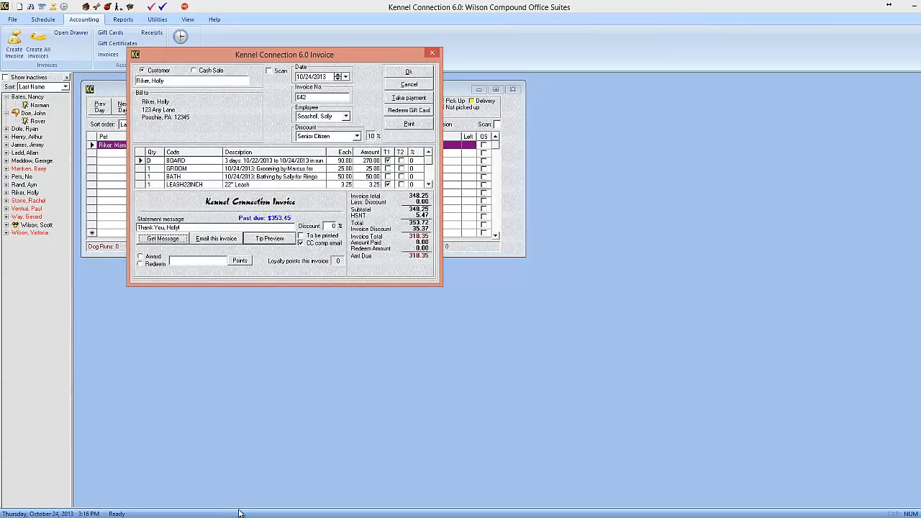
{"action": "mouse_move", "coordinate": [240, 517]}
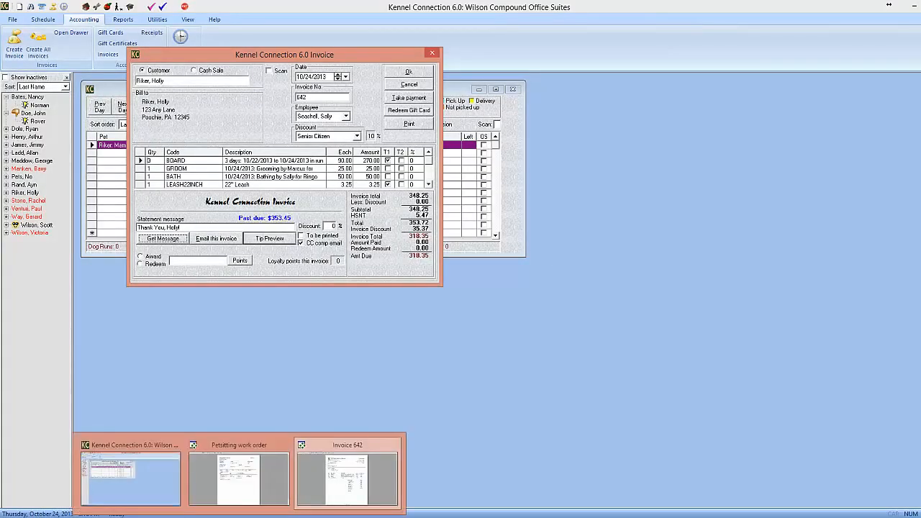
{"action": "left_click", "coordinate": [323, 497]}
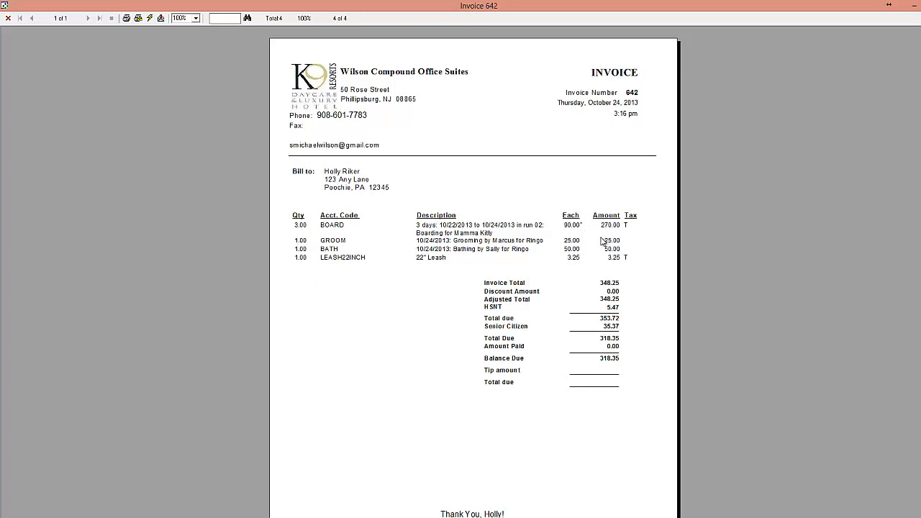
{"action": "mouse_move", "coordinate": [229, 507]}
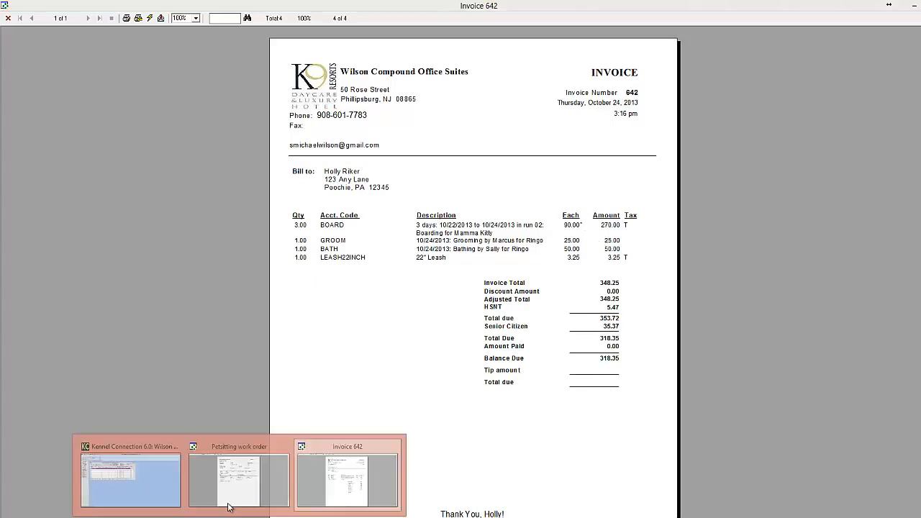
{"action": "left_click", "coordinate": [154, 473]}
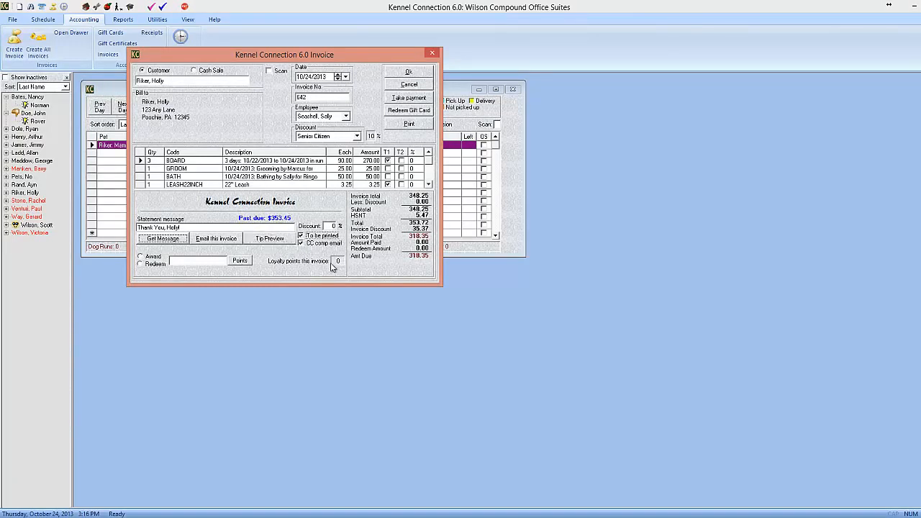
Step: Turn off the invoice's to-be-printed option and try the loyalty points' Award and Redeem options, ending on Award
{"action": "left_click", "coordinate": [301, 243]}
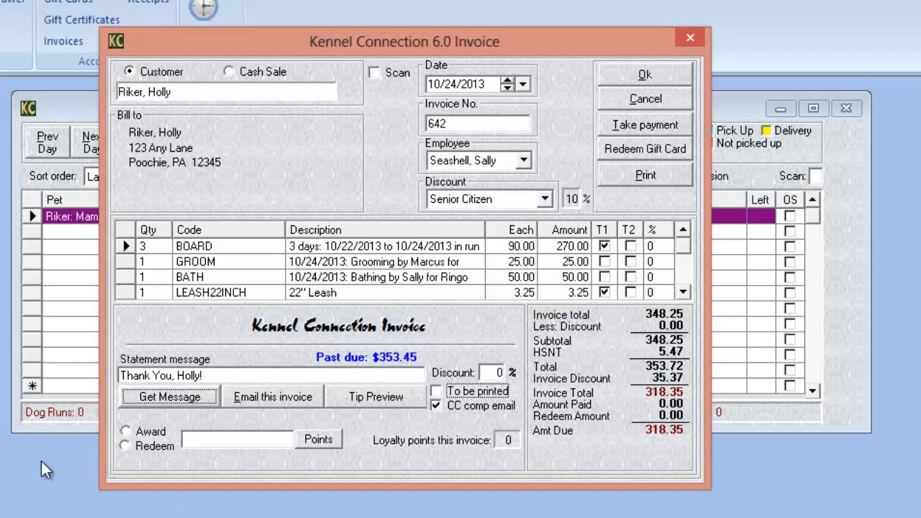
{"action": "left_click", "coordinate": [126, 431]}
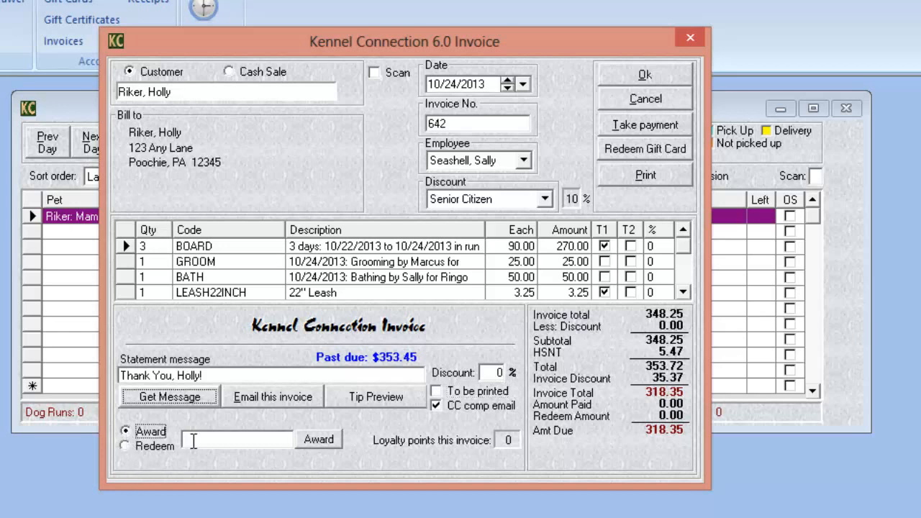
{"action": "left_click", "coordinate": [193, 441]}
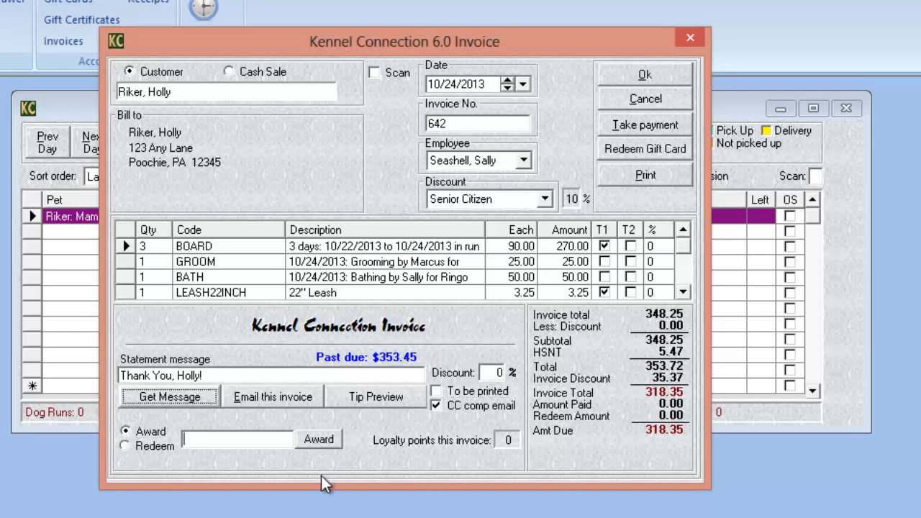
{"action": "left_click", "coordinate": [125, 446]}
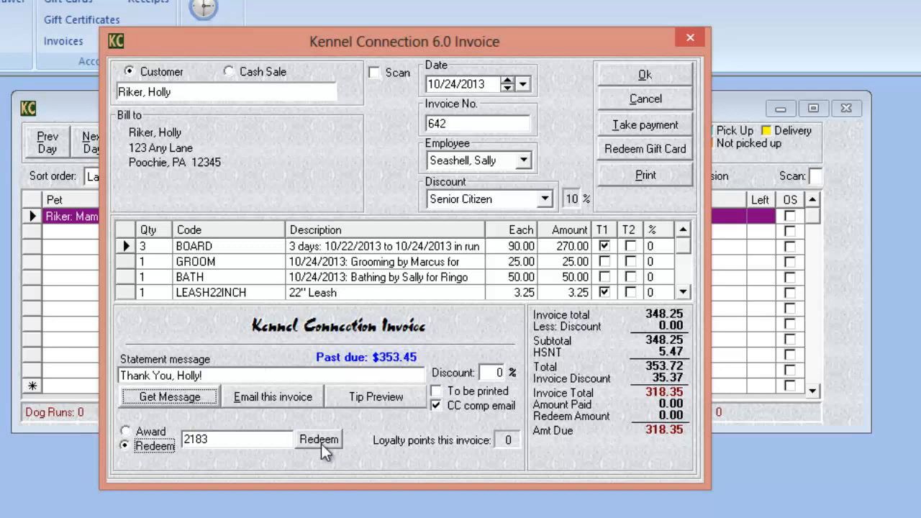
{"action": "left_click", "coordinate": [126, 431]}
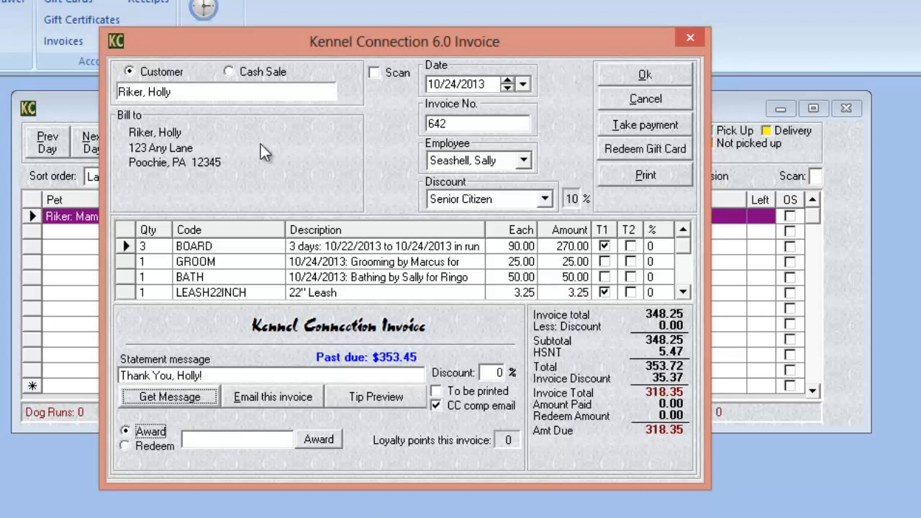
Step: Set the GROOM line's unit price to 30 and its quantity to 2
{"action": "left_click", "coordinate": [684, 291]}
{"action": "left_click", "coordinate": [683, 228]}
{"action": "left_click_drag", "start_coordinate": [373, 40], "coordinate": [381, 42]}
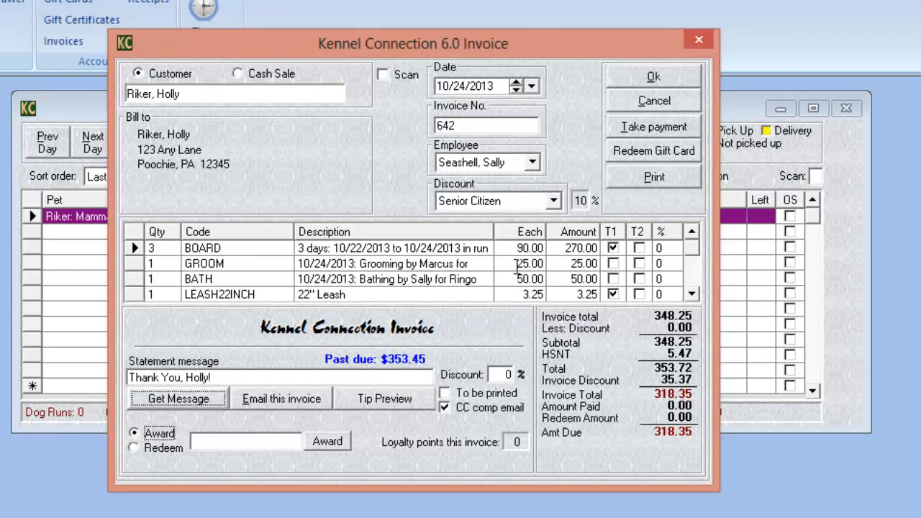
{"action": "left_click", "coordinate": [557, 270]}
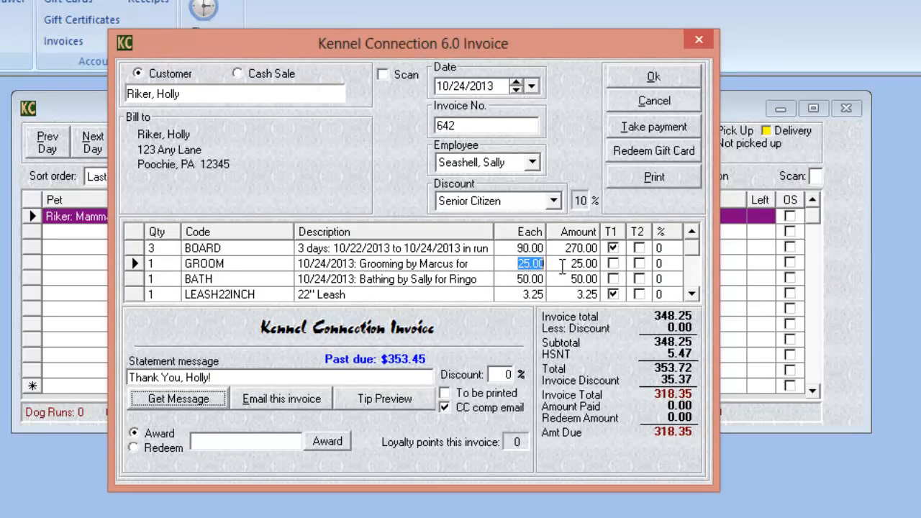
{"action": "type", "text": "30"}
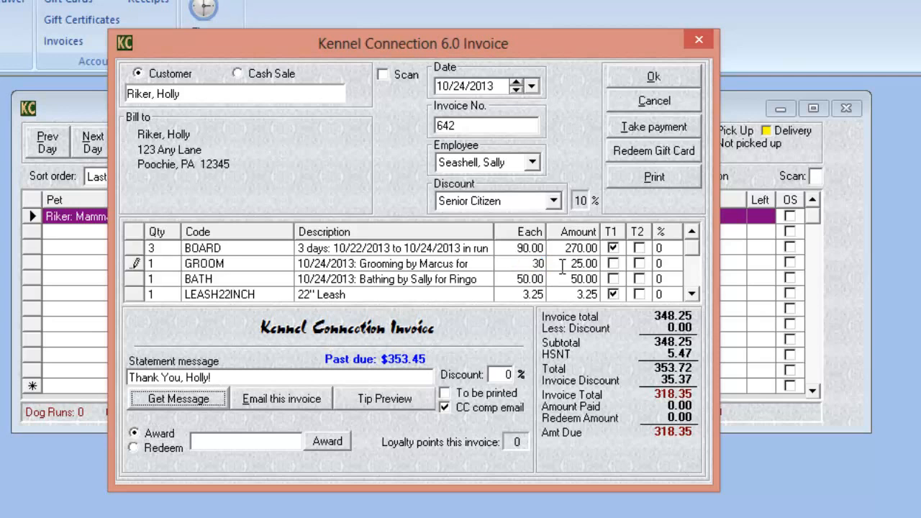
{"action": "left_click", "coordinate": [164, 263]}
{"action": "left_click_drag", "start_coordinate": [165, 264], "coordinate": [133, 264]}
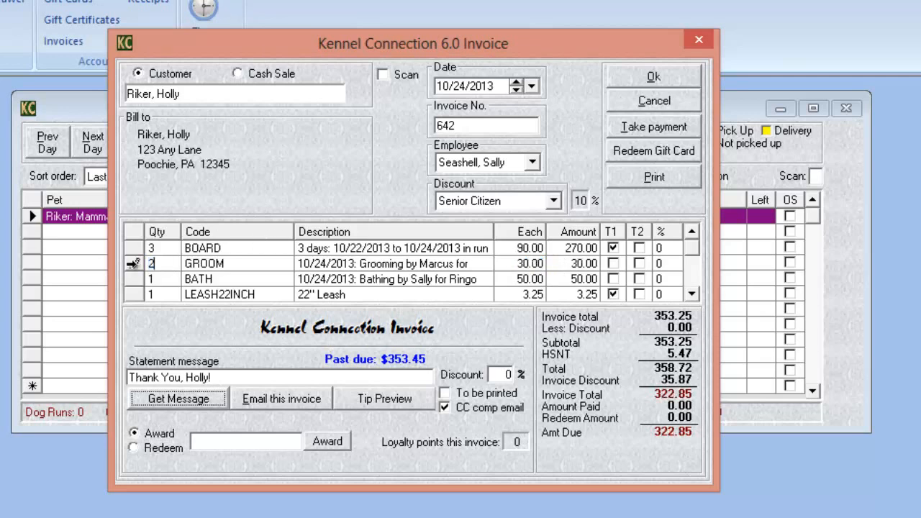
{"action": "type", "text": "2"}
{"action": "left_click", "coordinate": [163, 279]}
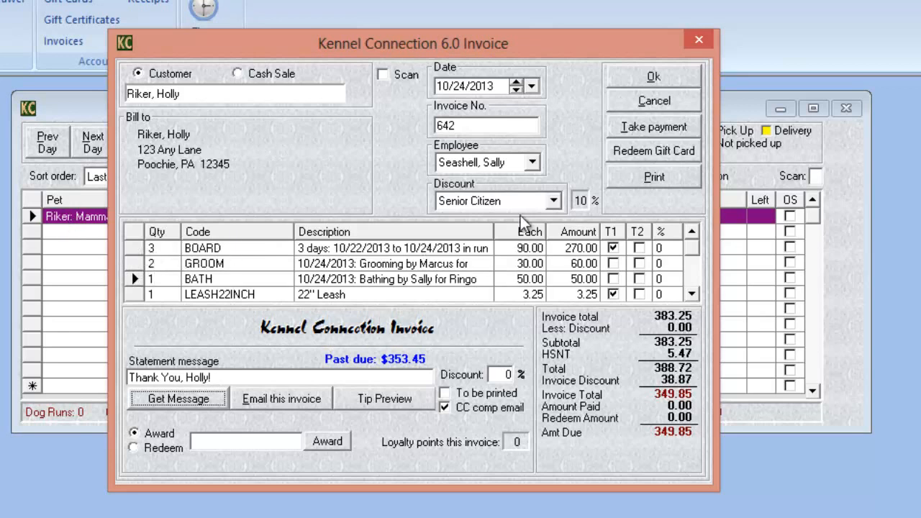
Step: Set the BATH line's quantity to 0 and select that line
{"action": "left_click", "coordinate": [141, 278]}
{"action": "type", "text": "0"}
{"action": "left_click", "coordinate": [289, 278]}
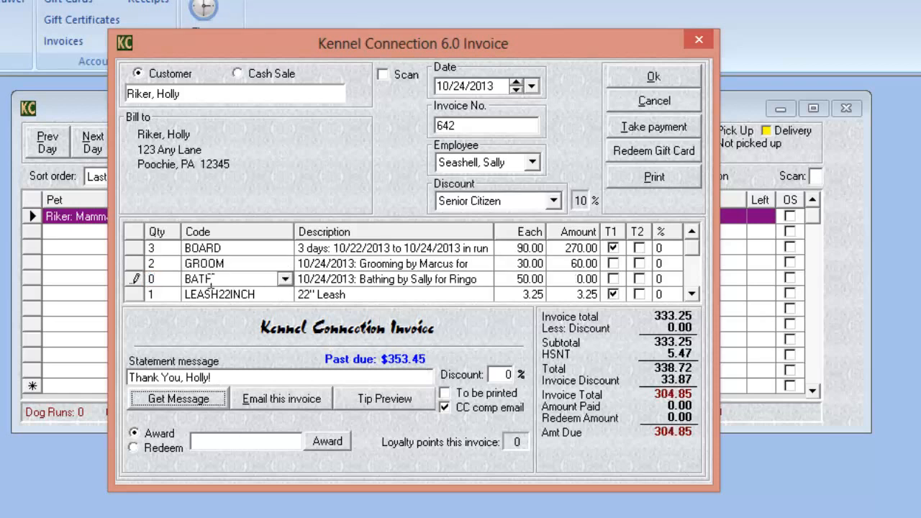
{"action": "left_click", "coordinate": [133, 281]}
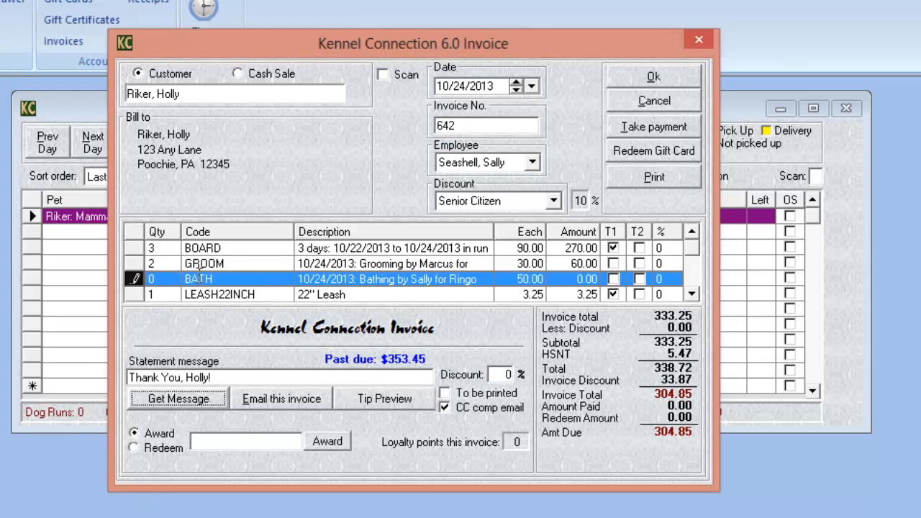
{"action": "left_click", "coordinate": [199, 278]}
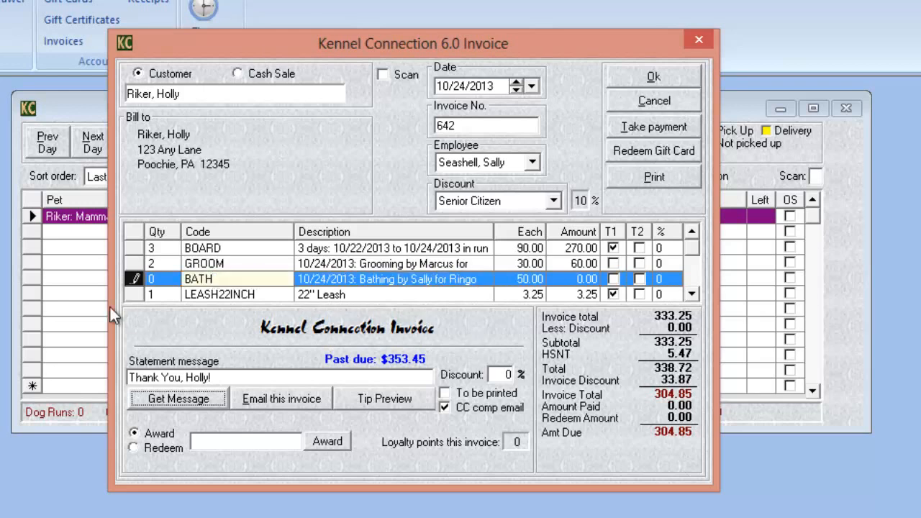
Step: Set the BATH line's quantity to 1 and its unit price to 0
{"action": "left_click_drag", "start_coordinate": [156, 280], "coordinate": [147, 280]}
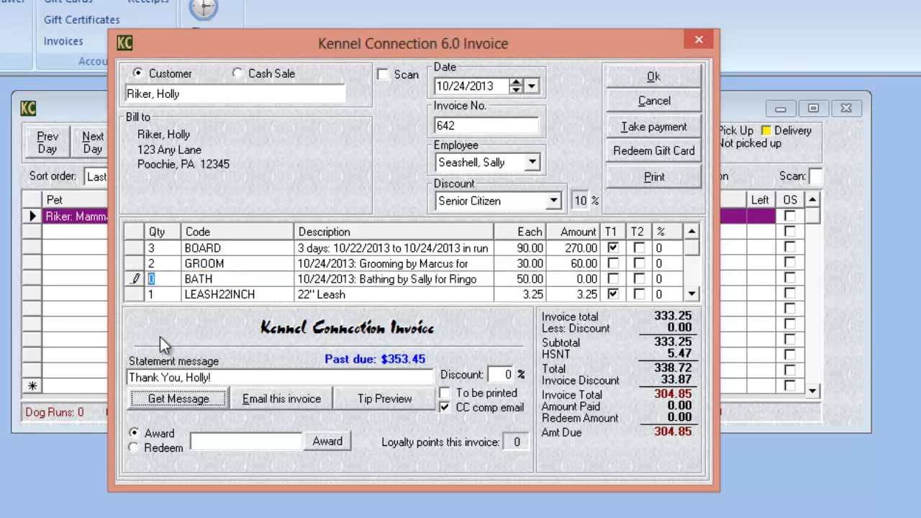
{"action": "type", "text": "1"}
{"action": "left_click", "coordinate": [515, 278]}
{"action": "left_click_drag", "start_coordinate": [515, 279], "coordinate": [566, 278]}
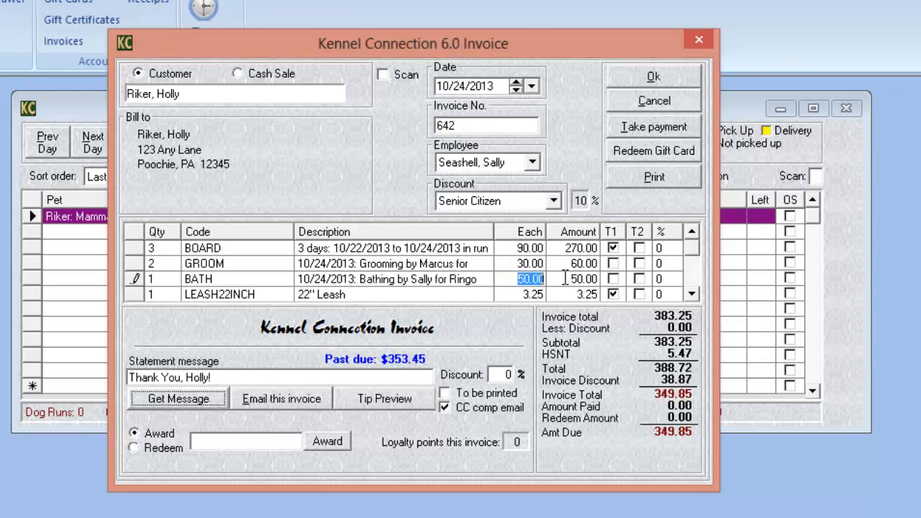
{"action": "type", "text": "0"}
{"action": "key", "text": "Up"}
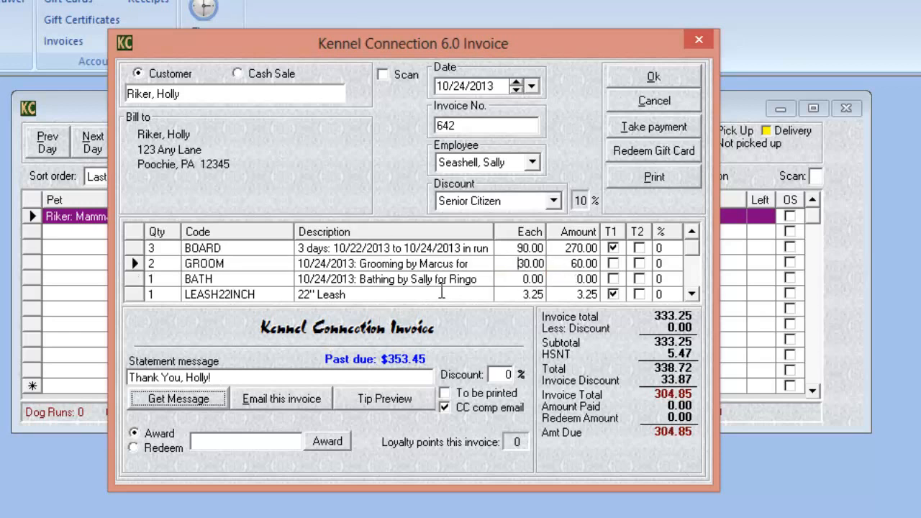
Step: Set the BATH line's unit price to 20
{"action": "left_click", "coordinate": [515, 279]}
{"action": "left_click_drag", "start_coordinate": [515, 279], "coordinate": [563, 281]}
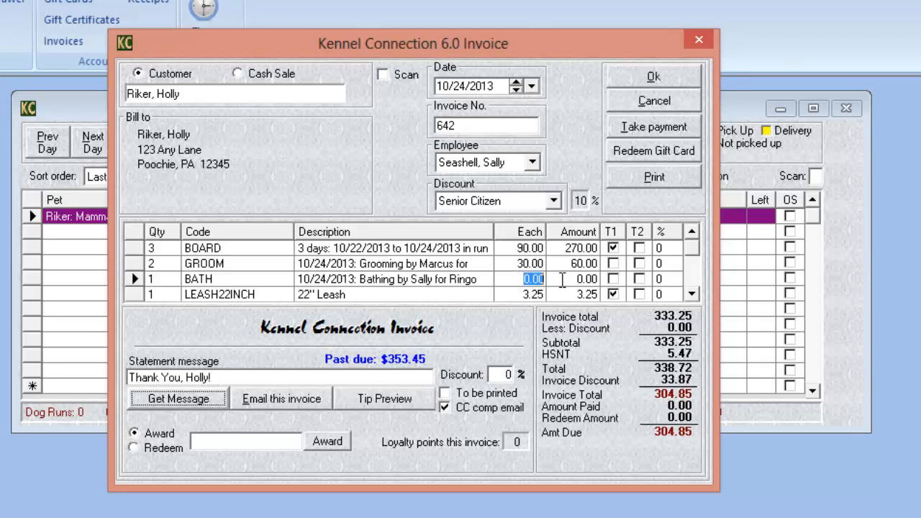
{"action": "type", "text": "20"}
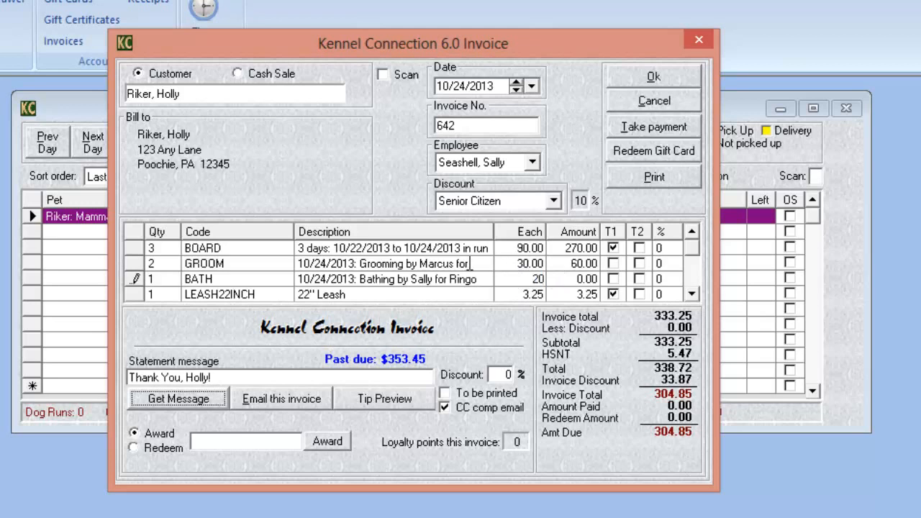
{"action": "left_click", "coordinate": [474, 262]}
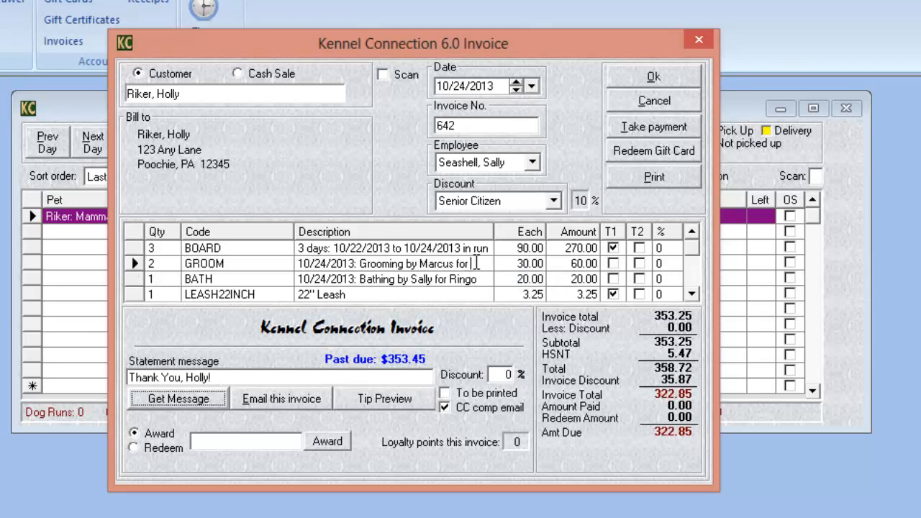
Step: Delete the LEASH22INCH line from the invoice and confirm the deletion
{"action": "left_click", "coordinate": [133, 295]}
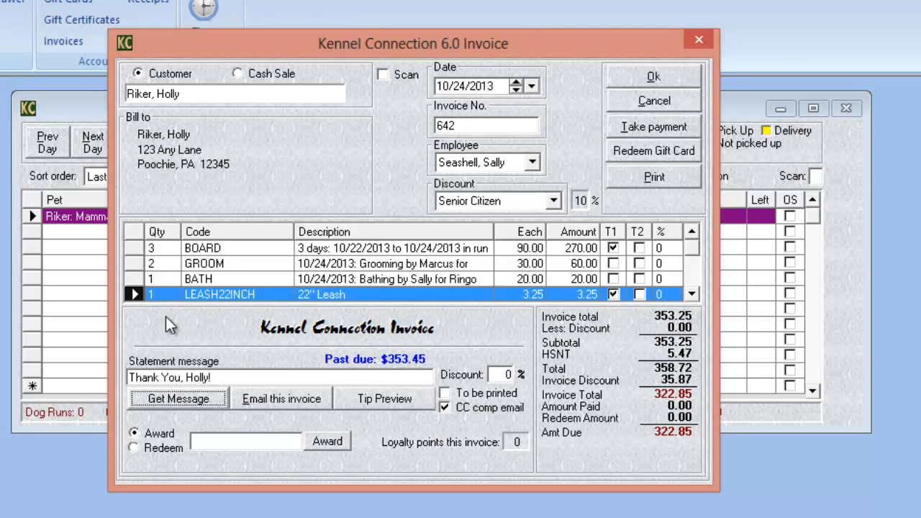
{"action": "key", "text": "Delete"}
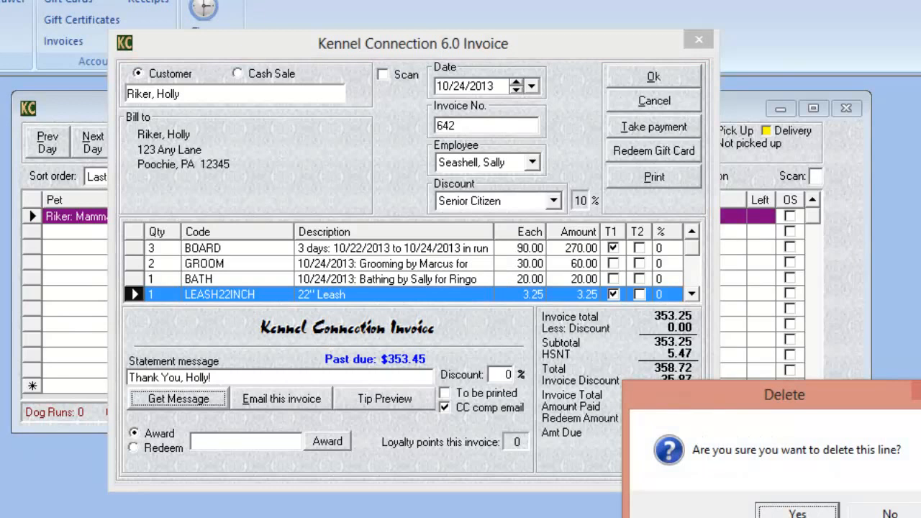
{"action": "key", "text": "Return"}
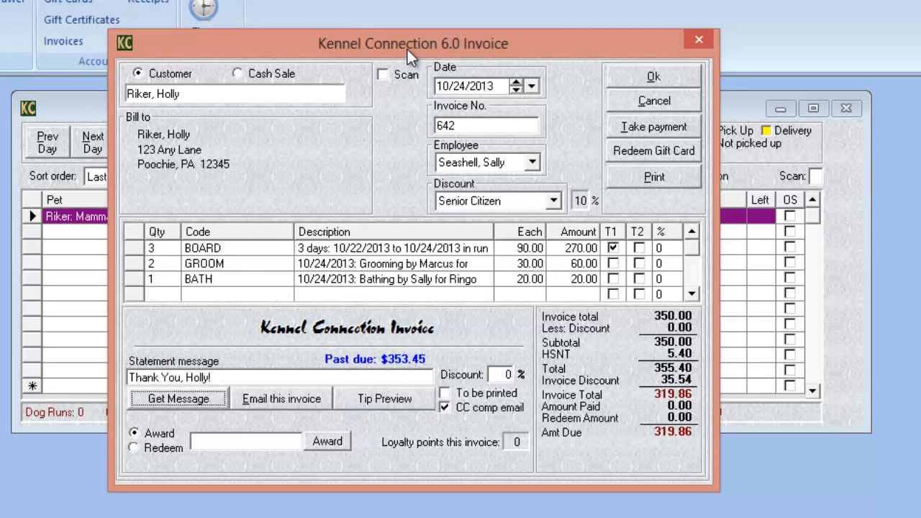
Step: Examine the complete description text of the BOARD line and the descriptions of the GROOM and BATH lines
{"action": "left_click_drag", "start_coordinate": [407, 50], "coordinate": [374, 41]}
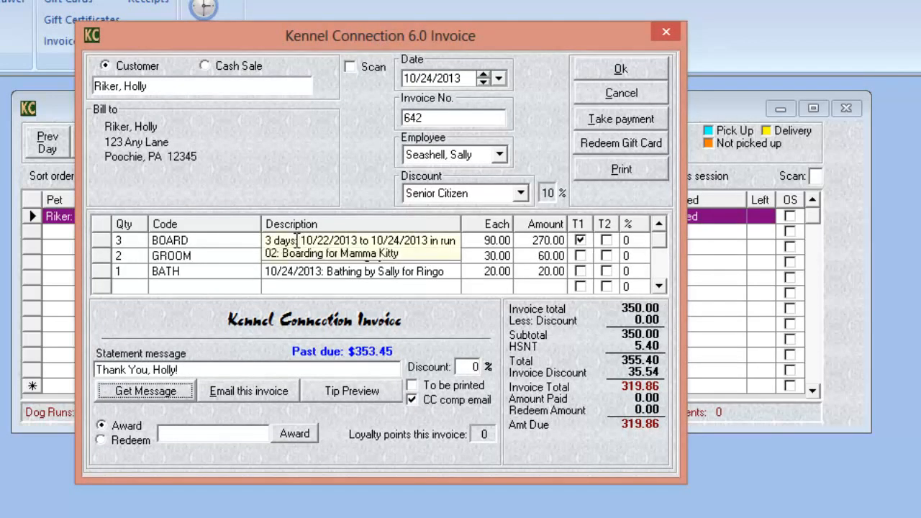
{"action": "left_click_drag", "start_coordinate": [297, 241], "coordinate": [365, 247]}
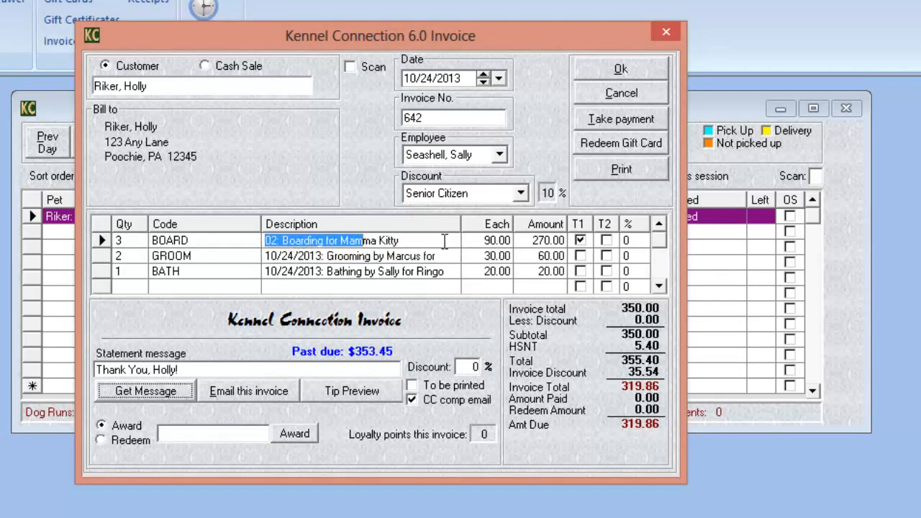
{"action": "left_click_drag", "start_coordinate": [445, 241], "coordinate": [464, 242]}
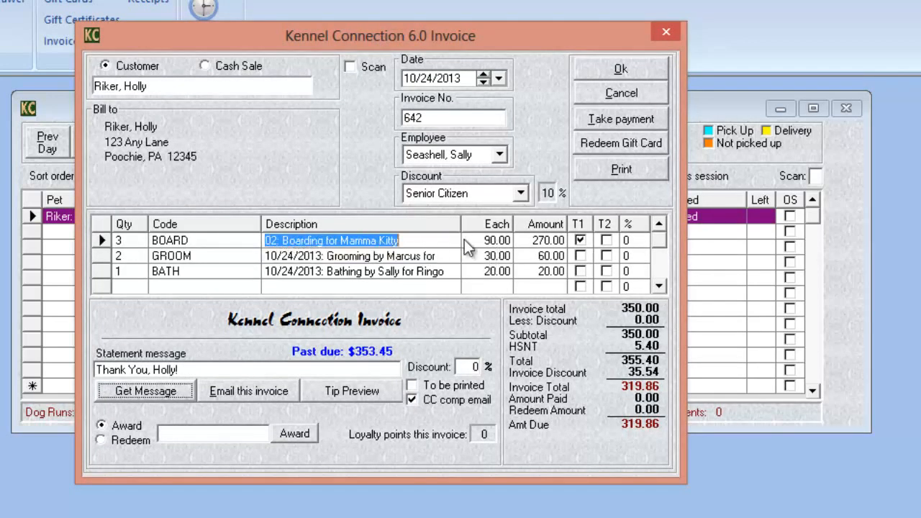
{"action": "left_click", "coordinate": [358, 256]}
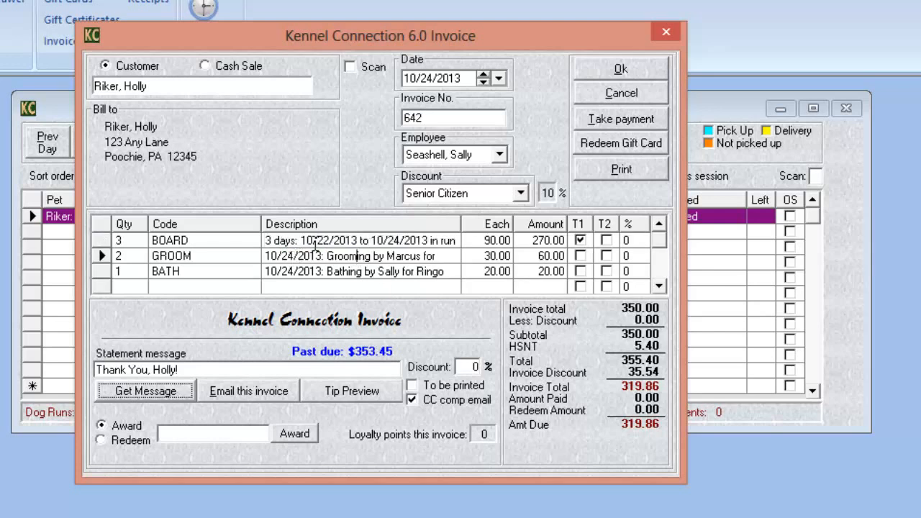
{"action": "left_click", "coordinate": [379, 271]}
Step: Apply tax T1 to the GROOM line and tax T2 to the BOARD line
{"action": "left_click", "coordinate": [580, 255]}
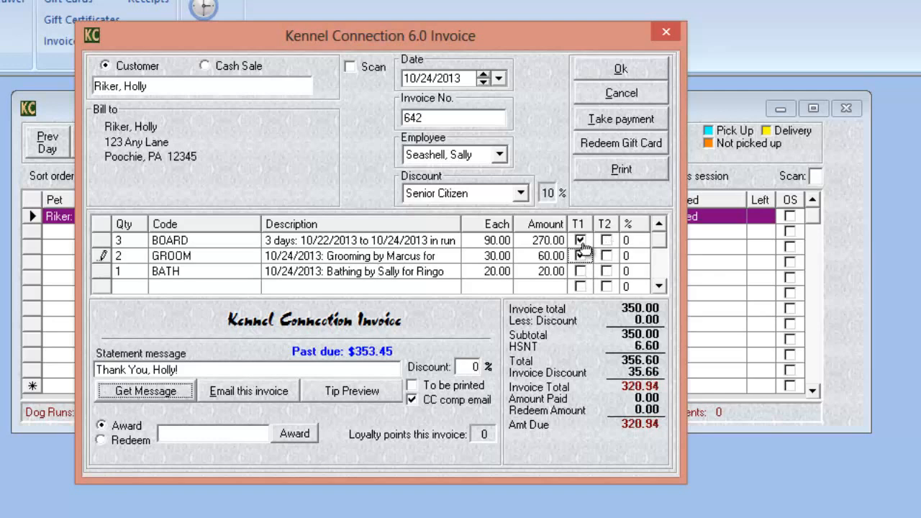
{"action": "left_click", "coordinate": [606, 242]}
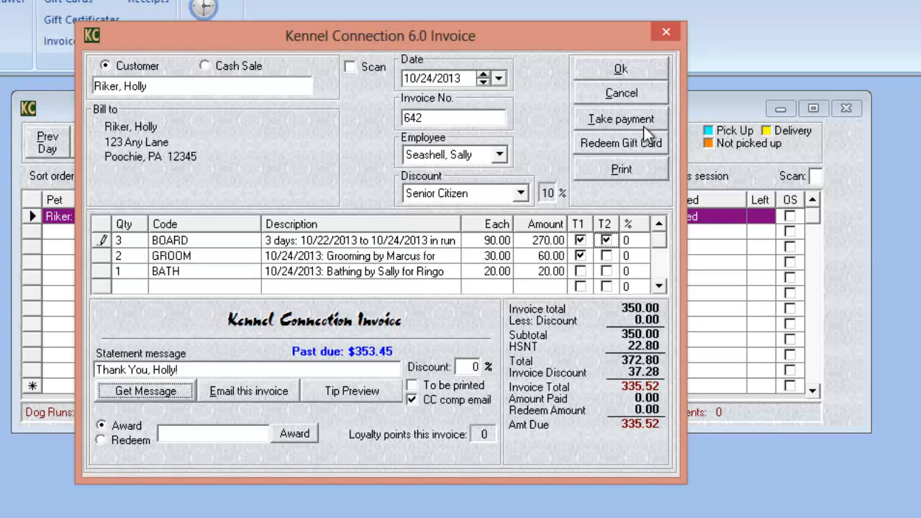
Step: Start taking payment for the invoice and review the receipt's deposit ticket ID and reference fields
{"action": "left_click", "coordinate": [605, 118]}
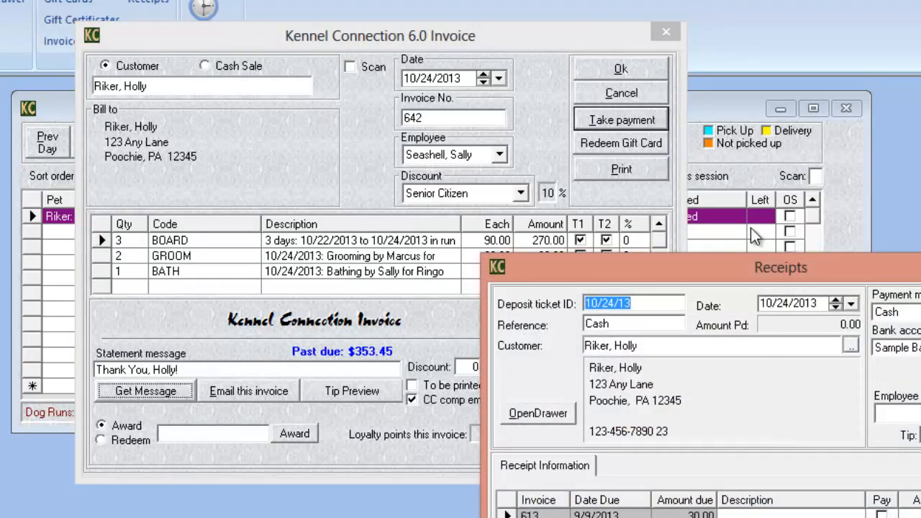
{"action": "left_click_drag", "start_coordinate": [772, 266], "coordinate": [370, 35]}
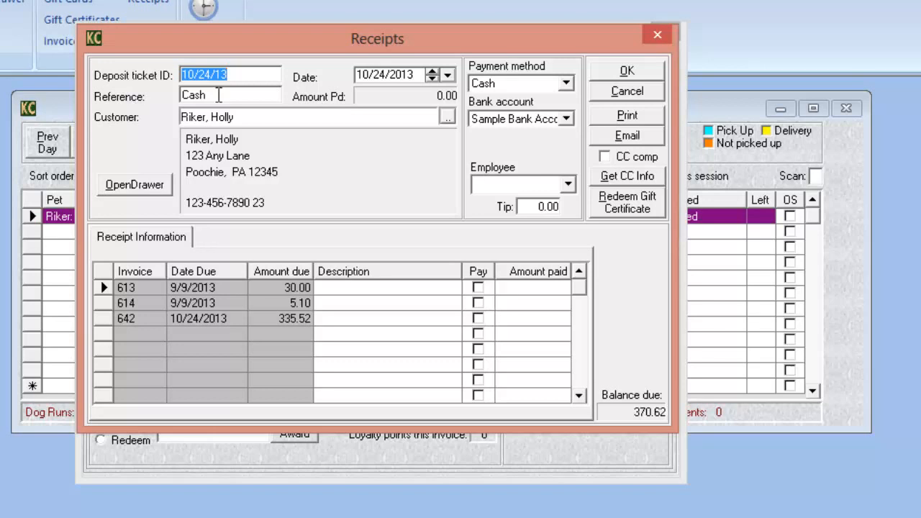
{"action": "left_click", "coordinate": [238, 74]}
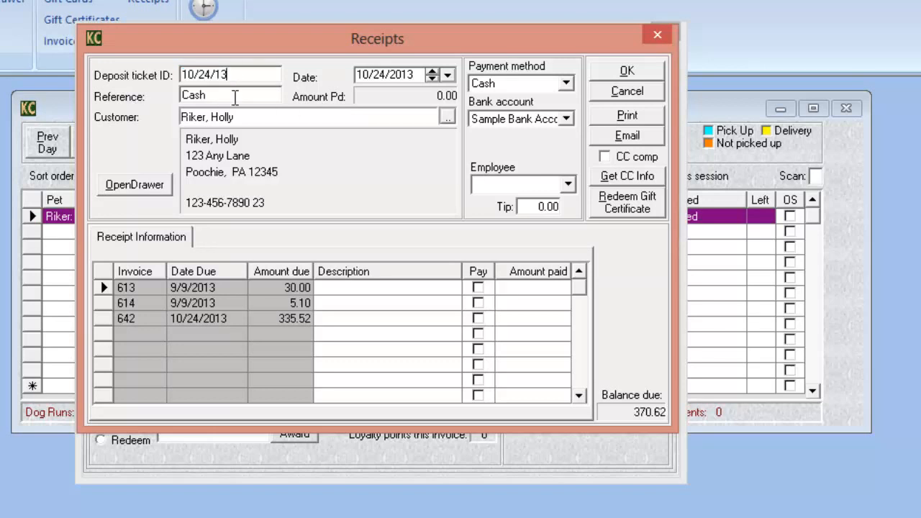
{"action": "left_click", "coordinate": [235, 96]}
{"action": "left_click", "coordinate": [244, 74]}
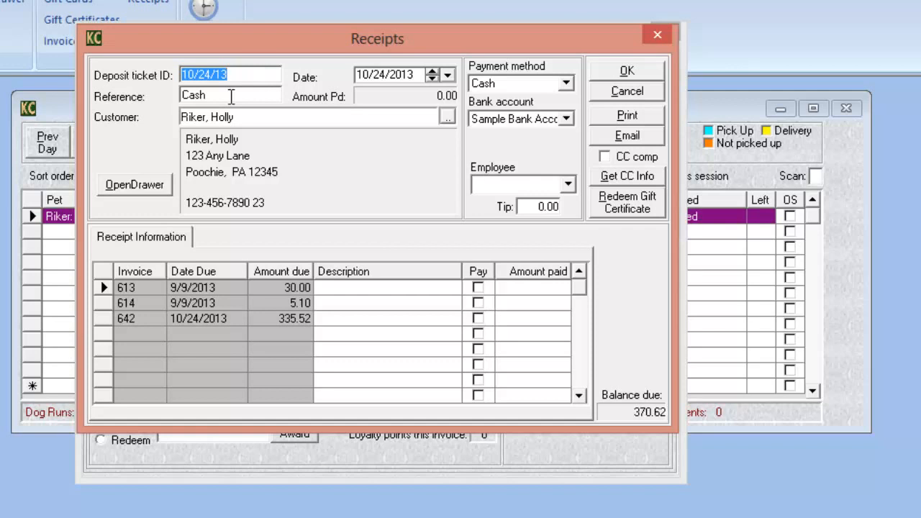
{"action": "key", "text": "Tab"}
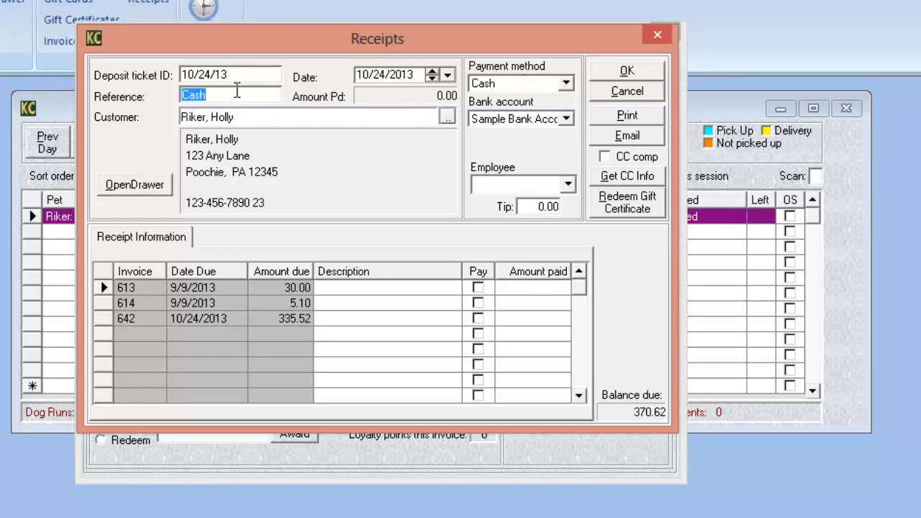
Step: Set the receipt's payment method to Master Card and select the reference text
{"action": "left_click", "coordinate": [565, 84]}
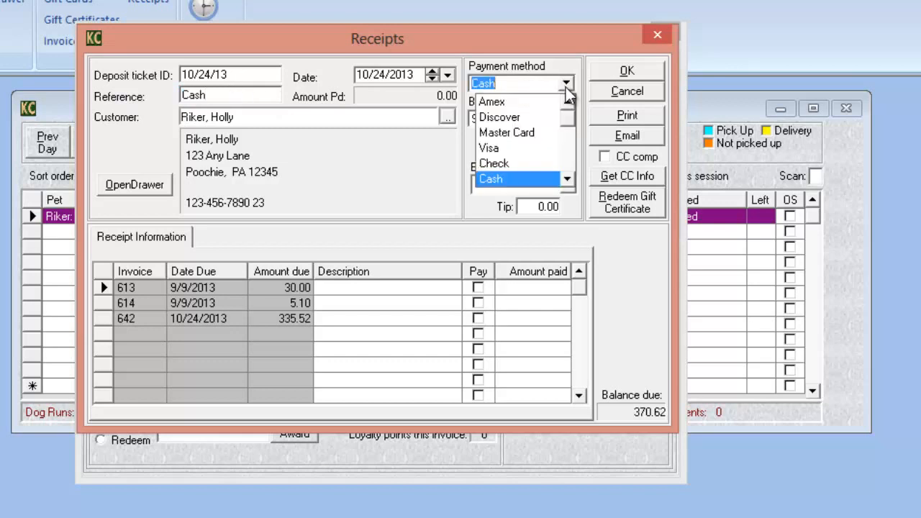
{"action": "left_click", "coordinate": [515, 133]}
{"action": "left_click_drag", "start_coordinate": [182, 95], "coordinate": [236, 88]}
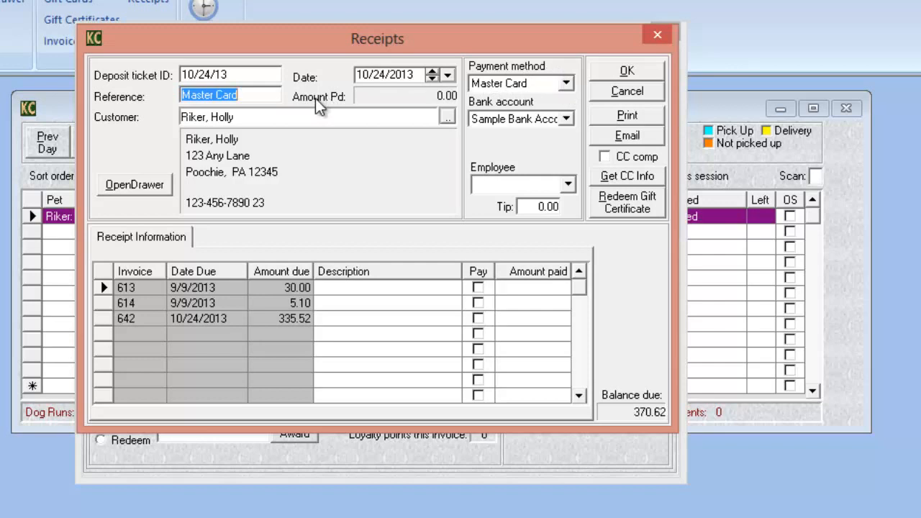
Step: Enter 123 as the receipt's reference and change the payment method to Cash
{"action": "type", "text": "123"}
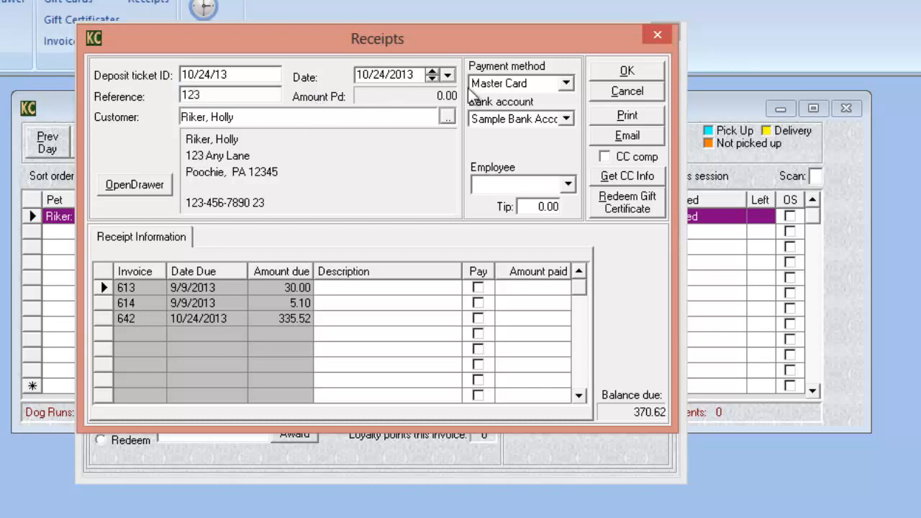
{"action": "left_click", "coordinate": [566, 83]}
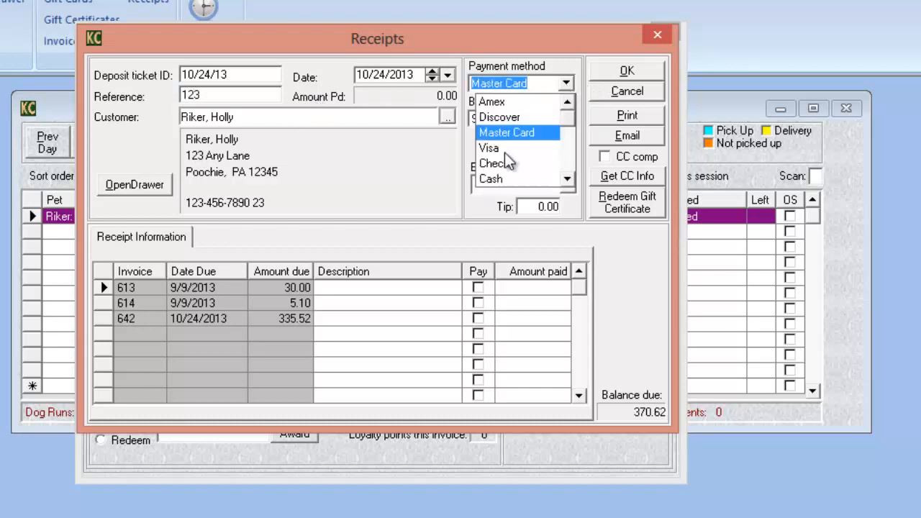
{"action": "left_click", "coordinate": [501, 180]}
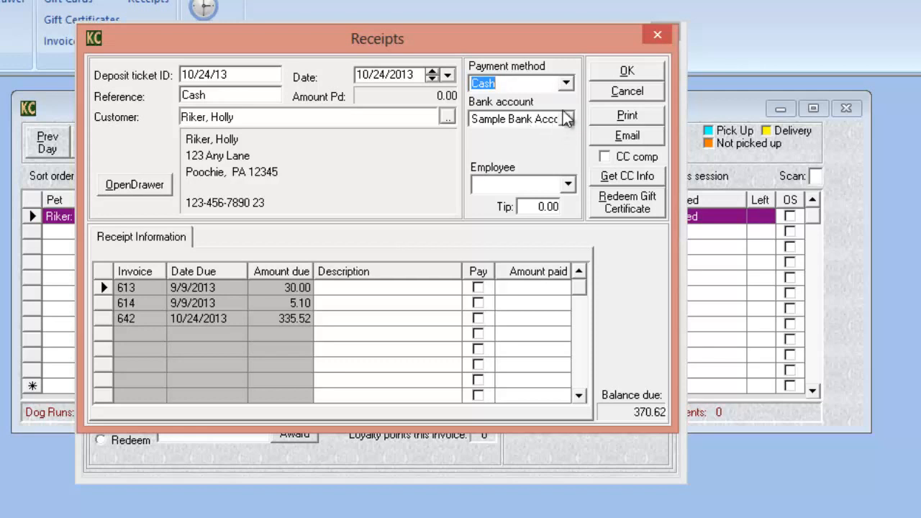
Step: Assign the third listed employee to the receipt and enter a tip of 20
{"action": "left_click", "coordinate": [568, 185]}
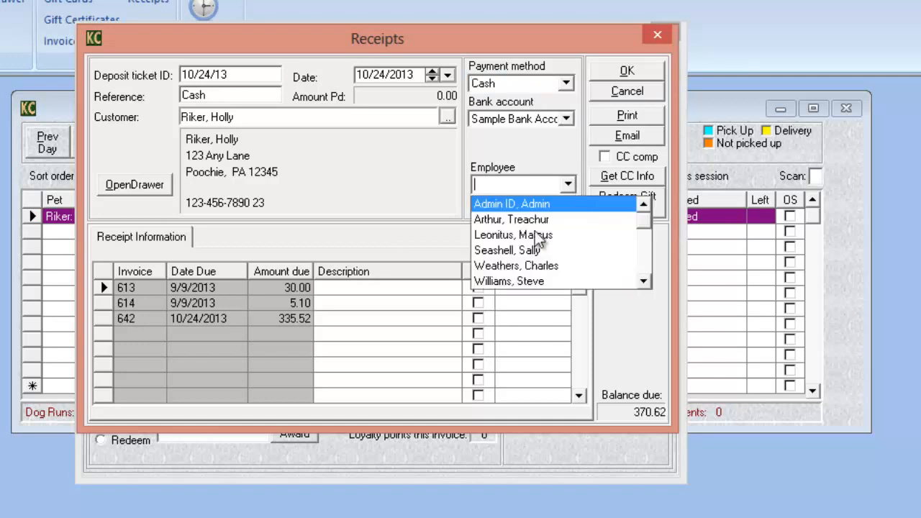
{"action": "left_click", "coordinate": [536, 238]}
{"action": "key", "text": "Tab"}
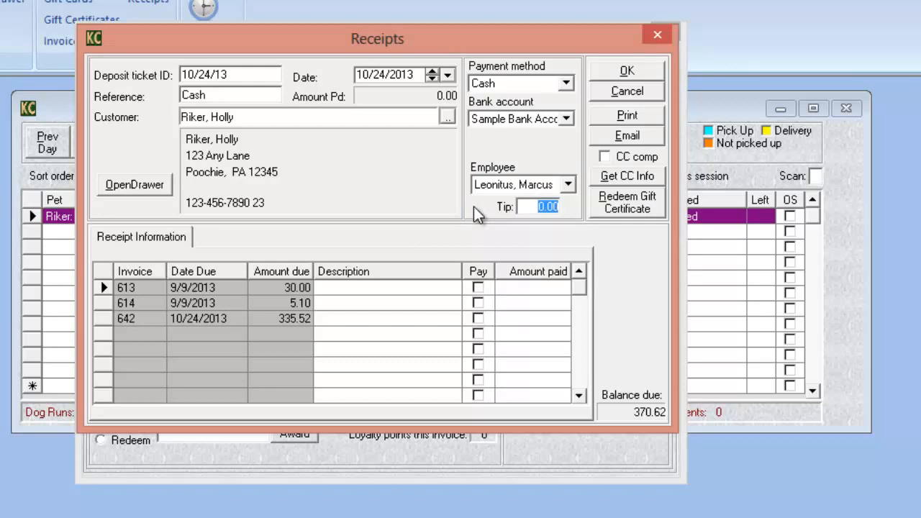
{"action": "type", "text": "20"}
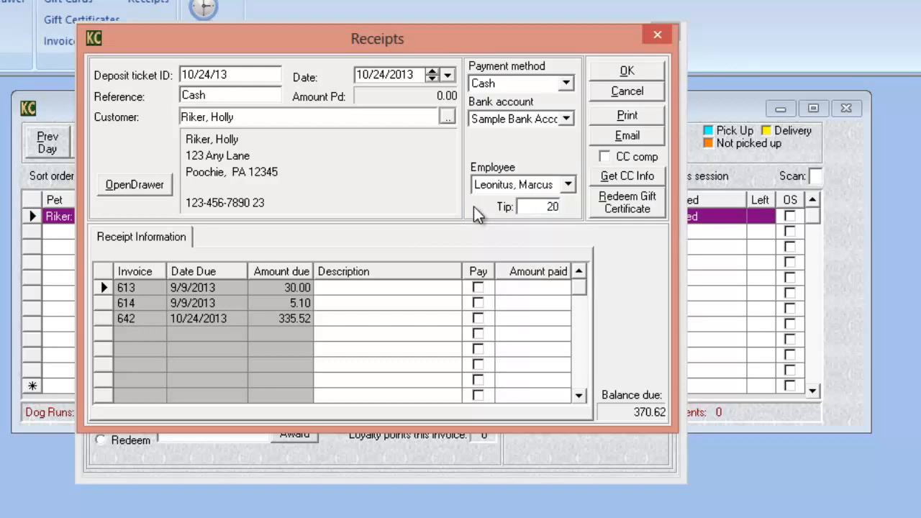
{"action": "left_click", "coordinate": [569, 186]}
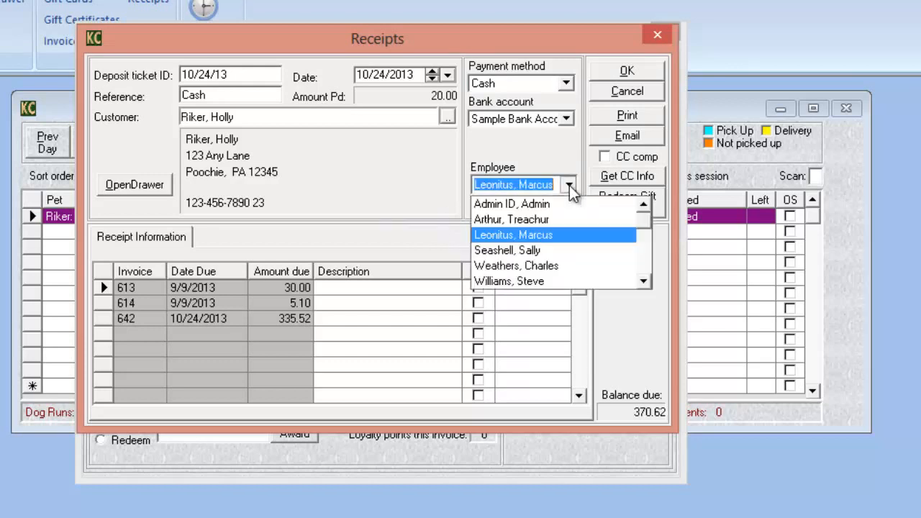
{"action": "left_click", "coordinate": [518, 235]}
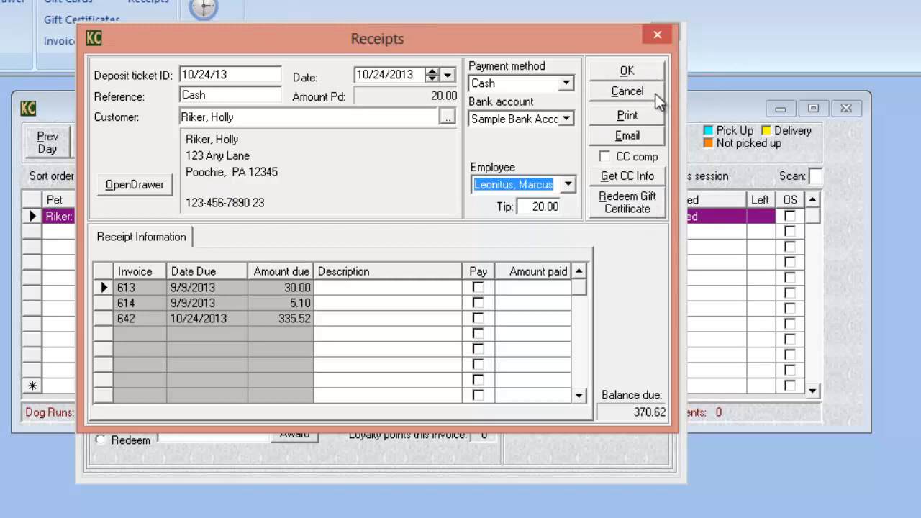
{"action": "left_click", "coordinate": [605, 157]}
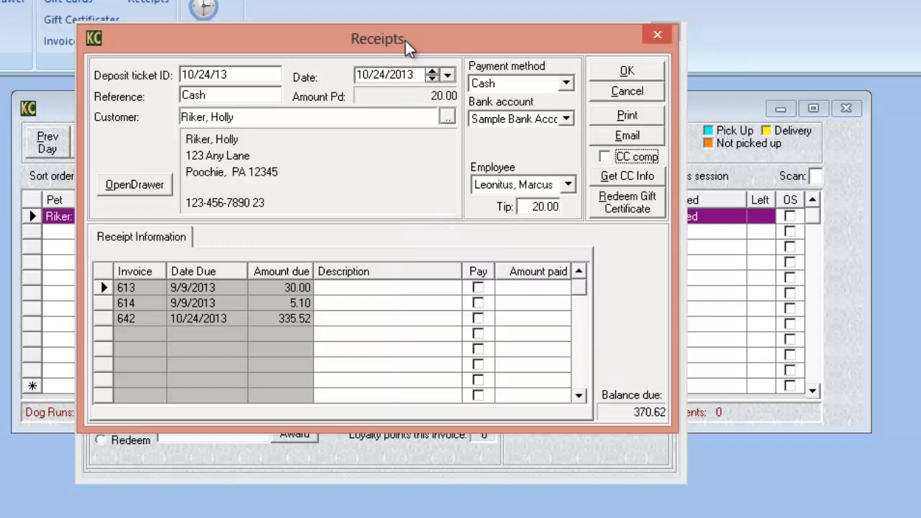
Step: Mark invoice 642 for payment in full
{"action": "left_click", "coordinate": [278, 320]}
{"action": "left_click", "coordinate": [478, 319]}
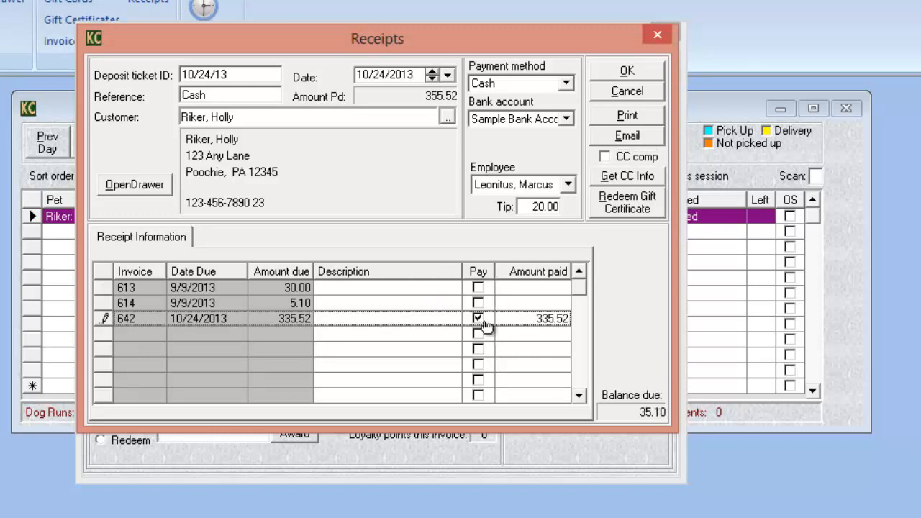
{"action": "left_click", "coordinate": [532, 319]}
Step: Clear the tip, then unmark and re-mark invoice 642 for full payment
{"action": "left_click", "coordinate": [568, 185]}
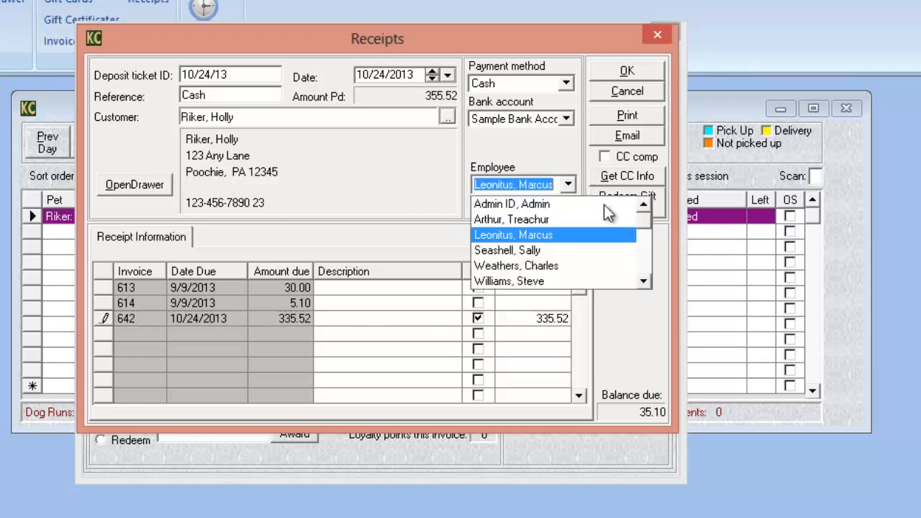
{"action": "left_click", "coordinate": [567, 185]}
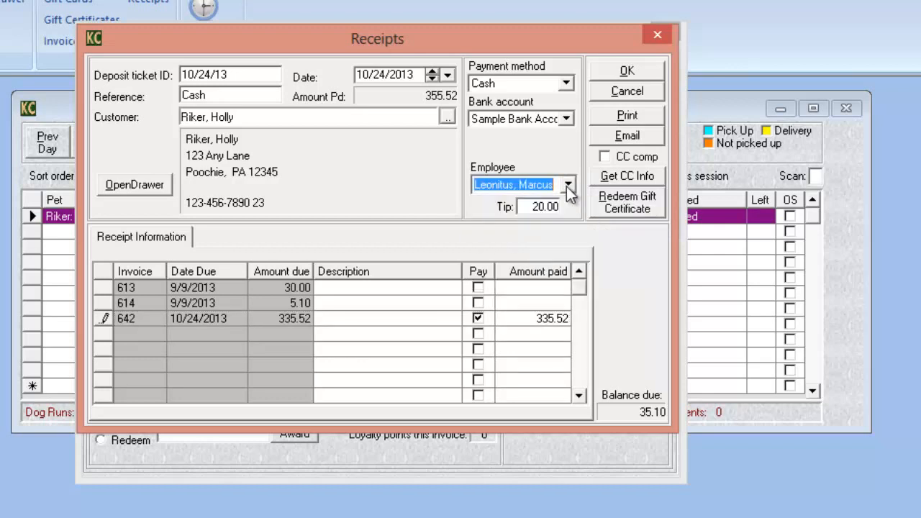
{"action": "left_click", "coordinate": [527, 207]}
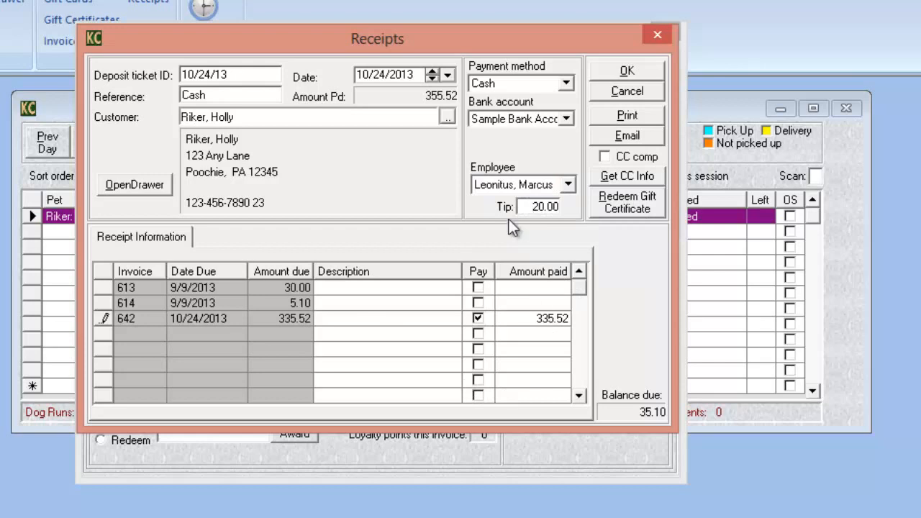
{"action": "double_click", "coordinate": [558, 208]}
{"action": "key", "text": "BackSpace"}
{"action": "left_click", "coordinate": [361, 292]}
{"action": "left_click", "coordinate": [477, 319]}
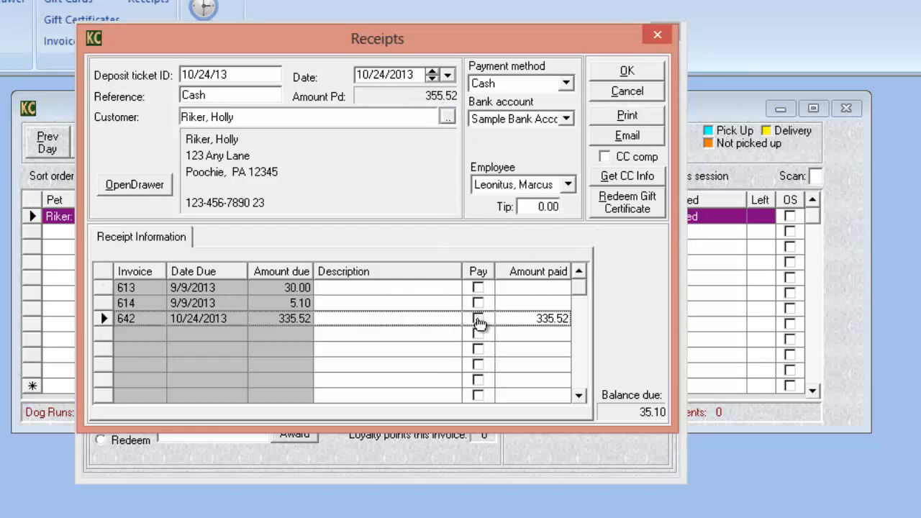
{"action": "left_click", "coordinate": [478, 318]}
Step: Set the amount paid on invoice 642 to 400 and keep the overpayment as a credit
{"action": "left_click_drag", "start_coordinate": [531, 317], "coordinate": [623, 318]}
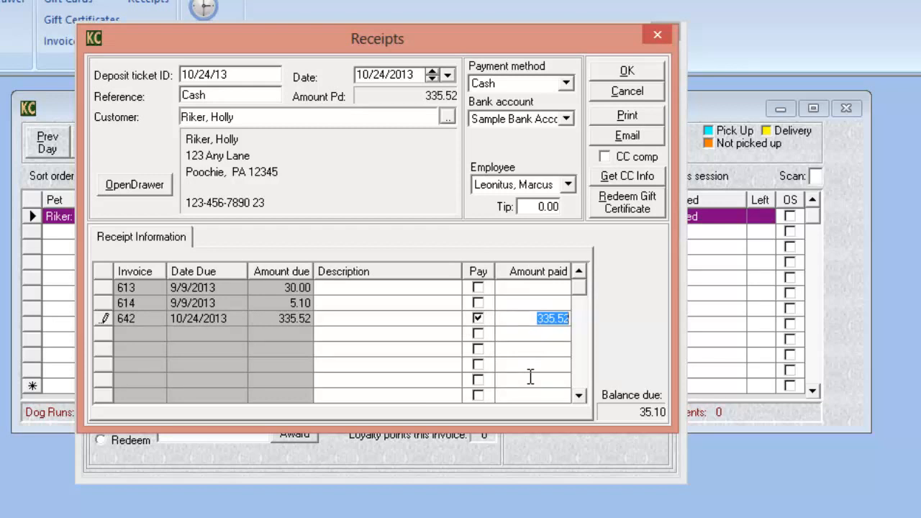
{"action": "type", "text": "400"}
{"action": "left_click", "coordinate": [519, 333]}
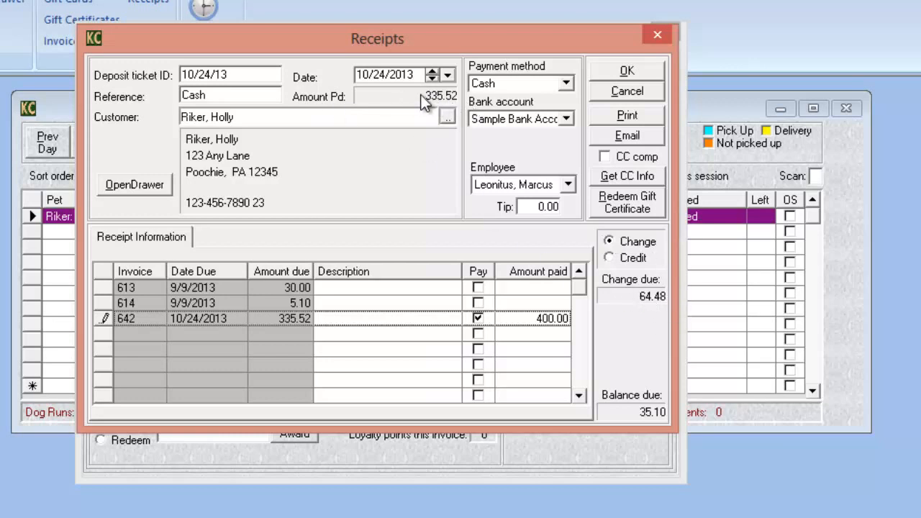
{"action": "left_click", "coordinate": [609, 258]}
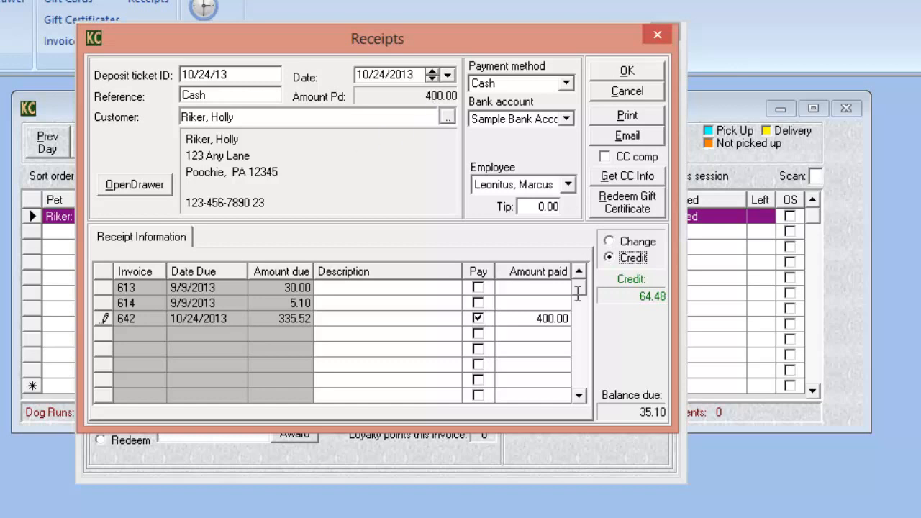
Step: Change the amount paid on invoice 642 to 300
{"action": "left_click", "coordinate": [536, 319]}
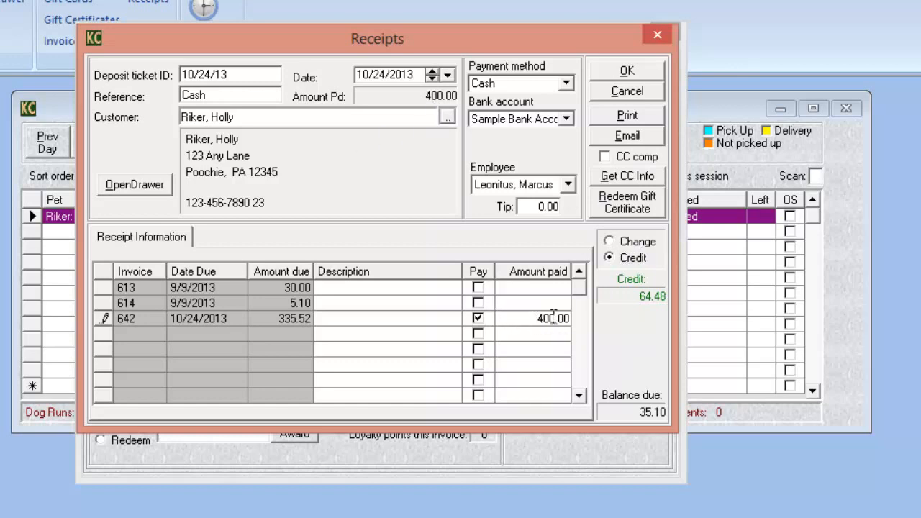
{"action": "double_click", "coordinate": [554, 319]}
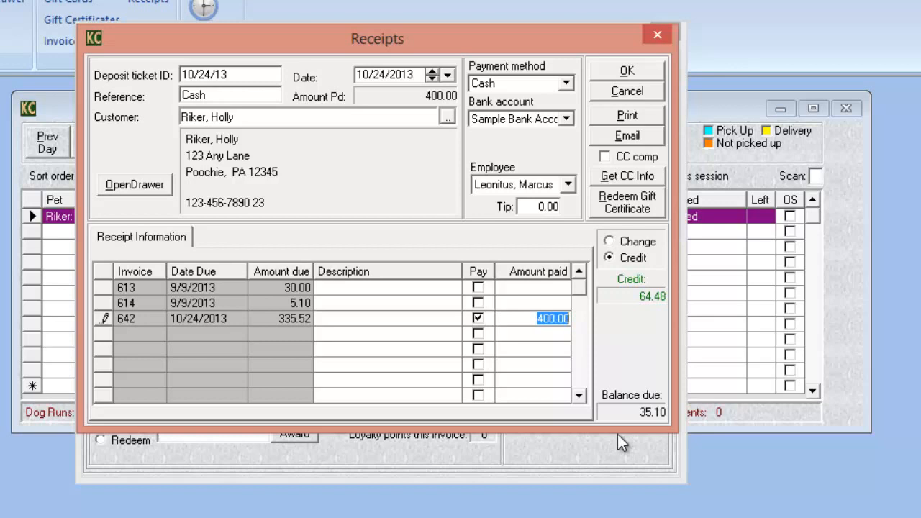
{"action": "type", "text": "300"}
{"action": "left_click", "coordinate": [507, 331]}
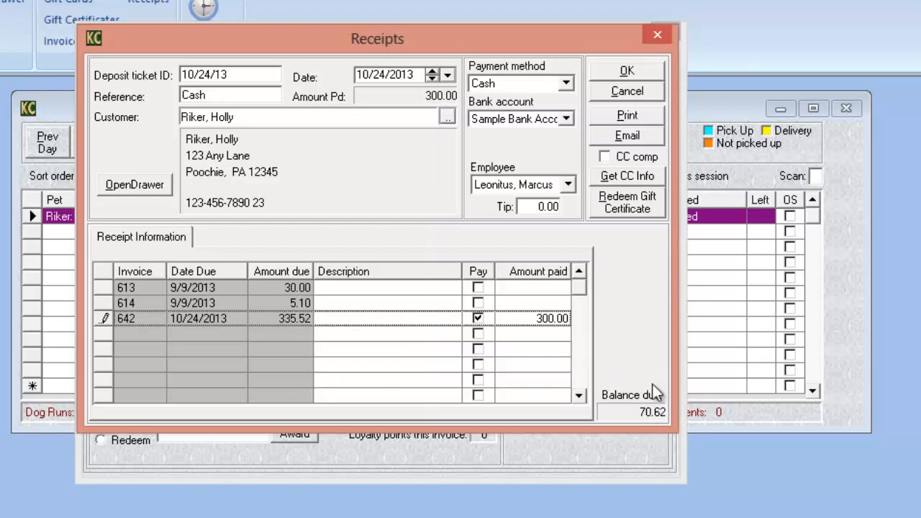
Step: Mark all three open invoices, 613, 614 and 642, for payment in full
{"action": "left_click", "coordinate": [478, 318]}
{"action": "left_click", "coordinate": [478, 288]}
{"action": "left_click", "coordinate": [479, 303]}
{"action": "left_click", "coordinate": [478, 318]}
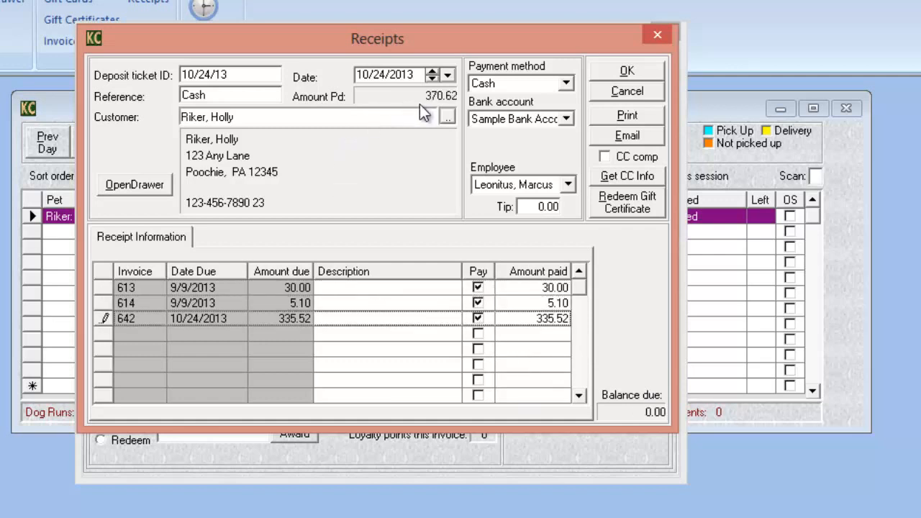
Step: Enter a tip of 20 on the receipt covering all three invoices
{"action": "left_click", "coordinate": [525, 207]}
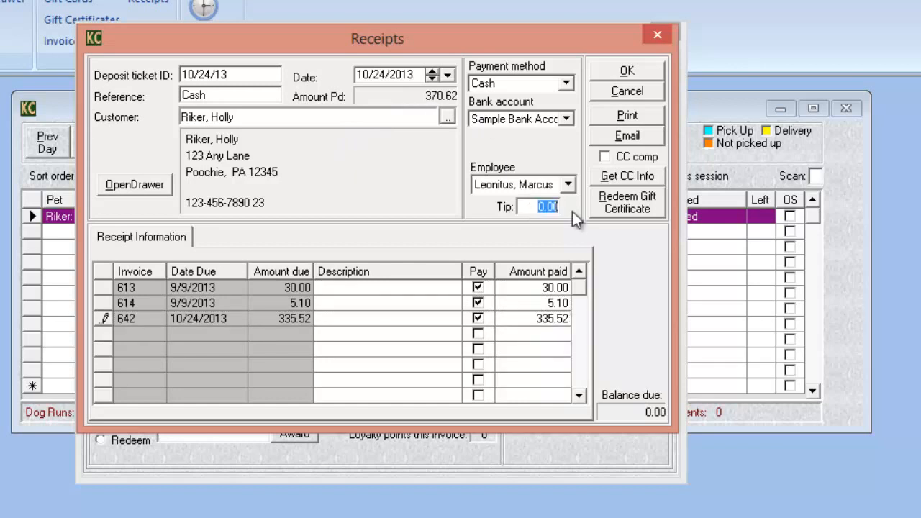
{"action": "type", "text": "20"}
{"action": "left_click", "coordinate": [503, 334]}
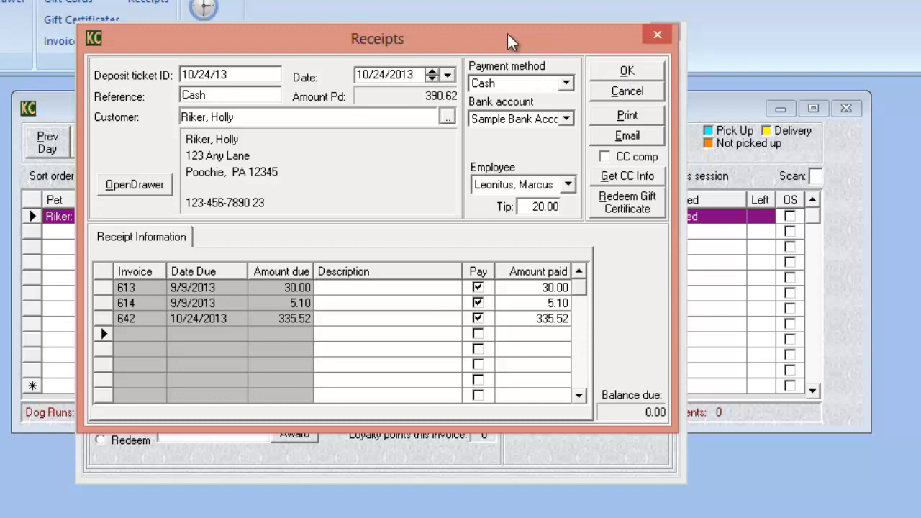
{"action": "mouse_move", "coordinate": [498, 40]}
{"action": "left_mouse_down"}
{"action": "mouse_move", "coordinate": [521, 106]}
{"action": "mouse_move", "coordinate": [518, 42]}
{"action": "mouse_move", "coordinate": [510, 42]}
{"action": "left_mouse_up"}
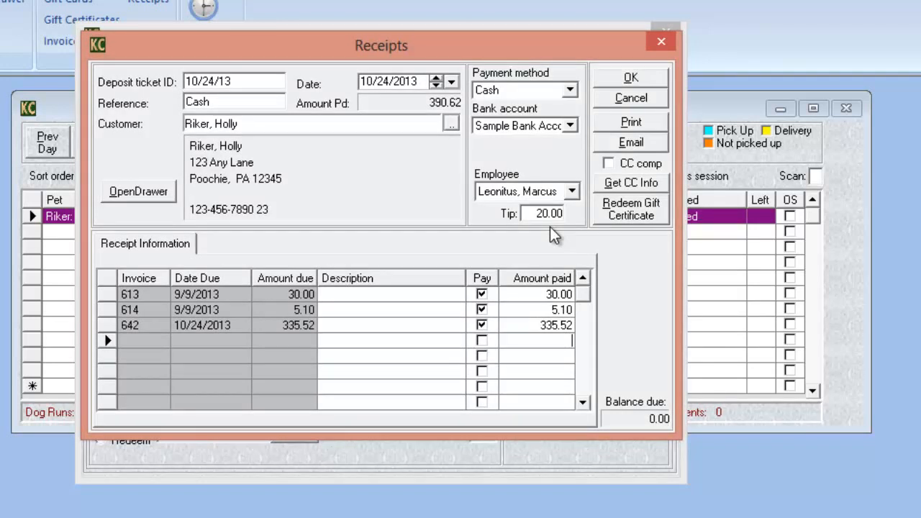
Step: Unmark all three invoices for payment and briefly uncover the invoice behind the receipt
{"action": "left_click", "coordinate": [481, 295]}
{"action": "left_click", "coordinate": [481, 310]}
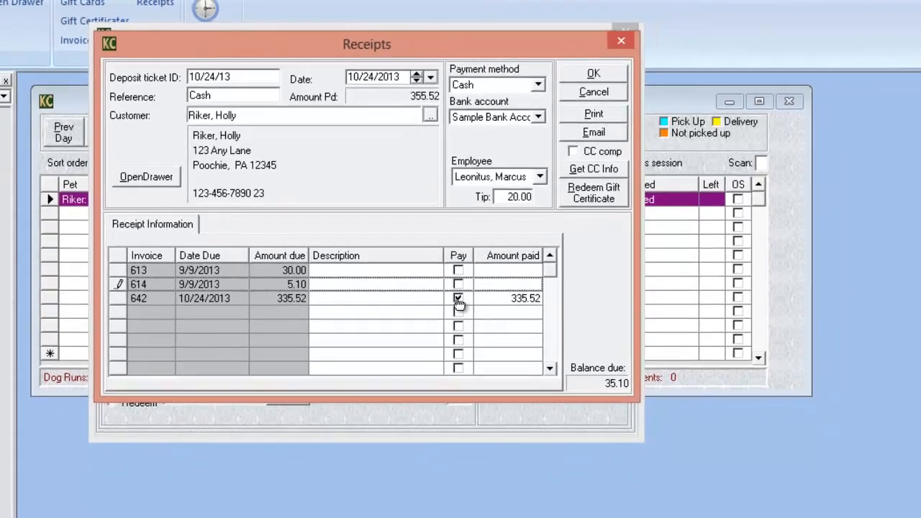
{"action": "left_click", "coordinate": [457, 298]}
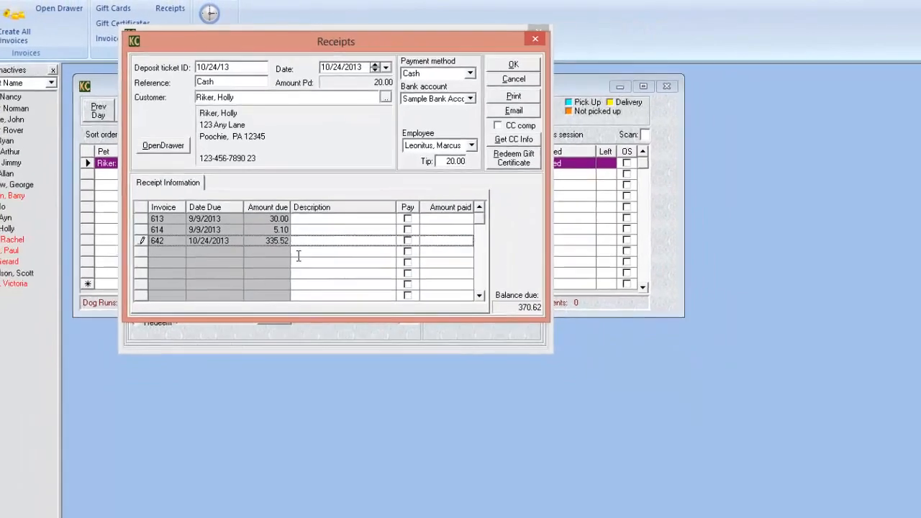
{"action": "left_click_drag", "start_coordinate": [363, 45], "coordinate": [365, 400]}
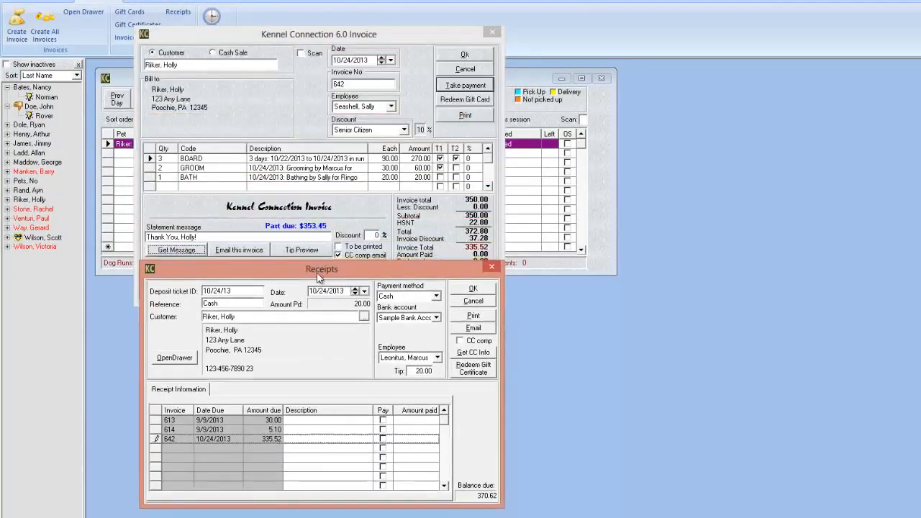
{"action": "left_click_drag", "start_coordinate": [319, 277], "coordinate": [321, 284]}
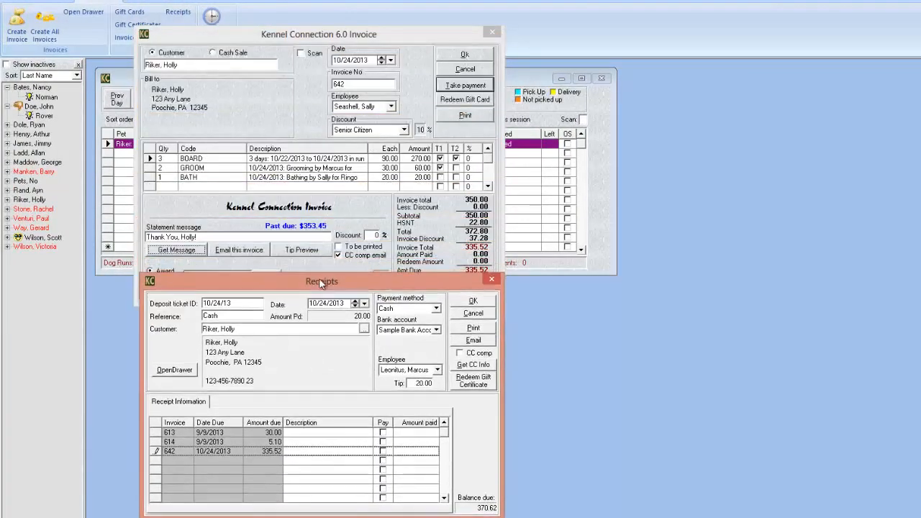
{"action": "left_click_drag", "start_coordinate": [396, 281], "coordinate": [390, 33]}
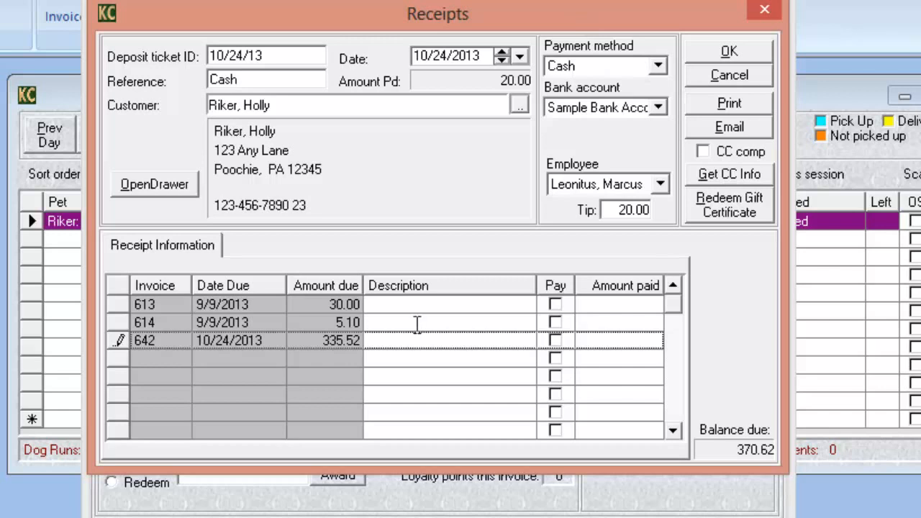
Step: Mark only invoice 642 for payment and set its amount paid to 200
{"action": "left_click", "coordinate": [555, 343]}
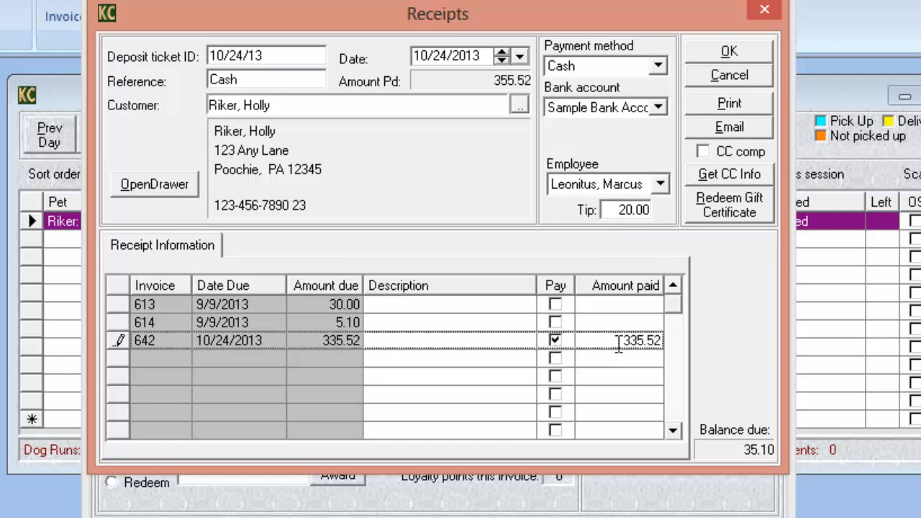
{"action": "double_click", "coordinate": [641, 340]}
{"action": "type", "text": "200"}
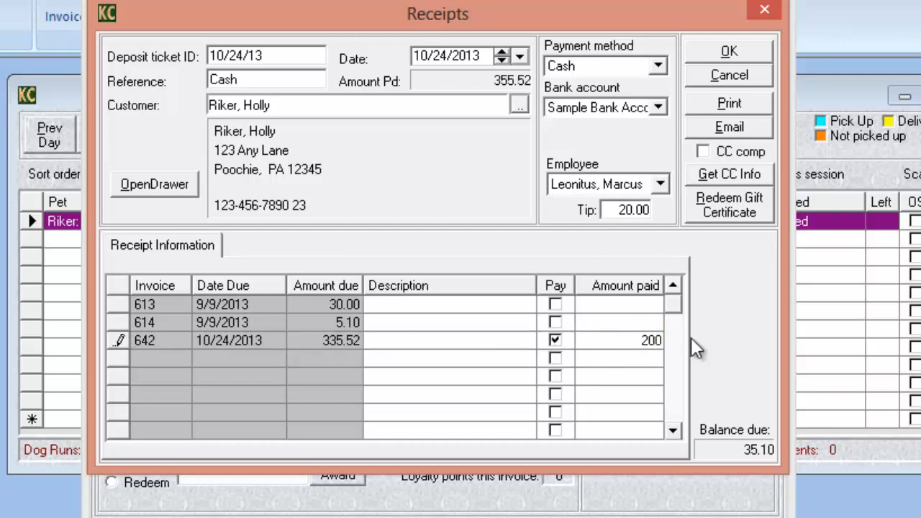
{"action": "left_click", "coordinate": [479, 345]}
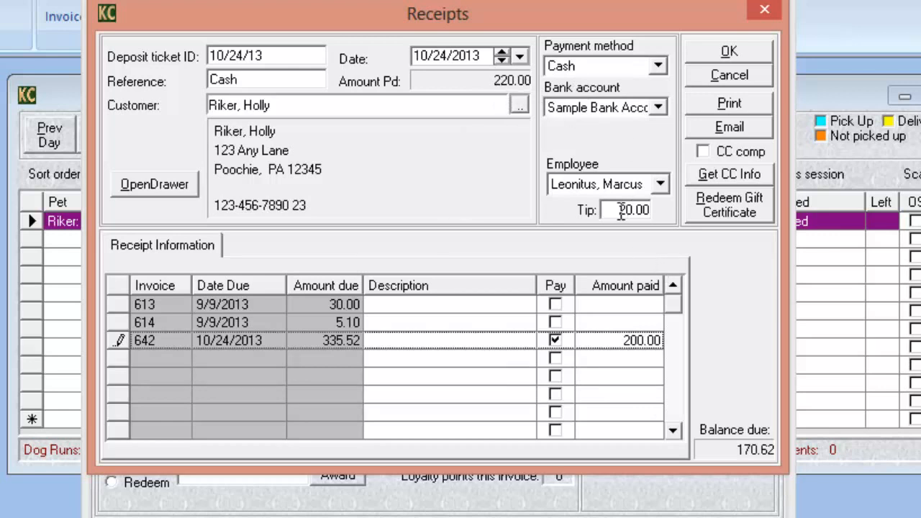
Step: Clear the tip and save the cash receipt with 200 paid on invoice 642
{"action": "left_click", "coordinate": [626, 210]}
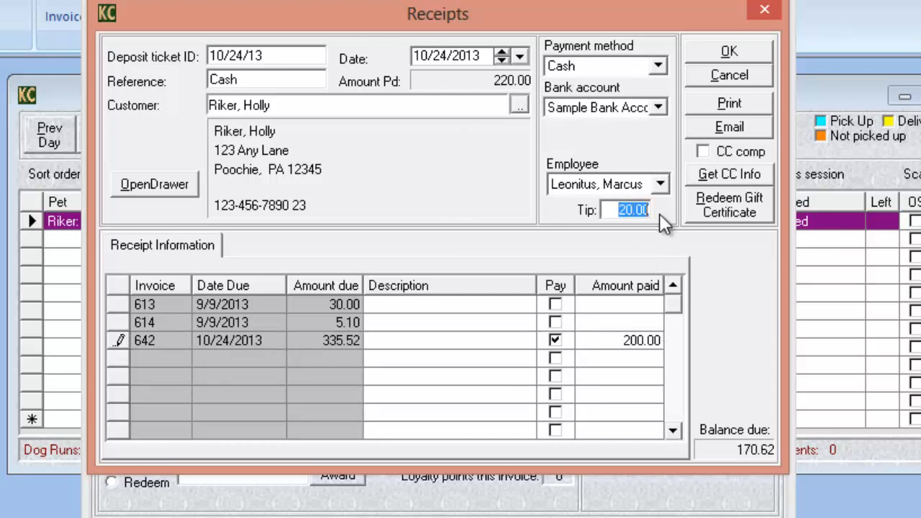
{"action": "key", "text": "BackSpace"}
{"action": "left_click", "coordinate": [554, 340]}
{"action": "left_click", "coordinate": [554, 340]}
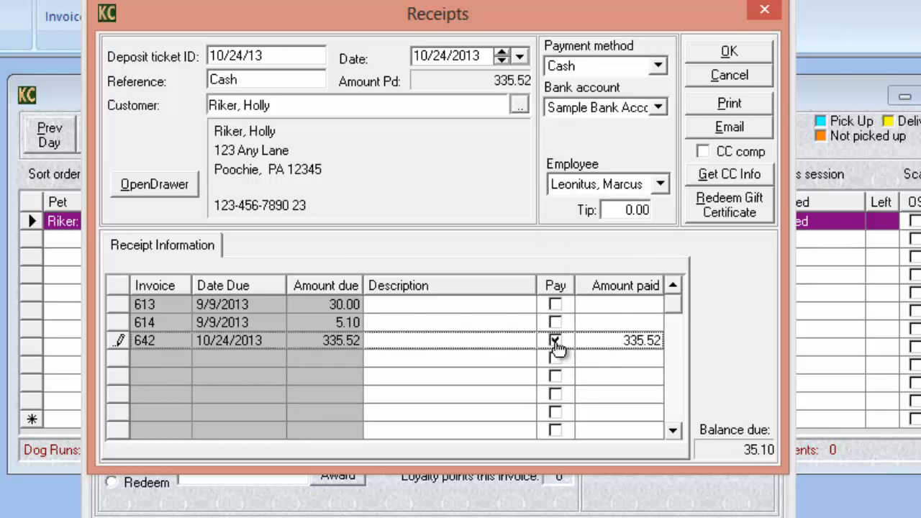
{"action": "double_click", "coordinate": [633, 340]}
{"action": "type", "text": "200"}
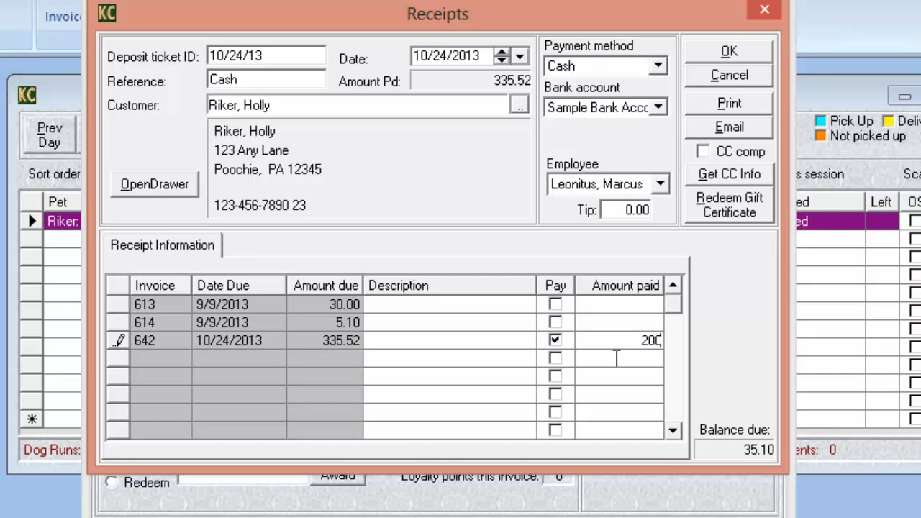
{"action": "key", "text": "Return"}
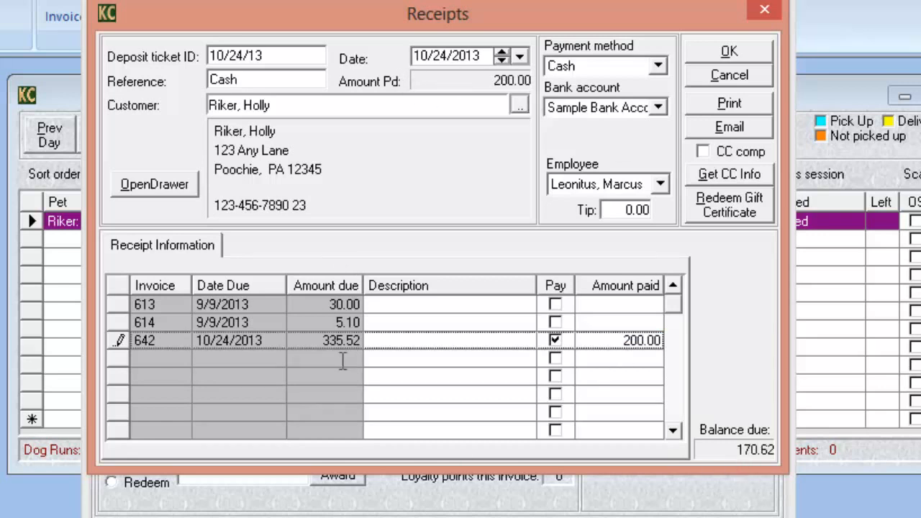
{"action": "left_click", "coordinate": [728, 56]}
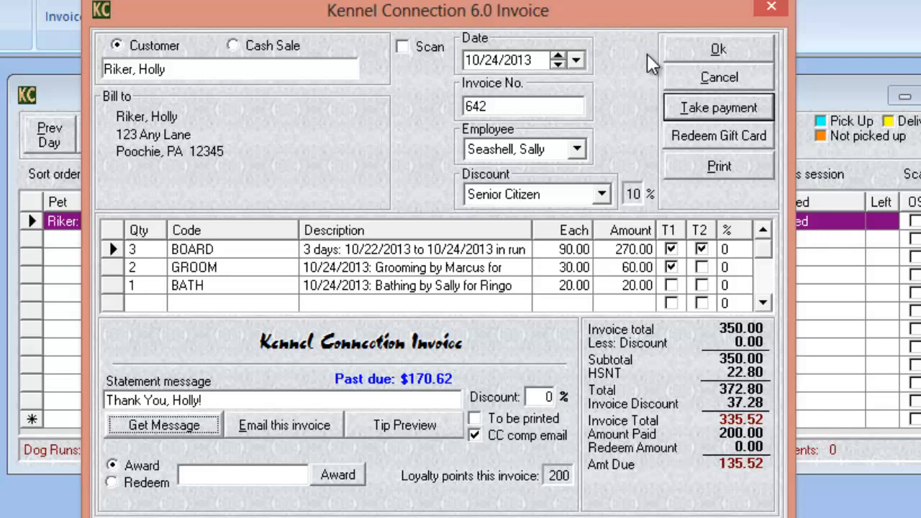
Step: Start another payment from the invoice and mark invoice 642 for payment of its remaining amount
{"action": "left_click", "coordinate": [695, 110]}
{"action": "left_click_drag", "start_coordinate": [862, 284], "coordinate": [397, 18]}
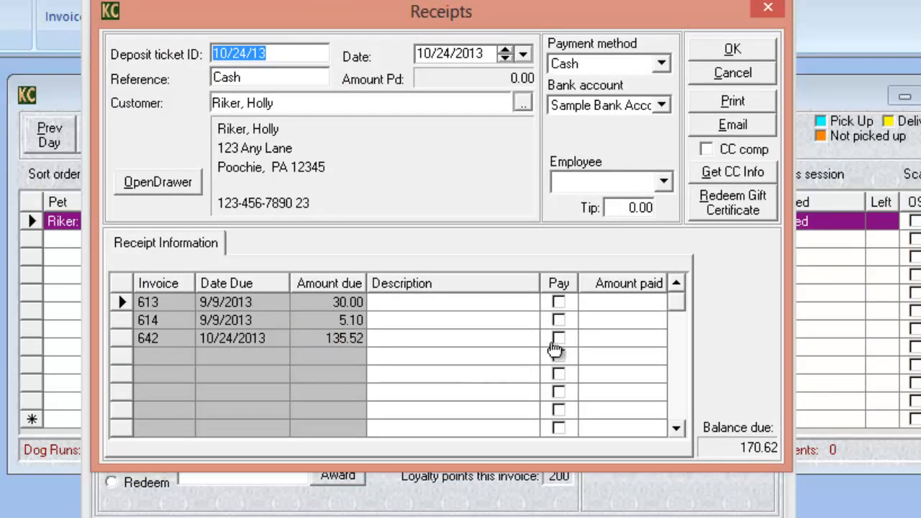
{"action": "left_click", "coordinate": [558, 338]}
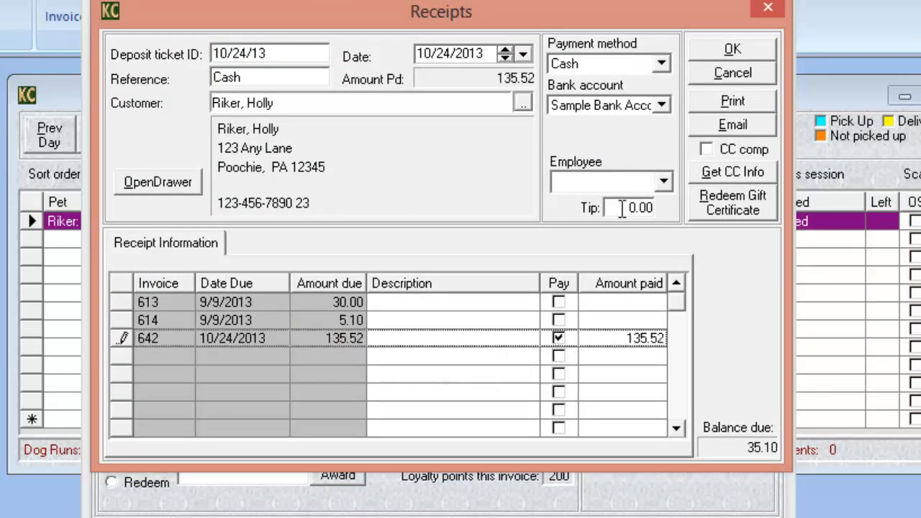
Step: Enter a tip of 20 on the receipt and set the payment method to Master Card
{"action": "left_click", "coordinate": [659, 208]}
{"action": "type", "text": "120"}
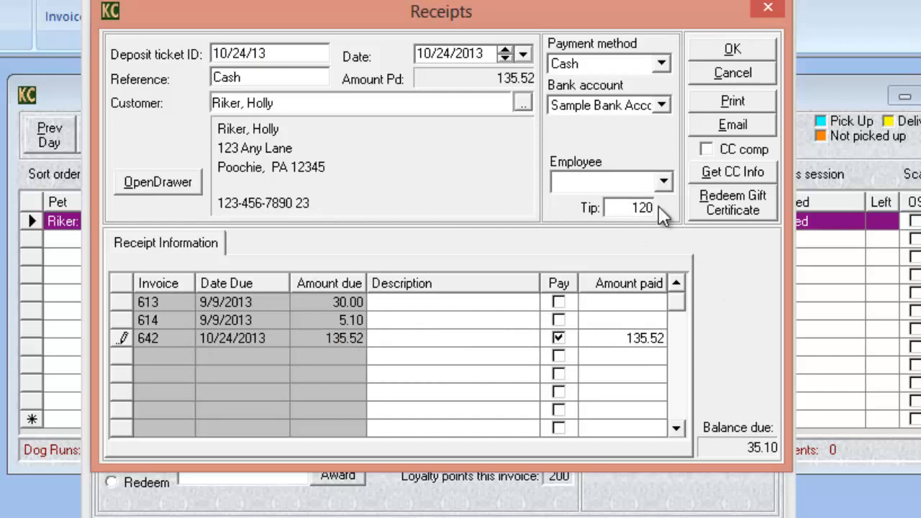
{"action": "key", "text": "BackSpace"}
{"action": "key", "text": "BackSpace"}
{"action": "key", "text": "BackSpace"}
{"action": "type", "text": "20"}
{"action": "left_click", "coordinate": [661, 63]}
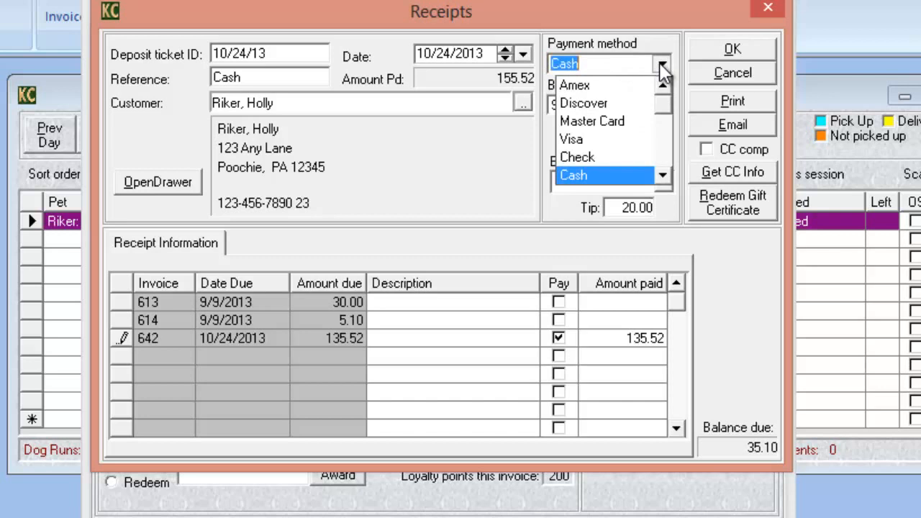
{"action": "left_click", "coordinate": [608, 121]}
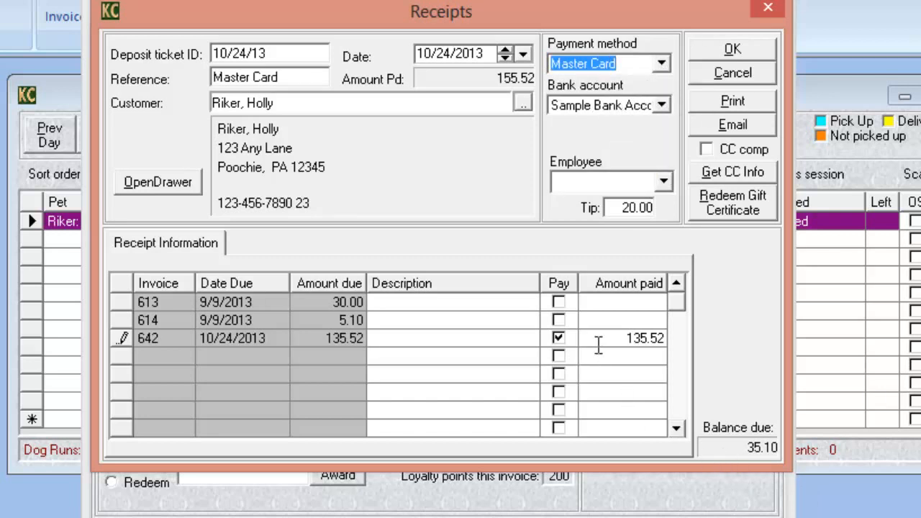
Step: Mark invoices 613 and 614 for full payment along with 642, then save the receipt and the invoice
{"action": "left_click", "coordinate": [558, 340]}
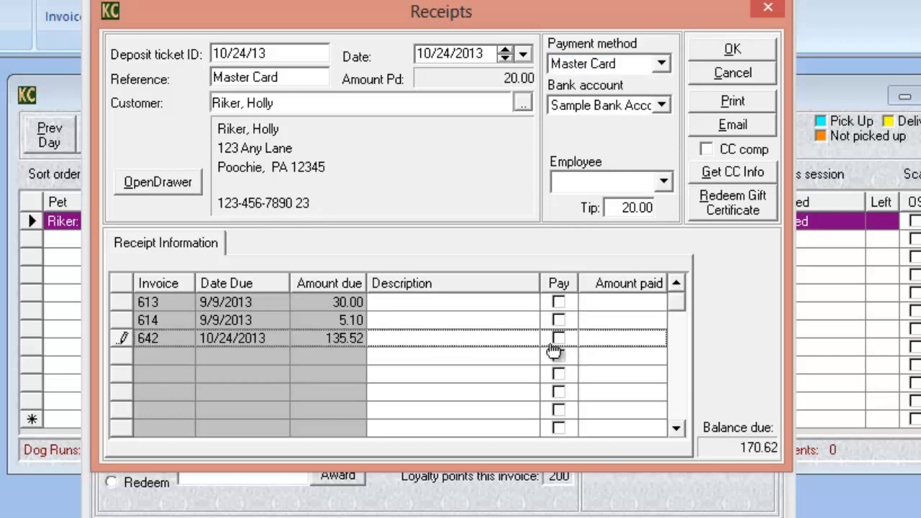
{"action": "left_click", "coordinate": [556, 341]}
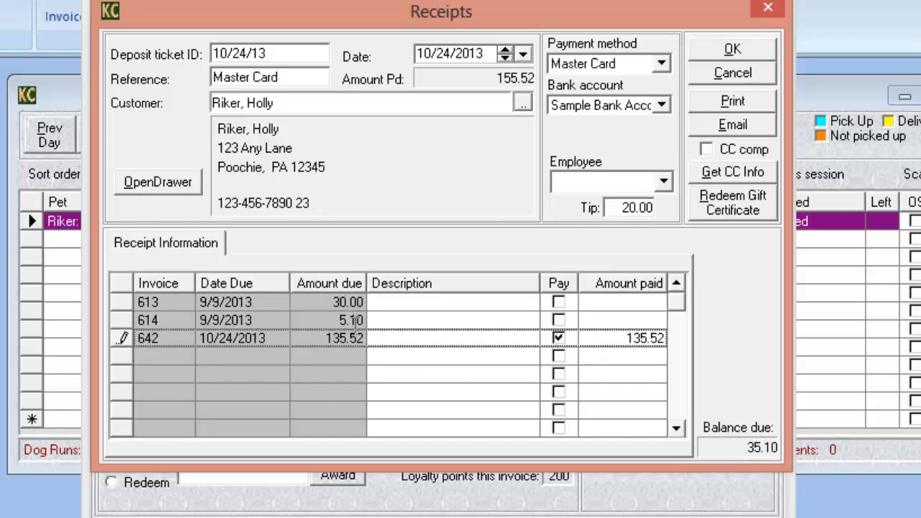
{"action": "left_click", "coordinate": [558, 302]}
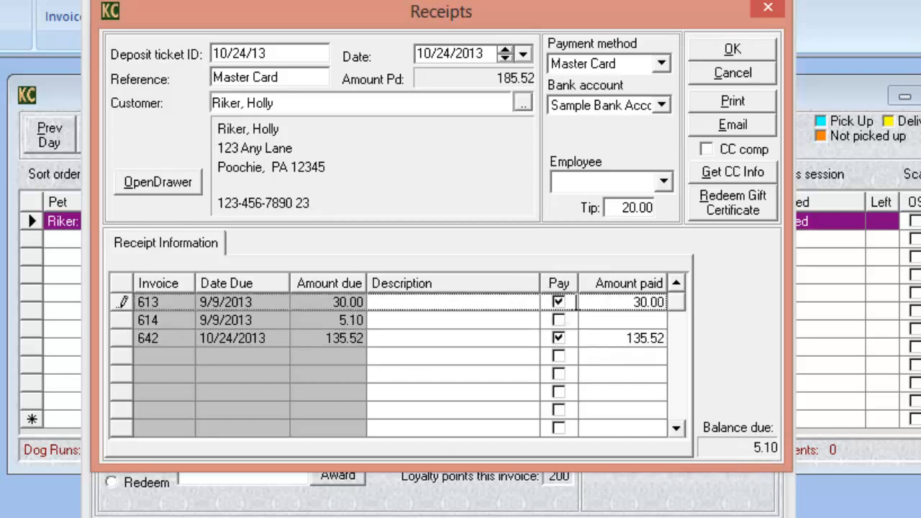
{"action": "left_click", "coordinate": [558, 321]}
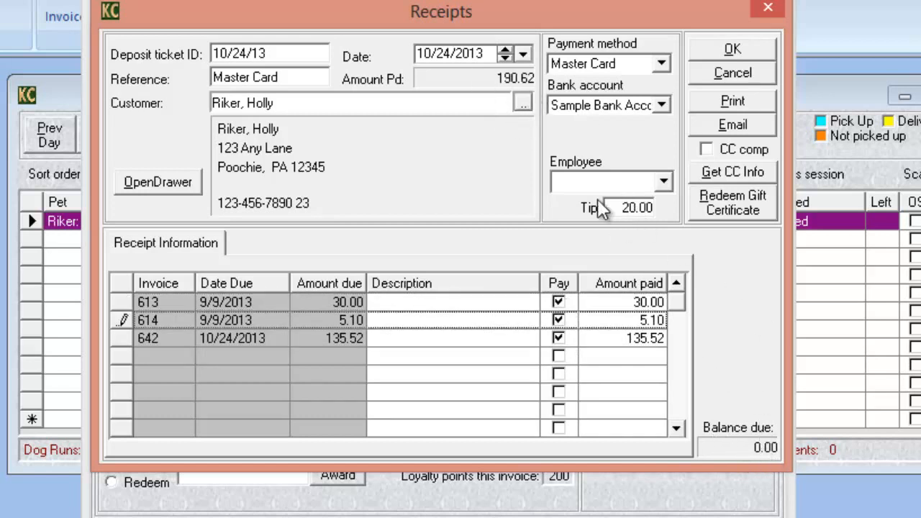
{"action": "left_click", "coordinate": [735, 47]}
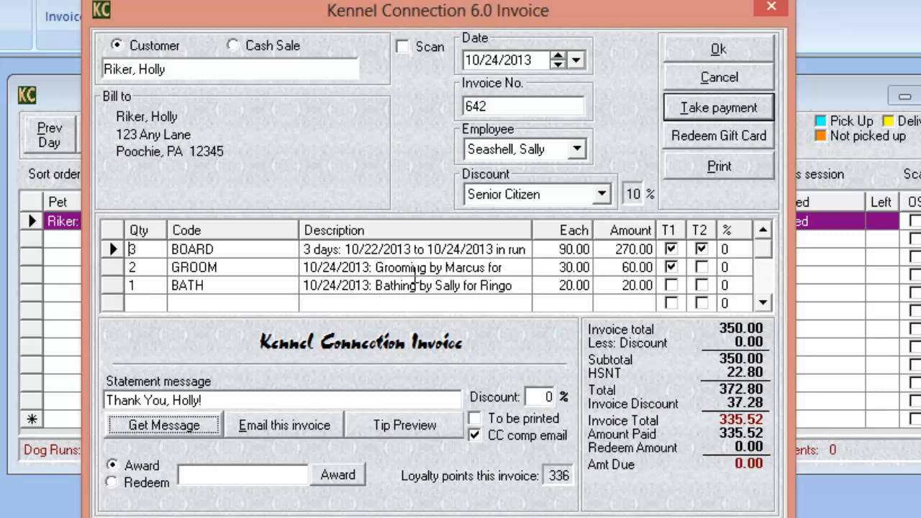
{"action": "left_click", "coordinate": [707, 49]}
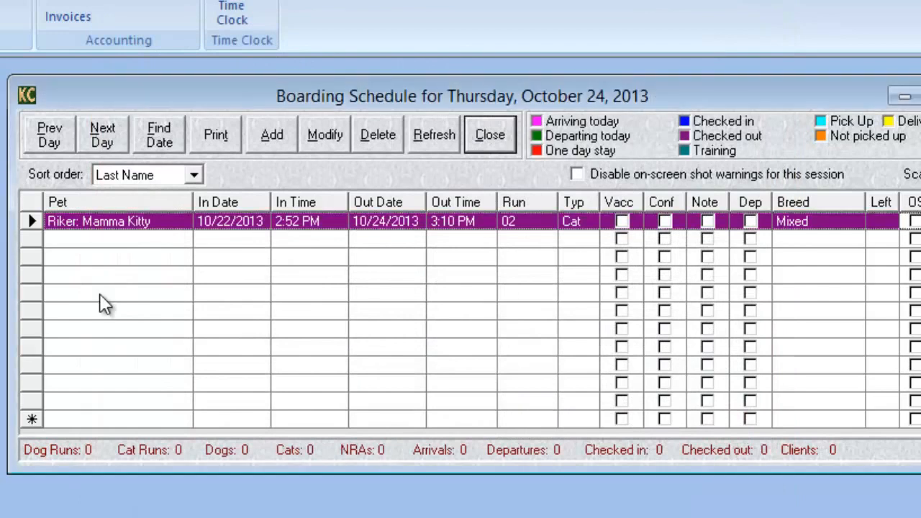
Step: Open the customer record from Mamma Kitty's boarding entry and view its financial details, including credit card information and discounts
{"action": "right_click", "coordinate": [239, 230]}
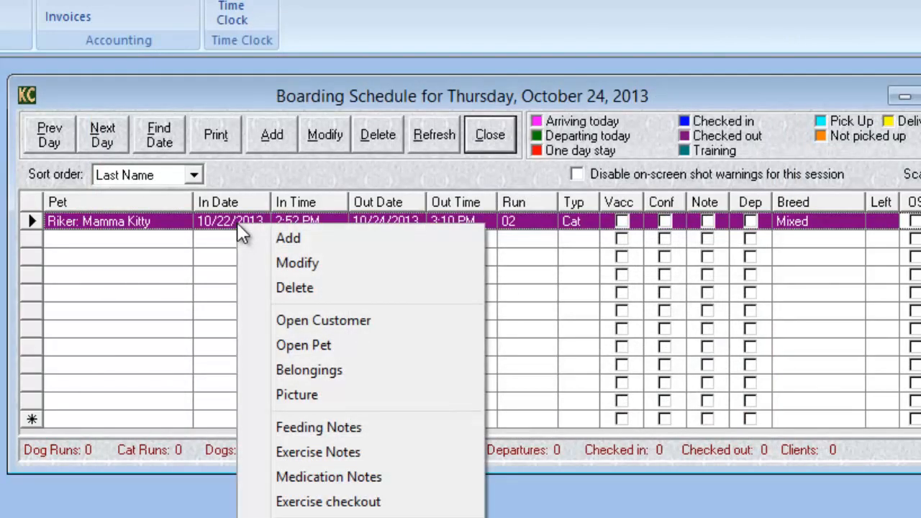
{"action": "left_click", "coordinate": [305, 322]}
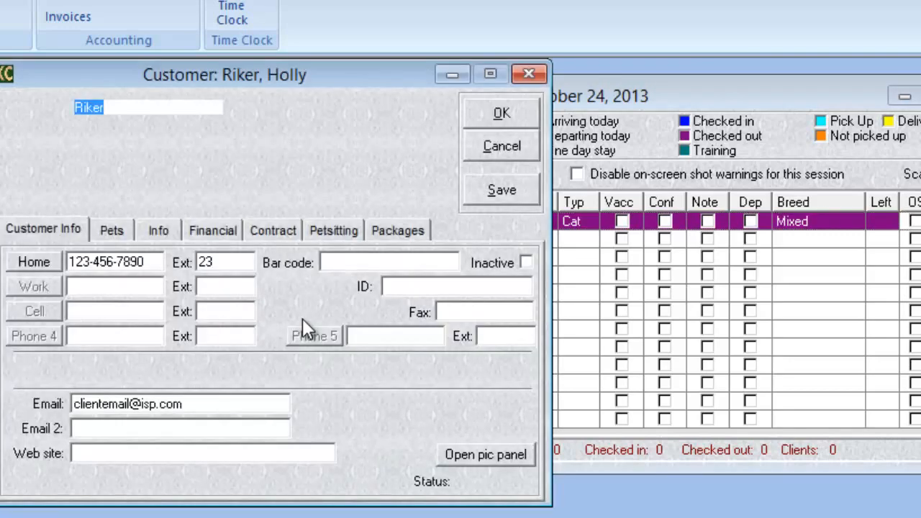
{"action": "left_click_drag", "start_coordinate": [325, 76], "coordinate": [344, 80]}
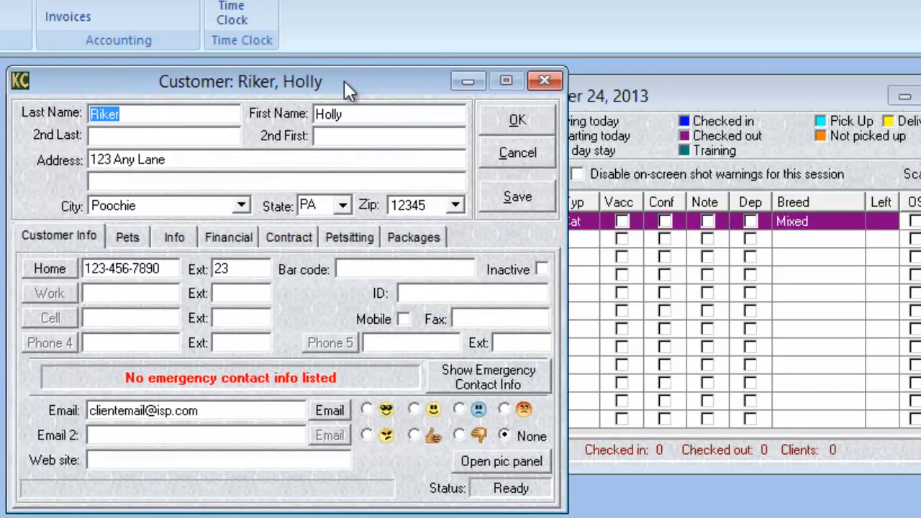
{"action": "left_click", "coordinate": [234, 236]}
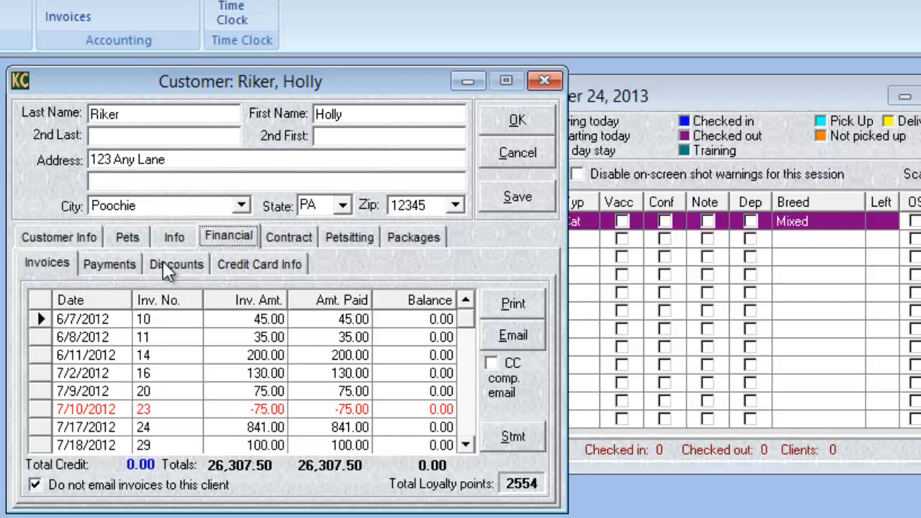
{"action": "left_click", "coordinate": [240, 272]}
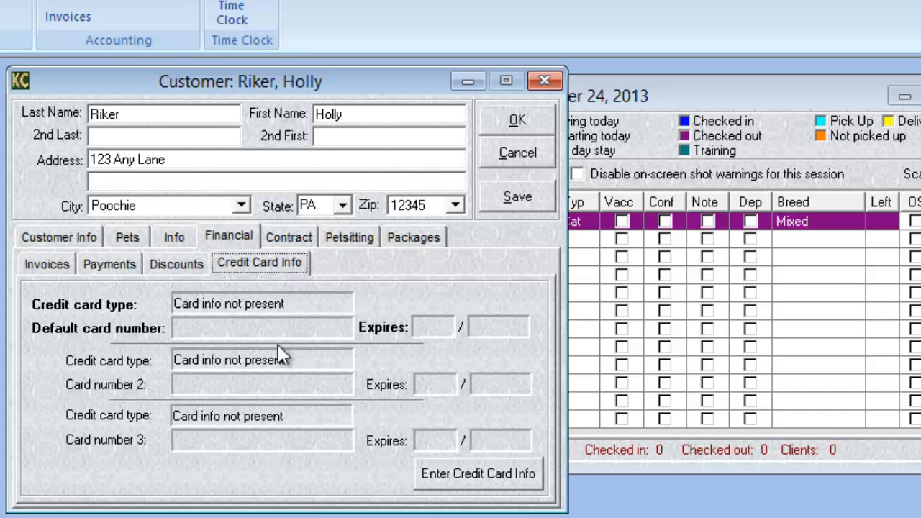
{"action": "left_click", "coordinate": [178, 263]}
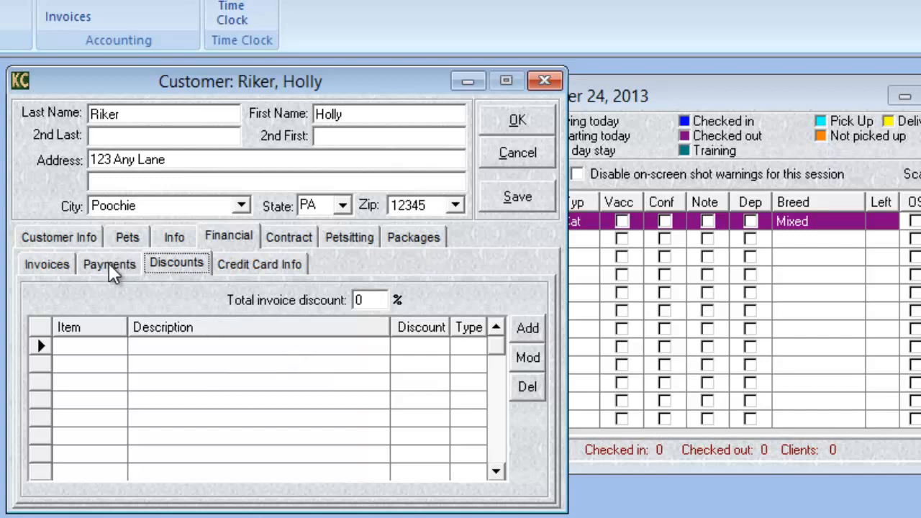
Step: Open invoice 642 dated 10/24/2013 from the customer's invoice history, then close it without saving
{"action": "left_click", "coordinate": [51, 264]}
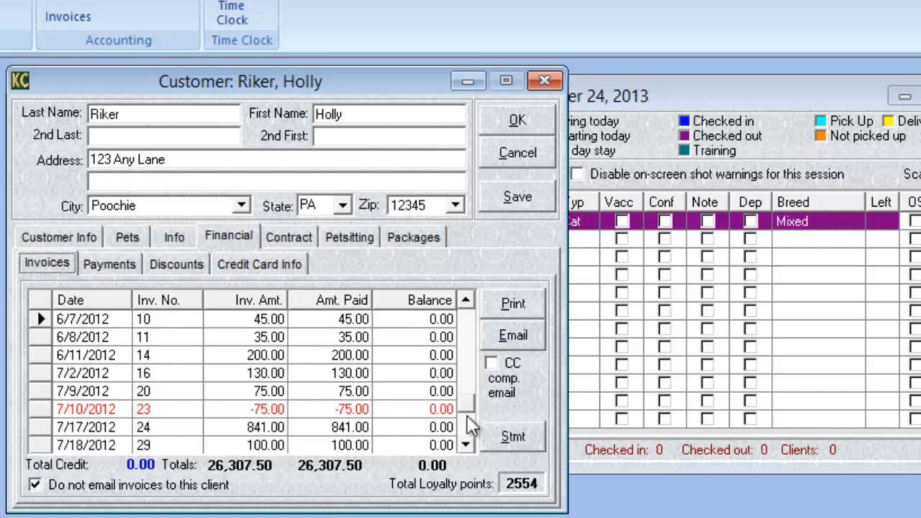
{"action": "left_click", "coordinate": [468, 444]}
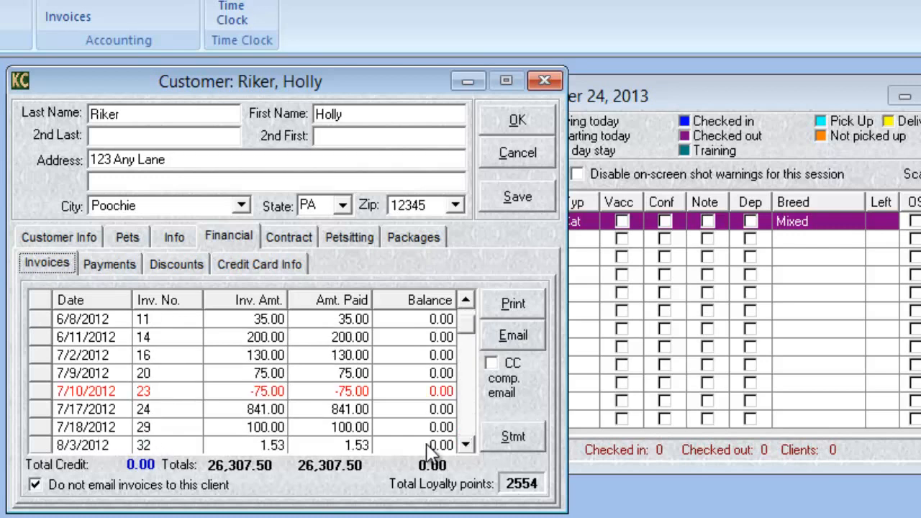
{"action": "scroll", "coordinate": [471, 428], "scroll_direction": "down", "scroll_amount": 5}
{"action": "scroll", "coordinate": [471, 431], "scroll_direction": "down", "scroll_amount": 1}
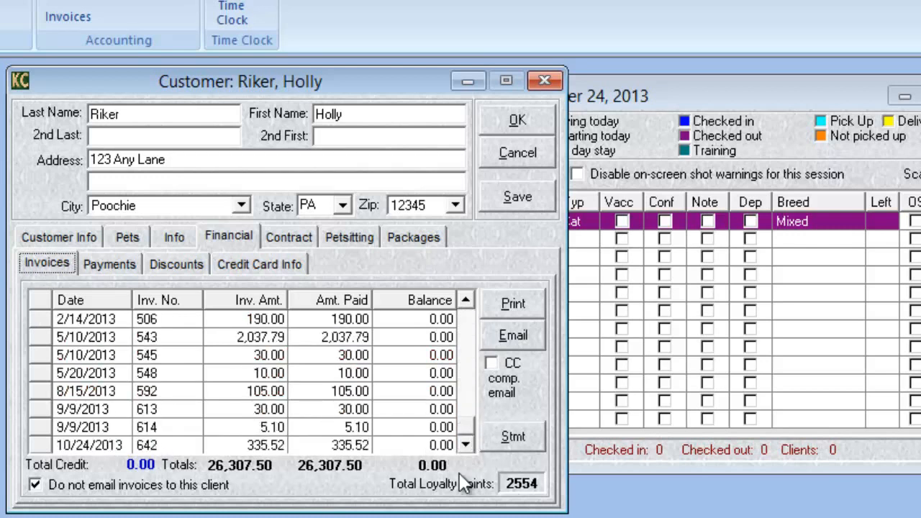
{"action": "left_click", "coordinate": [107, 445]}
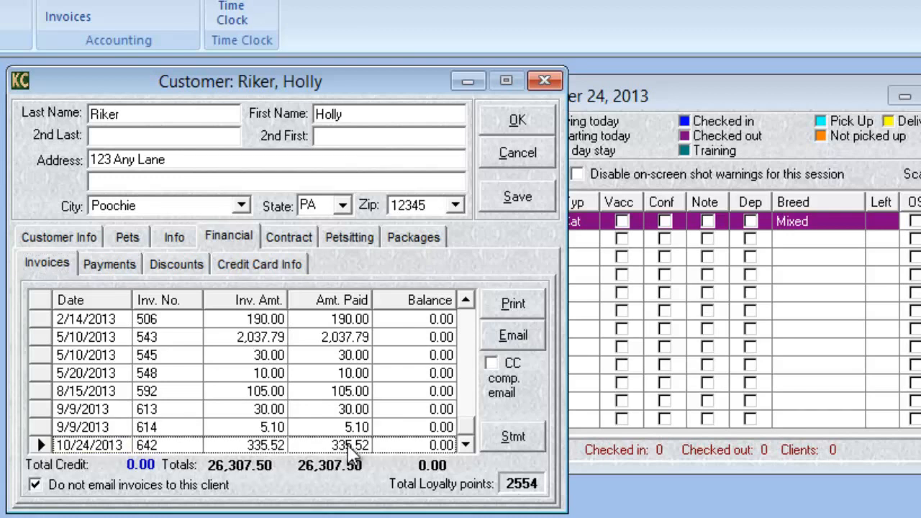
{"action": "double_click", "coordinate": [175, 440]}
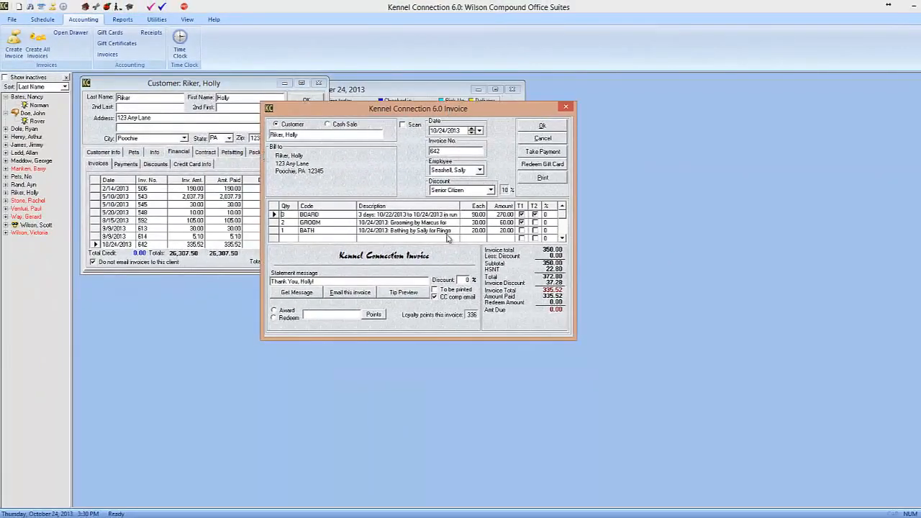
{"action": "left_click", "coordinate": [543, 138]}
{"action": "left_click", "coordinate": [491, 301]}
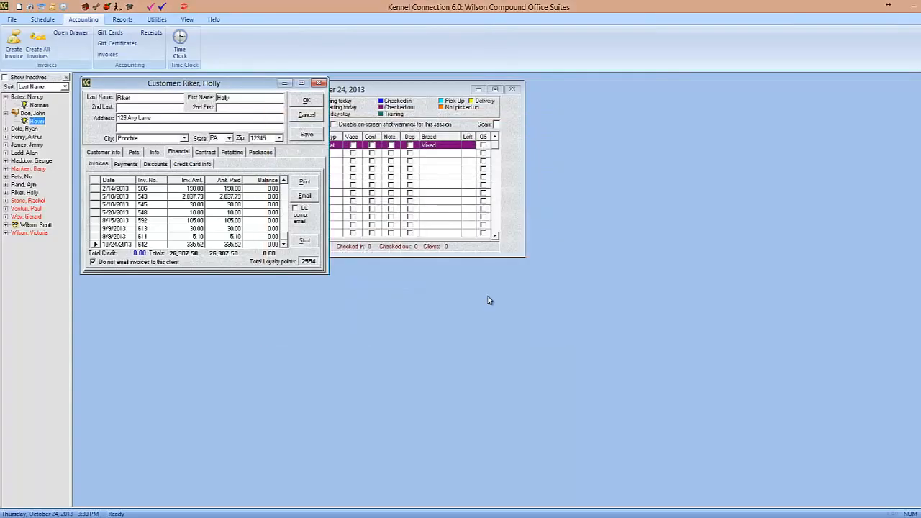
Step: Open the Master Card receipt dated 10/24/2013 from the customer's payment history, then close it without saving
{"action": "left_click", "coordinate": [129, 165]}
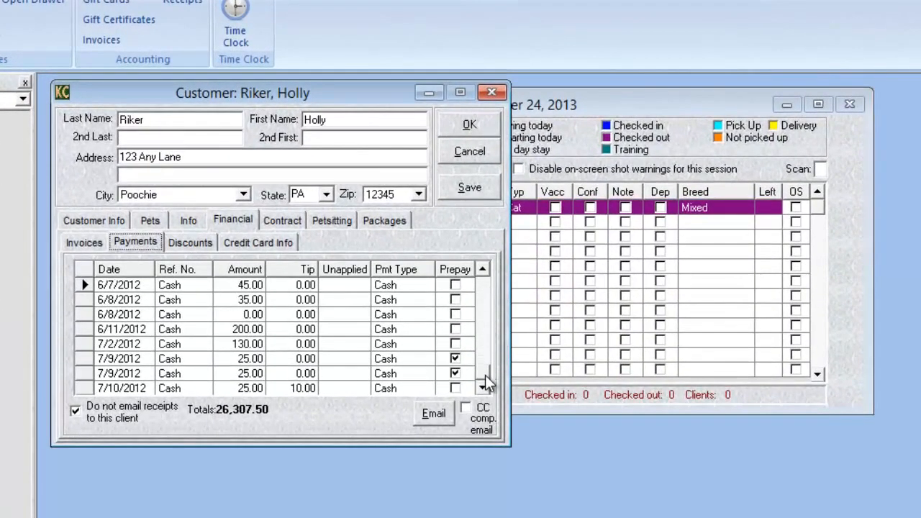
{"action": "scroll", "coordinate": [485, 375], "scroll_direction": "down", "scroll_amount": 5}
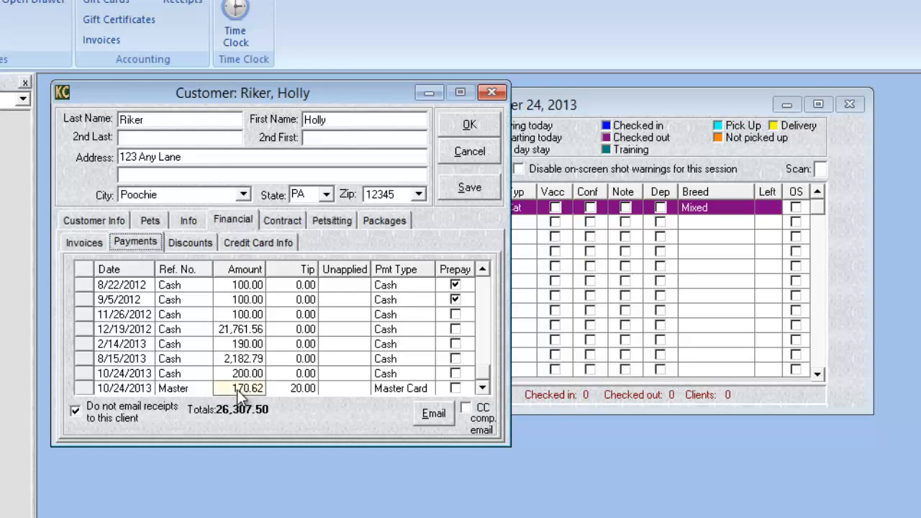
{"action": "left_click", "coordinate": [234, 389]}
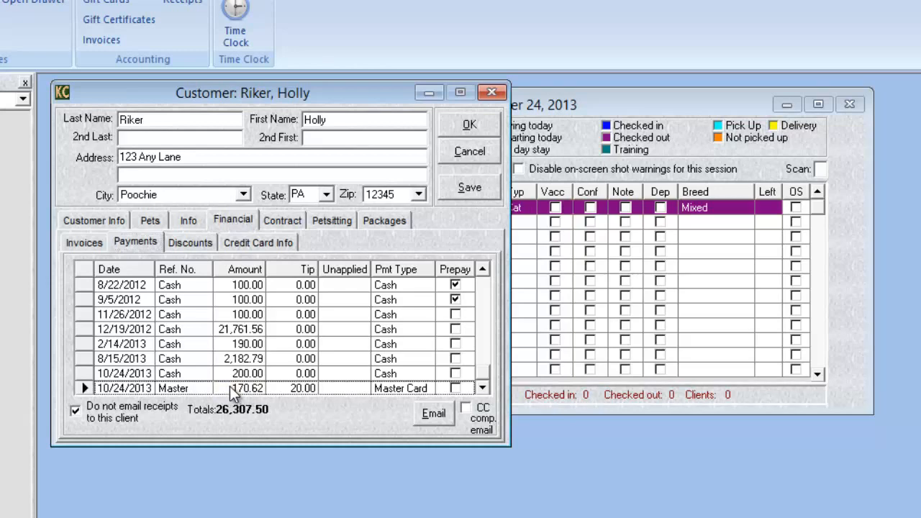
{"action": "double_click", "coordinate": [229, 385]}
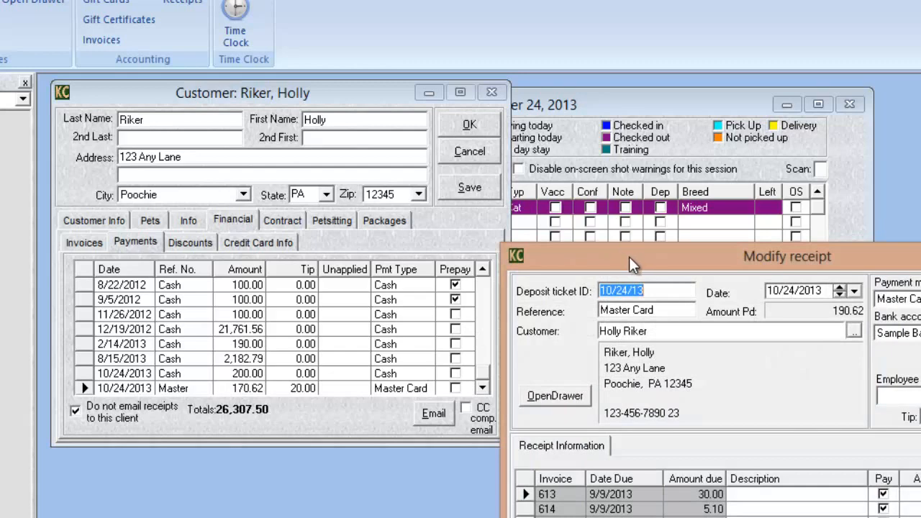
{"action": "left_click_drag", "start_coordinate": [630, 265], "coordinate": [385, 188]}
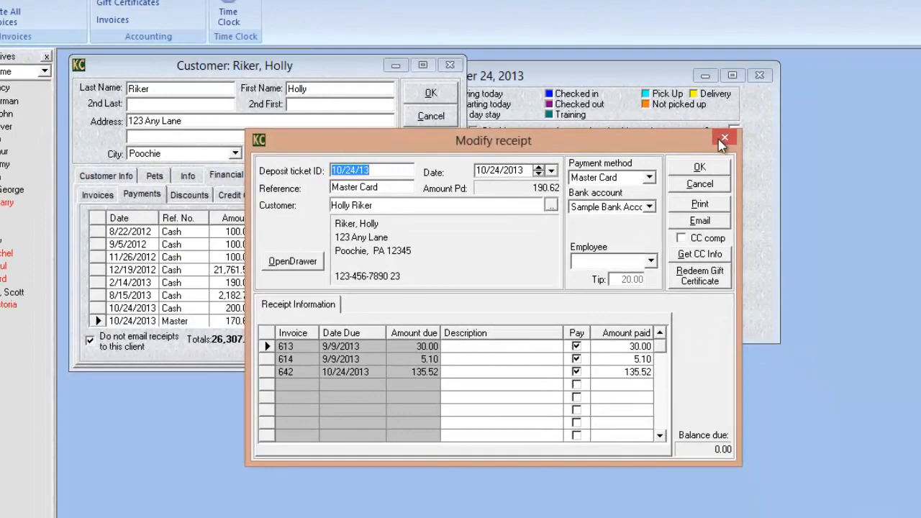
{"action": "left_click", "coordinate": [721, 142]}
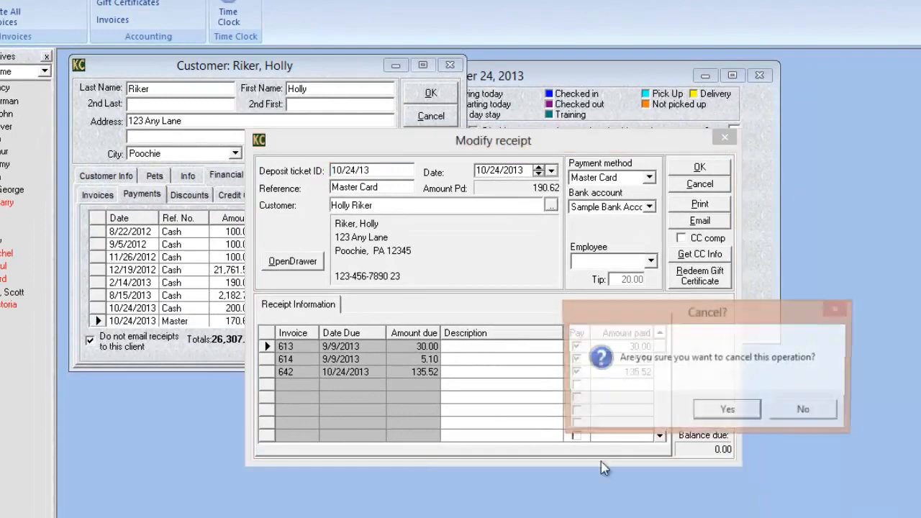
{"action": "left_click", "coordinate": [716, 410]}
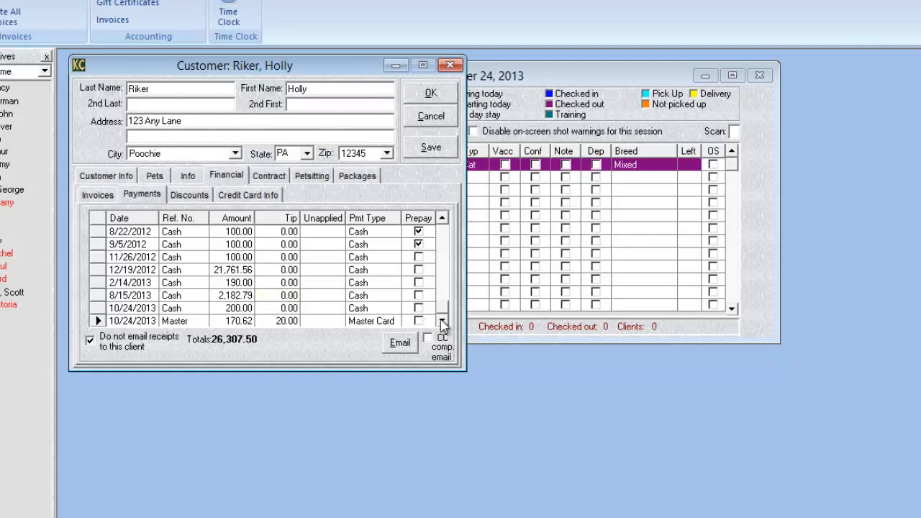
Step: Reopen the 10/24/2013 Master Card receipt and compare its amount and tip with the payment history, then cancel without saving
{"action": "double_click", "coordinate": [236, 321]}
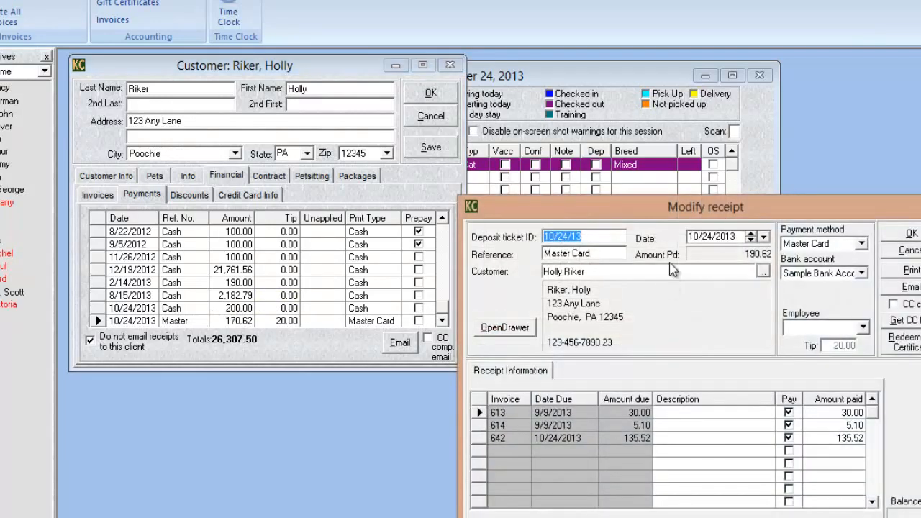
{"action": "left_click_drag", "start_coordinate": [662, 208], "coordinate": [586, 188]}
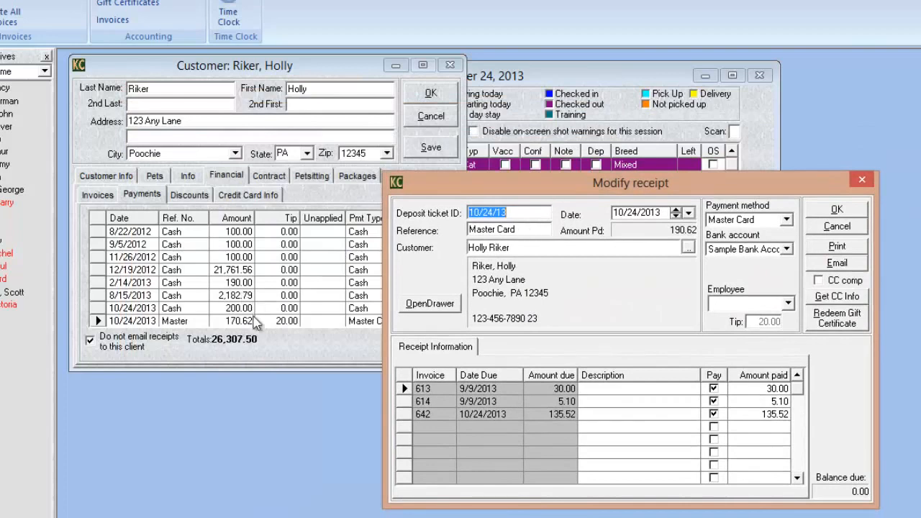
{"action": "left_click", "coordinate": [836, 226]}
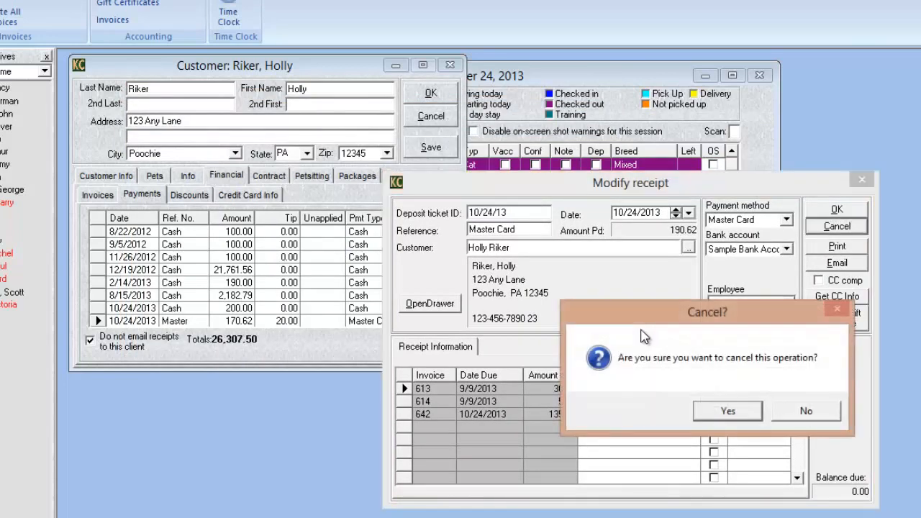
{"action": "left_click", "coordinate": [753, 412]}
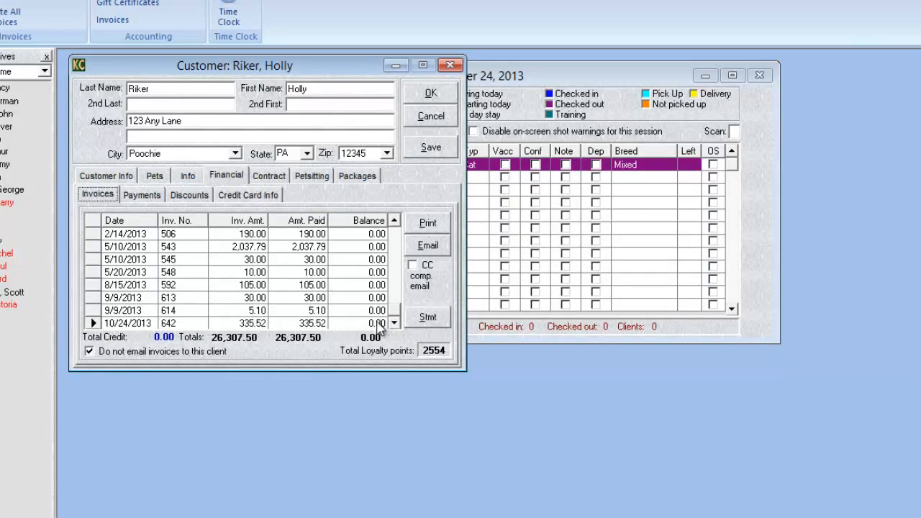
Step: Open the 10/24/2013 Master Card receipt from the customer's payments, reduce the amount paid on invoice 642 by 35.00, and save the receipt
{"action": "left_click", "coordinate": [150, 195]}
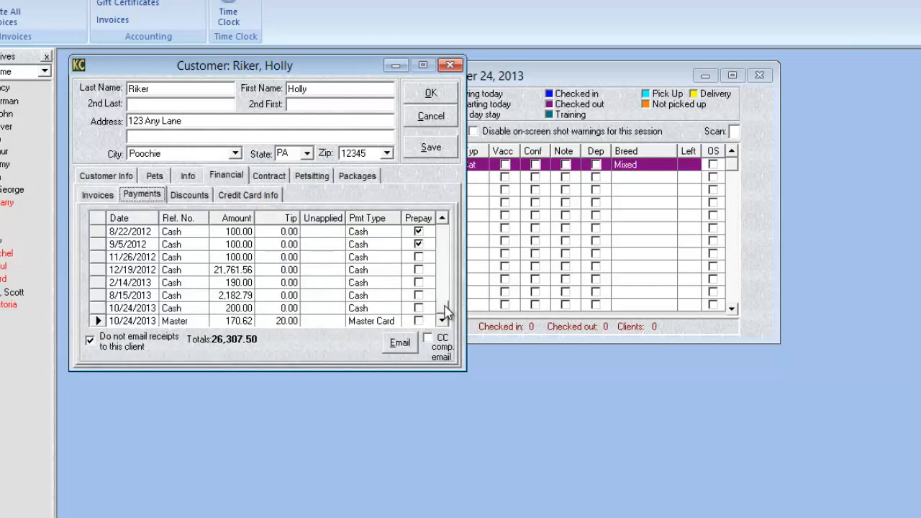
{"action": "double_click", "coordinate": [194, 321]}
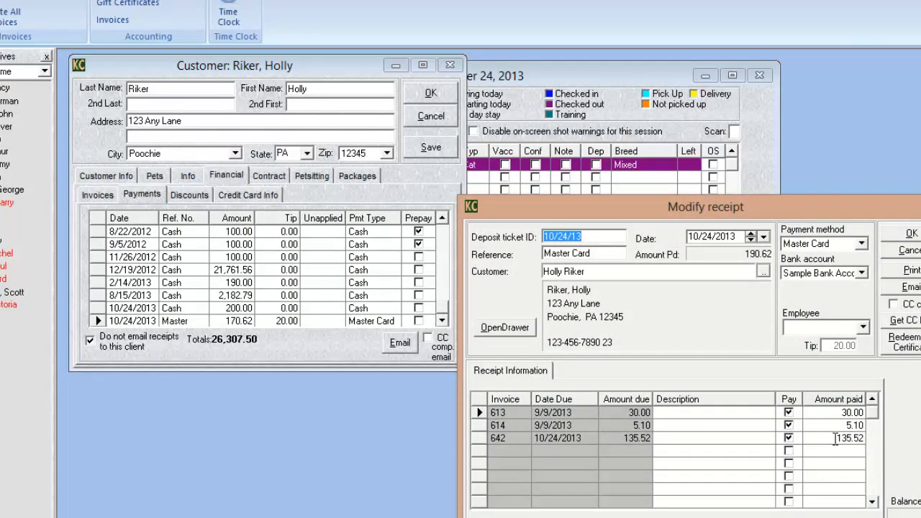
{"action": "left_click", "coordinate": [837, 439]}
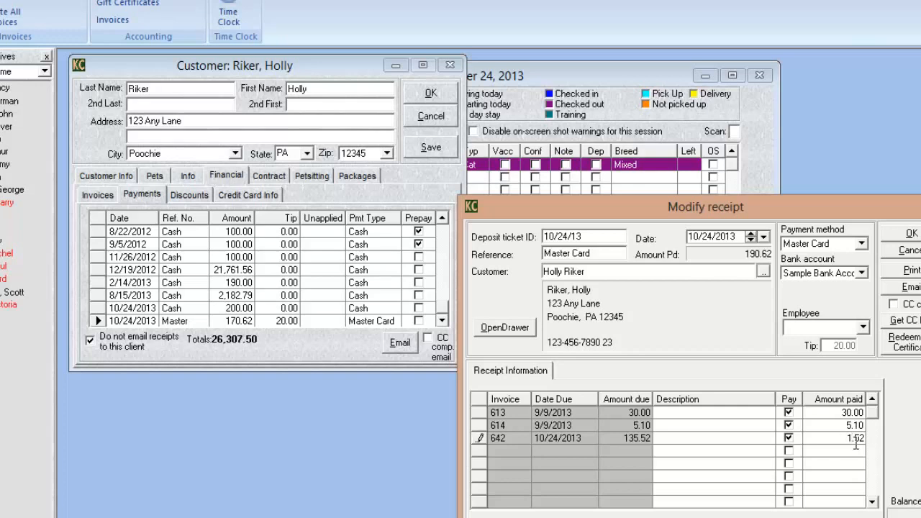
{"action": "left_click", "coordinate": [908, 233]}
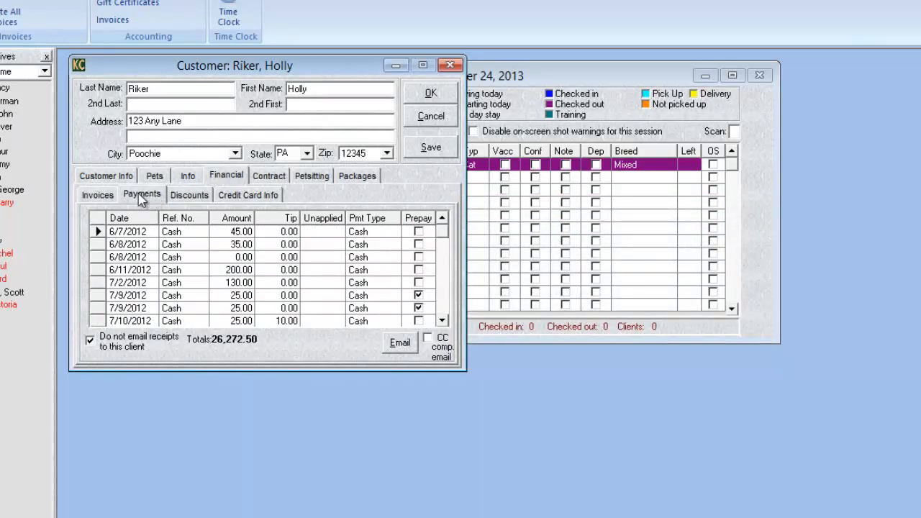
Step: Check the amount paid and the balance of invoice 642 in the customer's invoice history
{"action": "left_click", "coordinate": [98, 195]}
{"action": "left_click", "coordinate": [394, 323]}
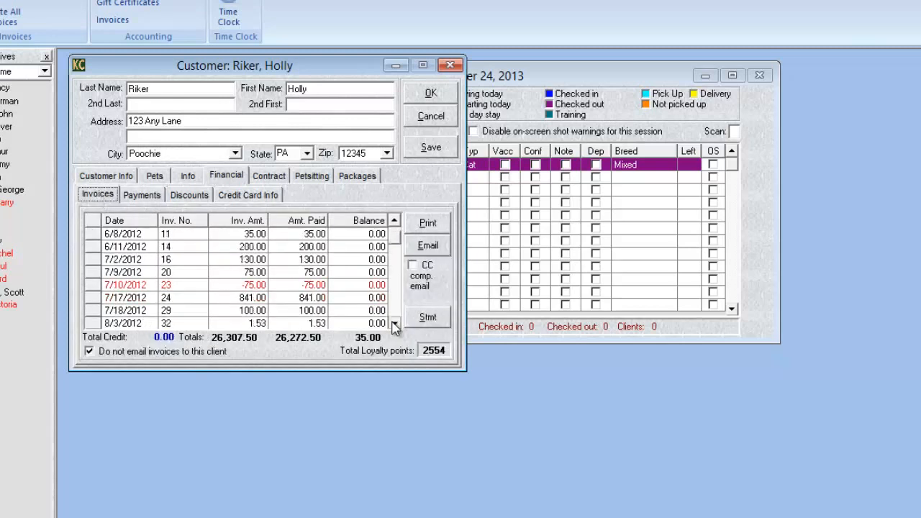
{"action": "left_click", "coordinate": [394, 323]}
{"action": "left_click", "coordinate": [394, 323]}
{"action": "left_click_drag", "start_coordinate": [394, 251], "coordinate": [399, 324]}
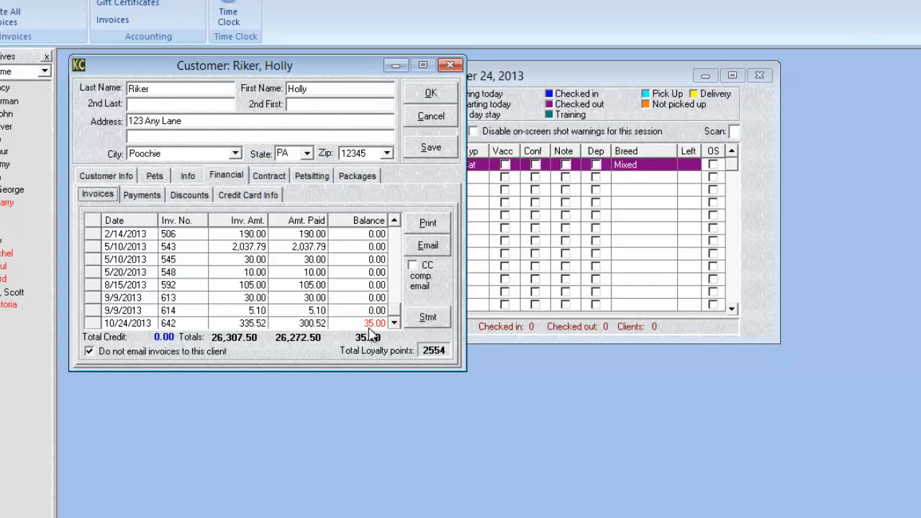
Step: Examine the do-not-email options and totals in the customer's payment and invoice histories
{"action": "left_click", "coordinate": [141, 195]}
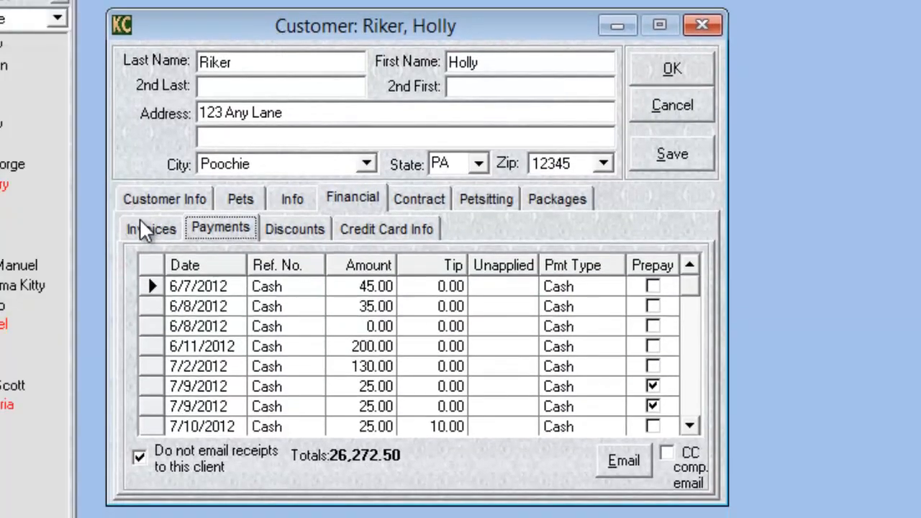
{"action": "left_click", "coordinate": [96, 197]}
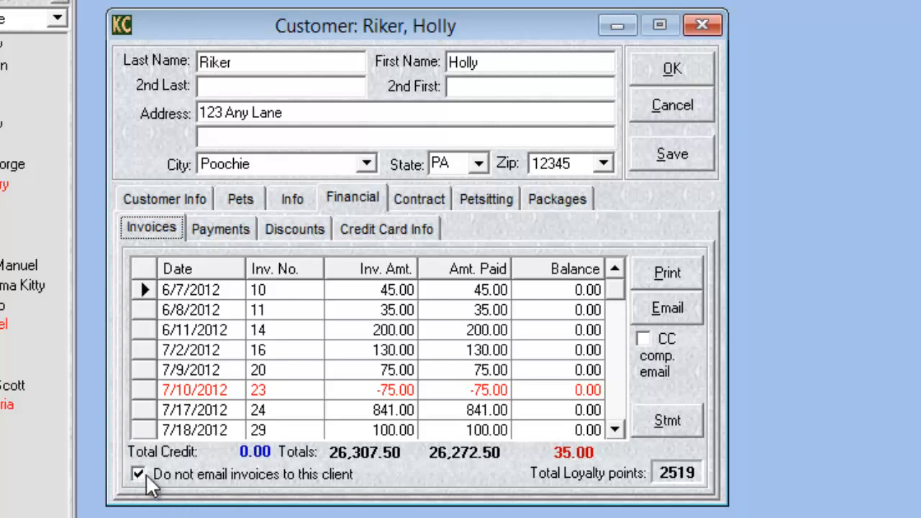
{"action": "left_click", "coordinate": [214, 230]}
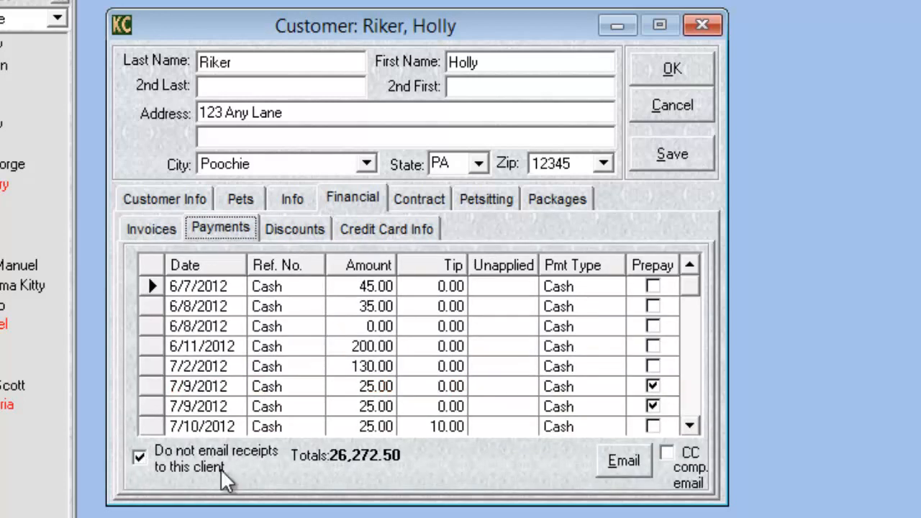
{"action": "left_click", "coordinate": [156, 228]}
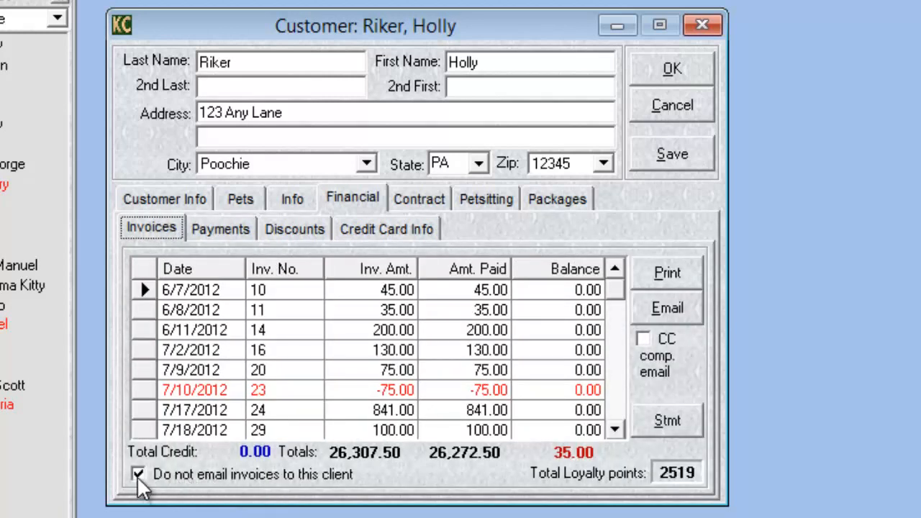
Step: Try to email invoice 29 dated 7/18/2012 to the customer
{"action": "left_click", "coordinate": [355, 430]}
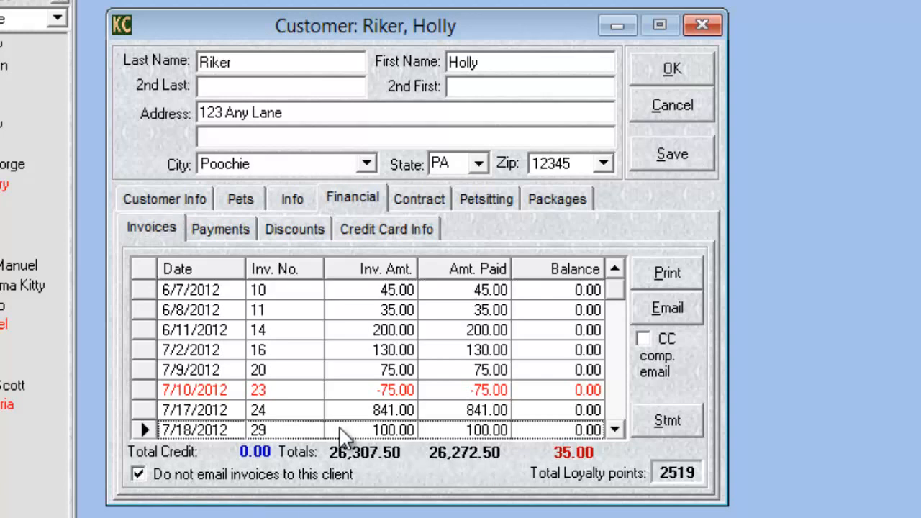
{"action": "left_click", "coordinate": [669, 310]}
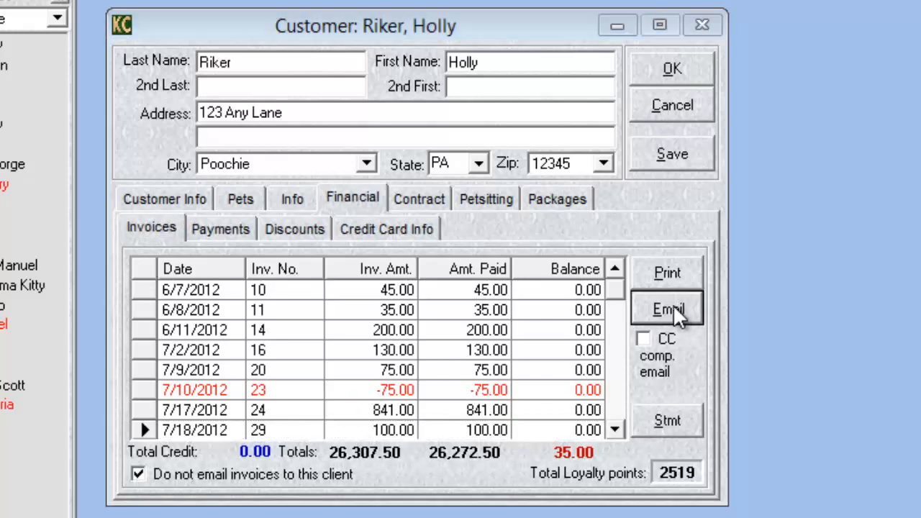
{"action": "left_click_drag", "start_coordinate": [920, 400], "coordinate": [914, 235]}
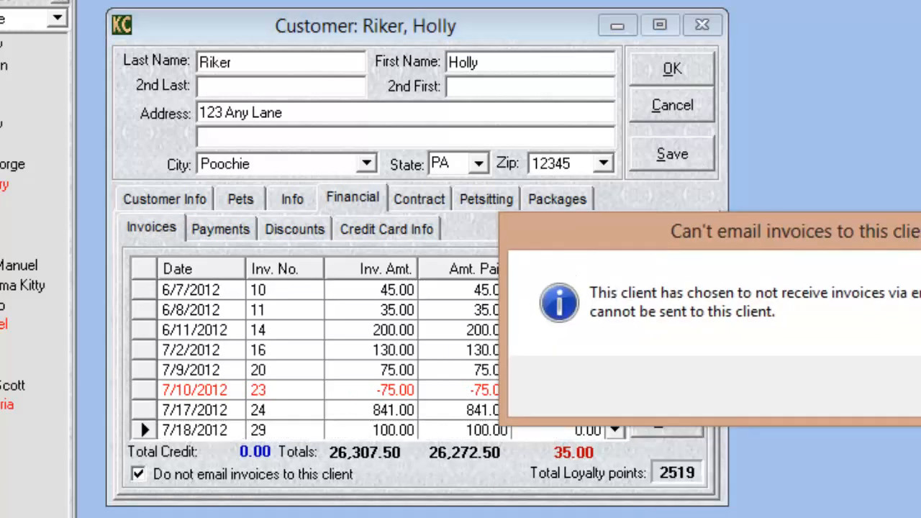
{"action": "key", "text": "Return"}
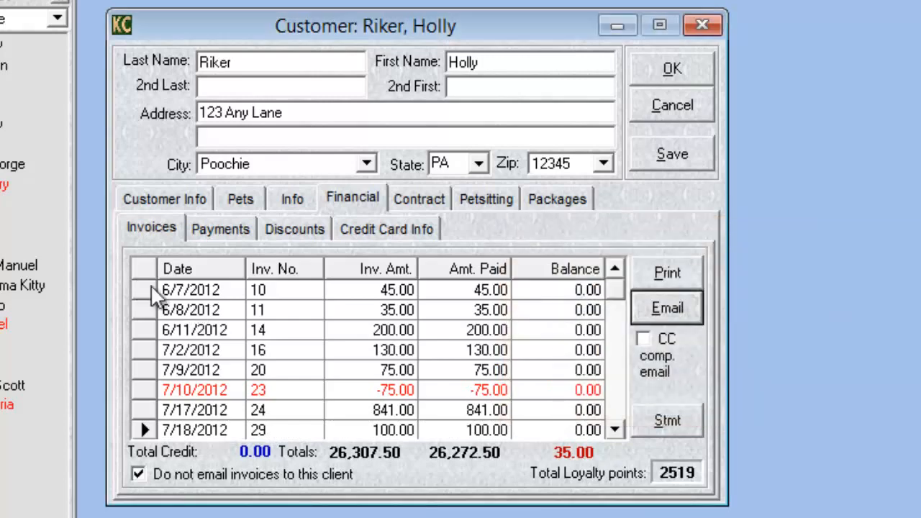
Step: Turn off the option that blocks emailing invoices to this client, compare the invoice and payment histories, and close the customer record
{"action": "left_click", "coordinate": [138, 475]}
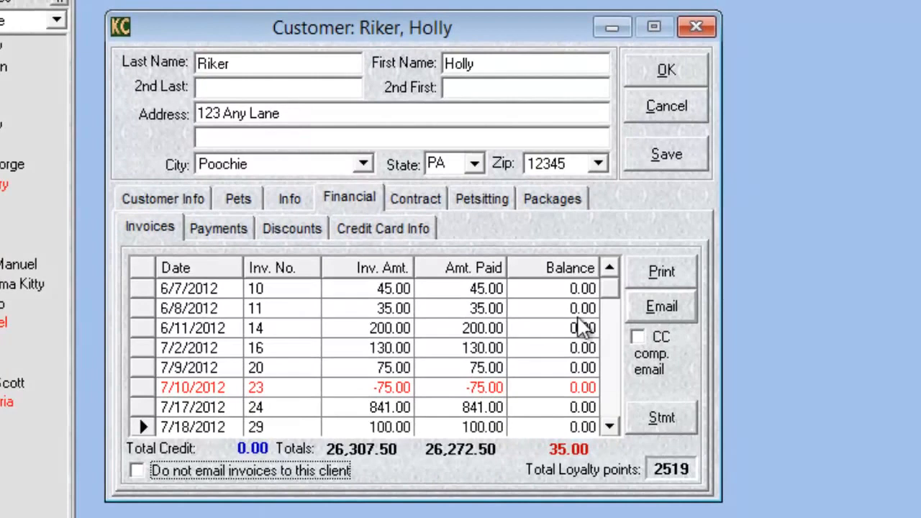
{"action": "left_click", "coordinate": [363, 387]}
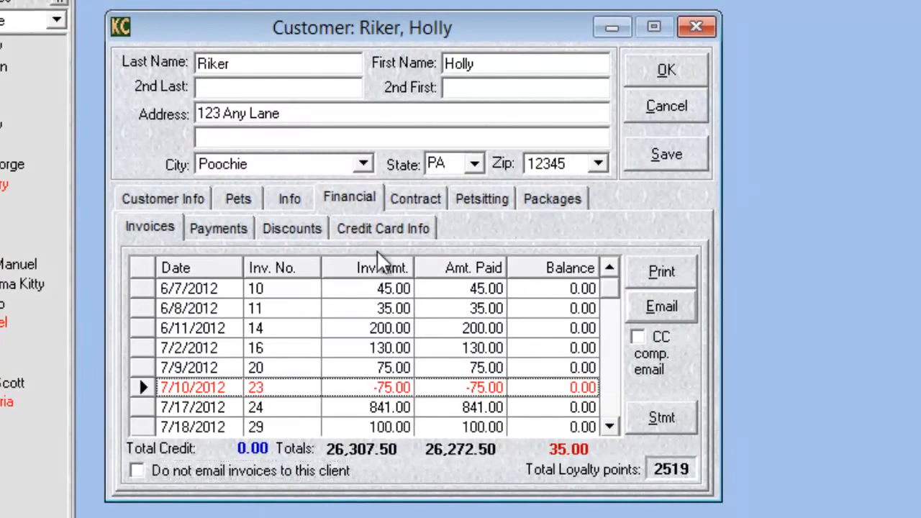
{"action": "left_click", "coordinate": [225, 232]}
{"action": "left_click", "coordinate": [150, 230]}
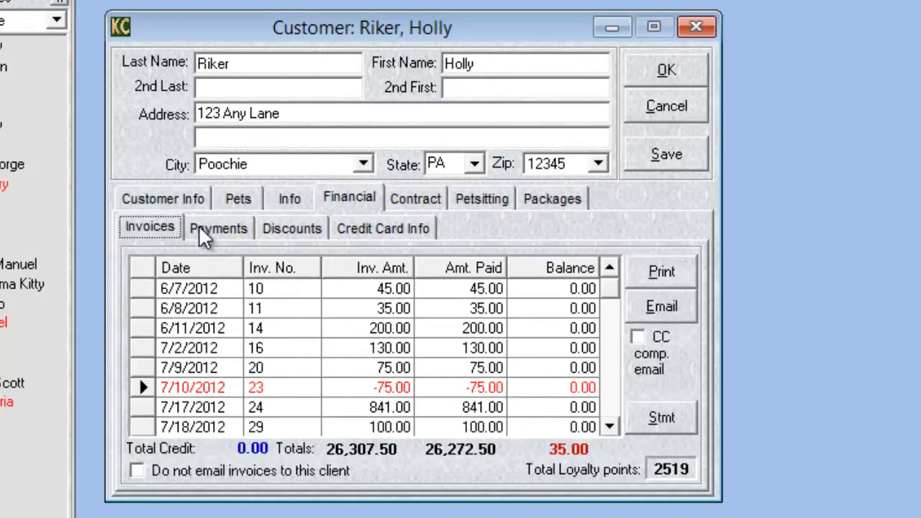
{"action": "left_click", "coordinate": [202, 230]}
{"action": "left_click", "coordinate": [145, 229]}
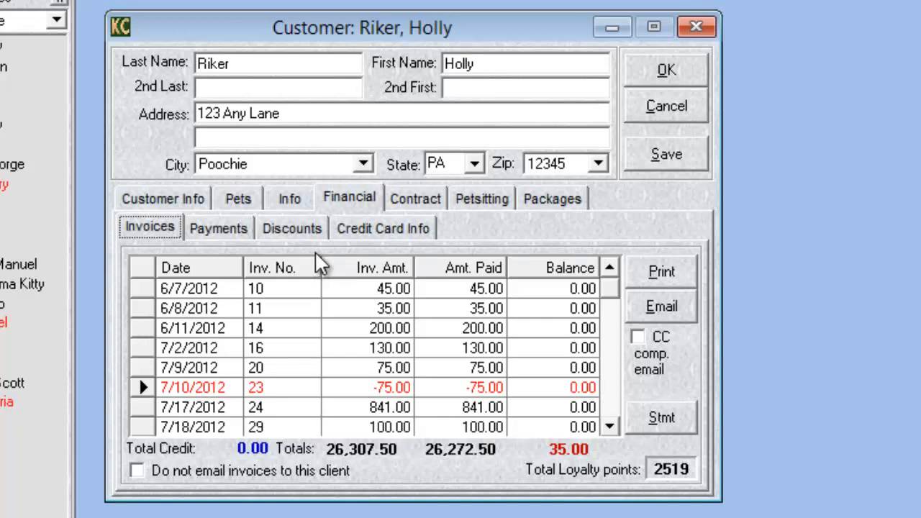
{"action": "left_click", "coordinate": [703, 25]}
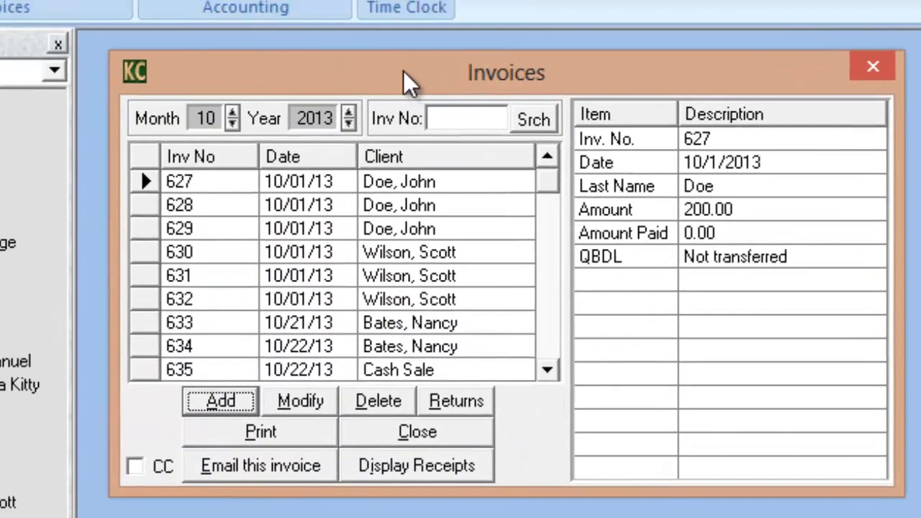
Step: View the details of invoices 631, 633, 634 and 638 in the October 2013 invoice list
{"action": "left_click", "coordinate": [405, 280]}
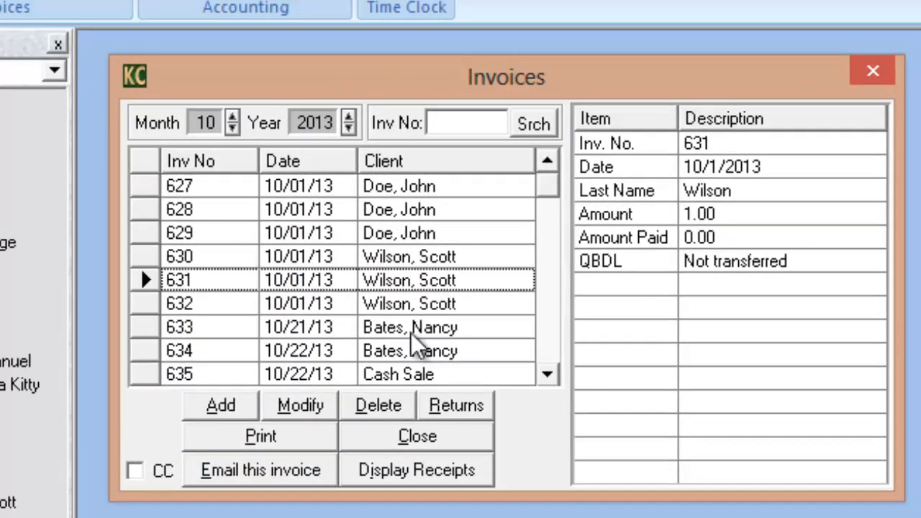
{"action": "left_click", "coordinate": [410, 327]}
{"action": "left_click", "coordinate": [548, 375]}
{"action": "left_click", "coordinate": [548, 374]}
{"action": "left_click", "coordinate": [548, 375]}
{"action": "left_click", "coordinate": [548, 375]}
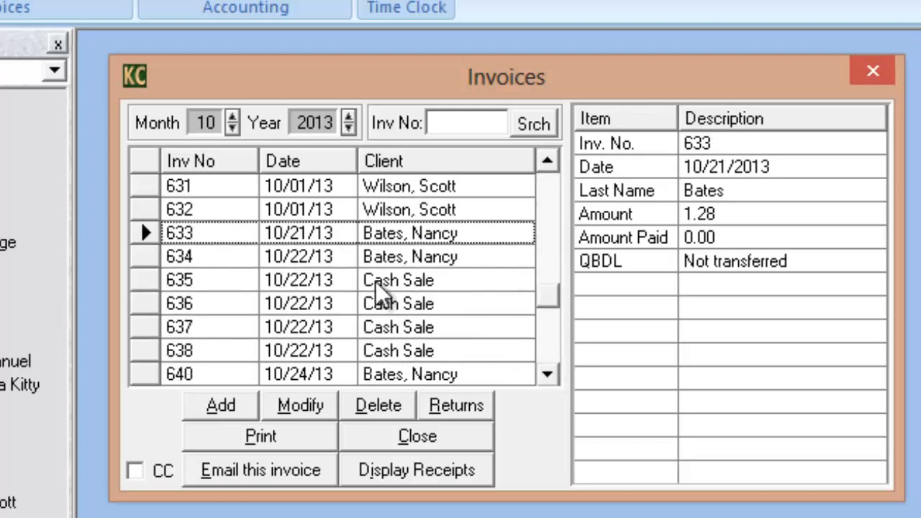
{"action": "left_click", "coordinate": [389, 253]}
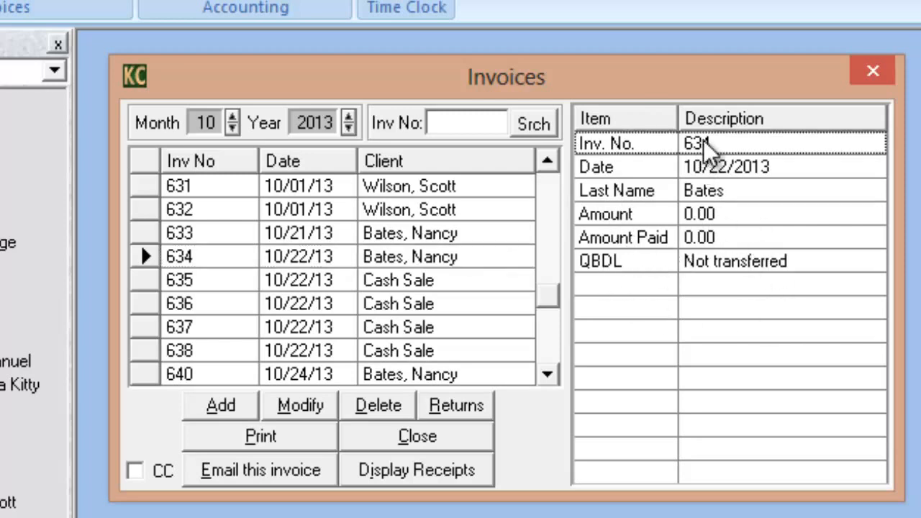
{"action": "left_click", "coordinate": [398, 351]}
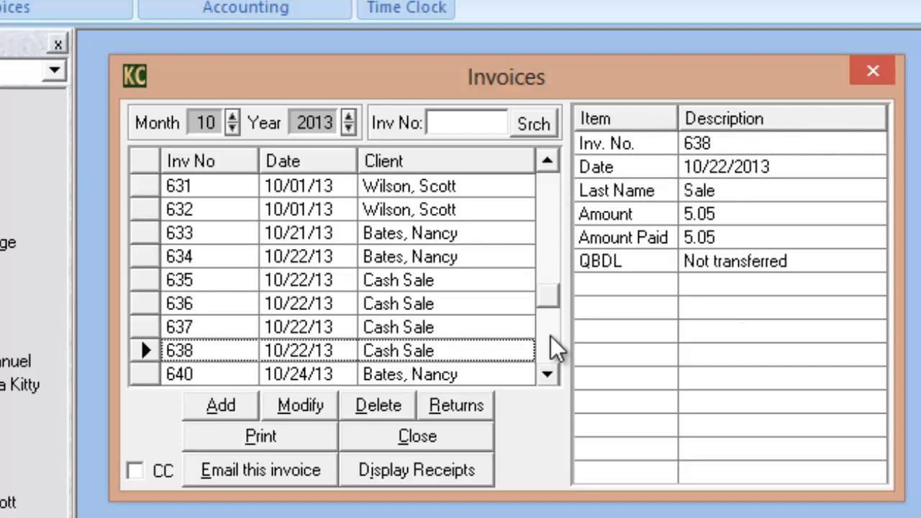
Step: Browse through the October 2013 invoices to the last one and view the details of invoices 642 and 635
{"action": "scroll", "coordinate": [504, 352], "scroll_direction": "down", "scroll_amount": 1}
{"action": "left_click", "coordinate": [443, 353]}
{"action": "left_click_drag", "start_coordinate": [553, 358], "coordinate": [548, 196]}
{"action": "left_click", "coordinate": [439, 285]}
{"action": "left_click", "coordinate": [445, 334]}
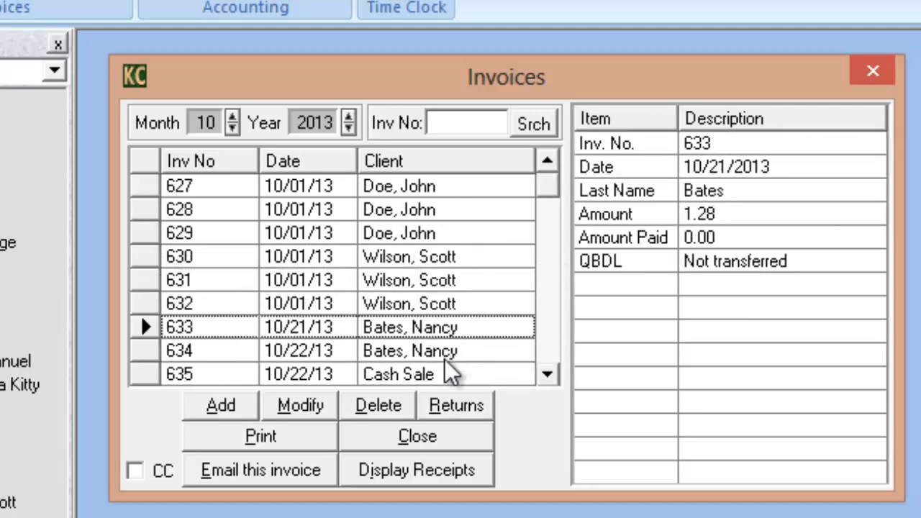
{"action": "scroll", "coordinate": [445, 359], "scroll_direction": "down", "scroll_amount": 7}
{"action": "scroll", "coordinate": [445, 359], "scroll_direction": "down", "scroll_amount": 1}
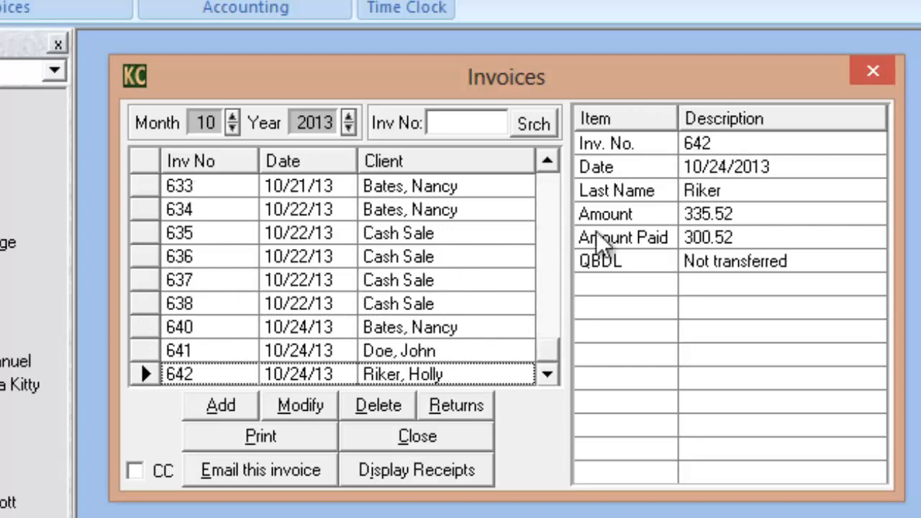
{"action": "left_click", "coordinate": [364, 243]}
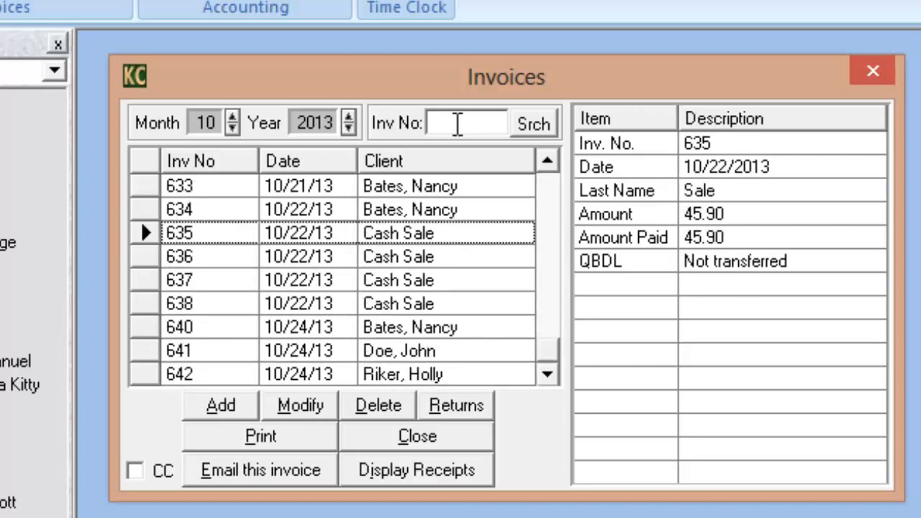
Step: Search the invoices for invoice number 600
{"action": "left_click", "coordinate": [457, 124]}
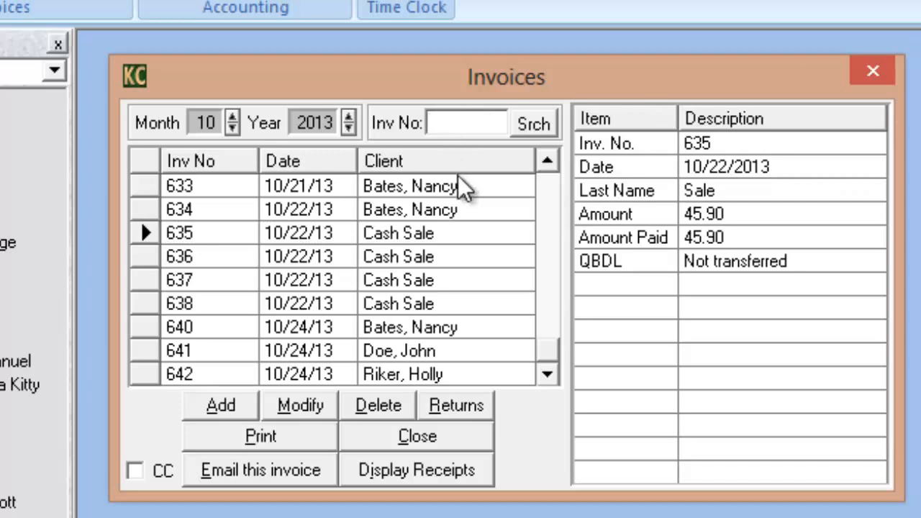
{"action": "type", "text": "600"}
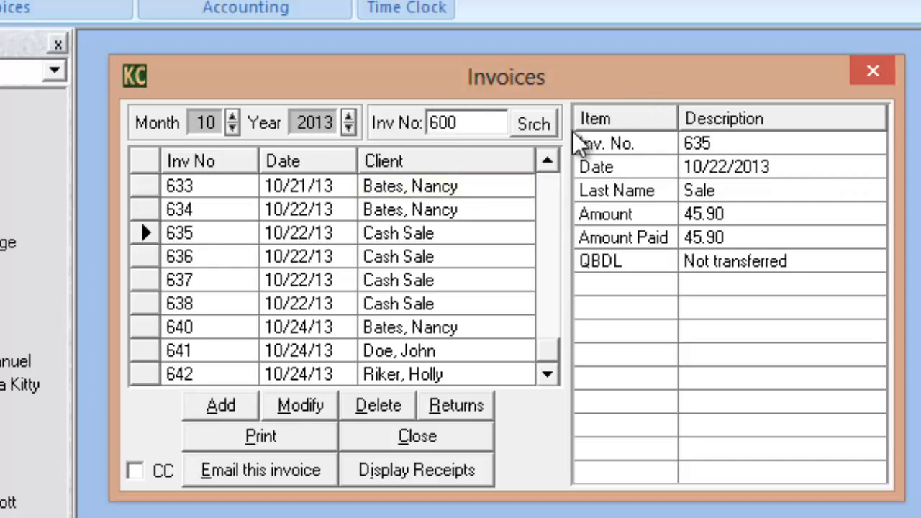
{"action": "left_click", "coordinate": [532, 126]}
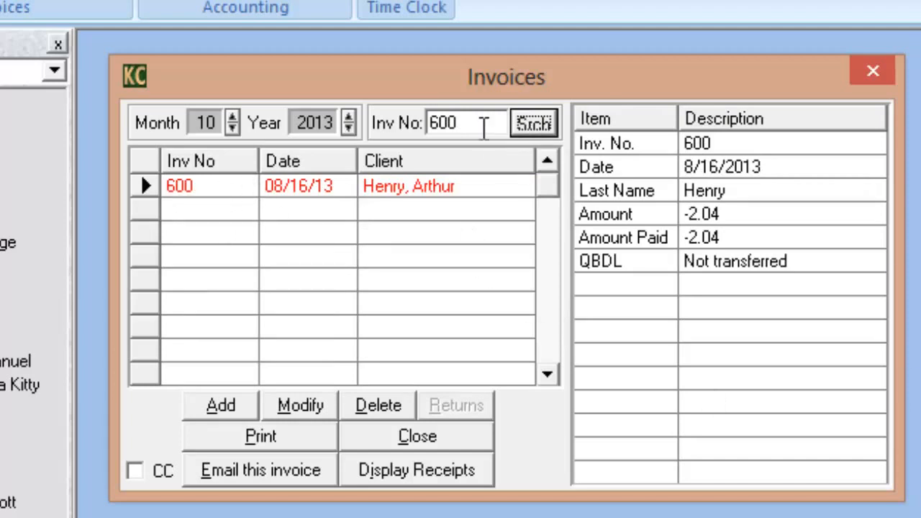
Step: Switch to the receipts list and search it for invoice number 600
{"action": "left_click", "coordinate": [418, 470]}
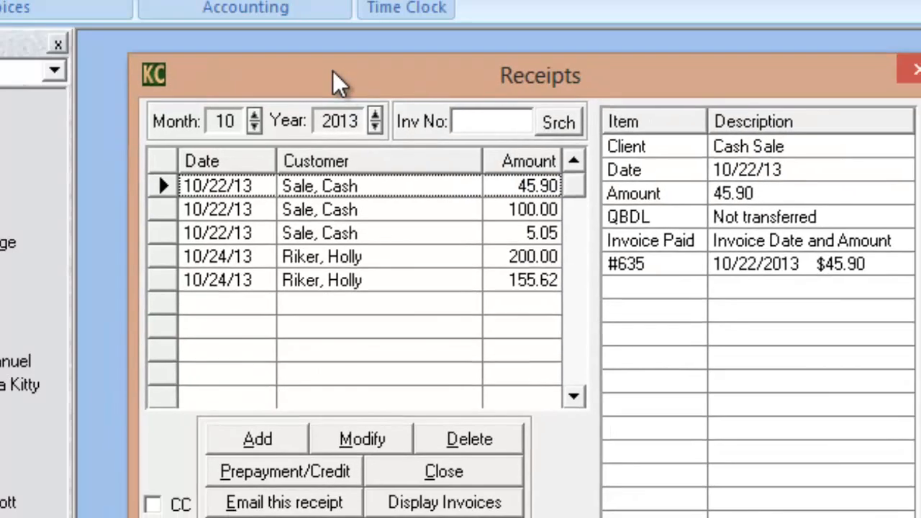
{"action": "left_click_drag", "start_coordinate": [333, 70], "coordinate": [313, 65]}
{"action": "left_click", "coordinate": [459, 121]}
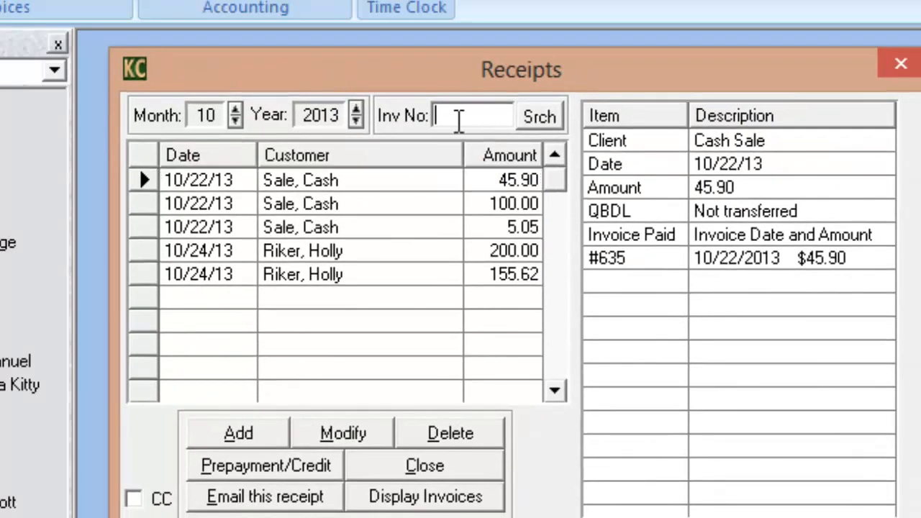
{"action": "type", "text": "6000"}
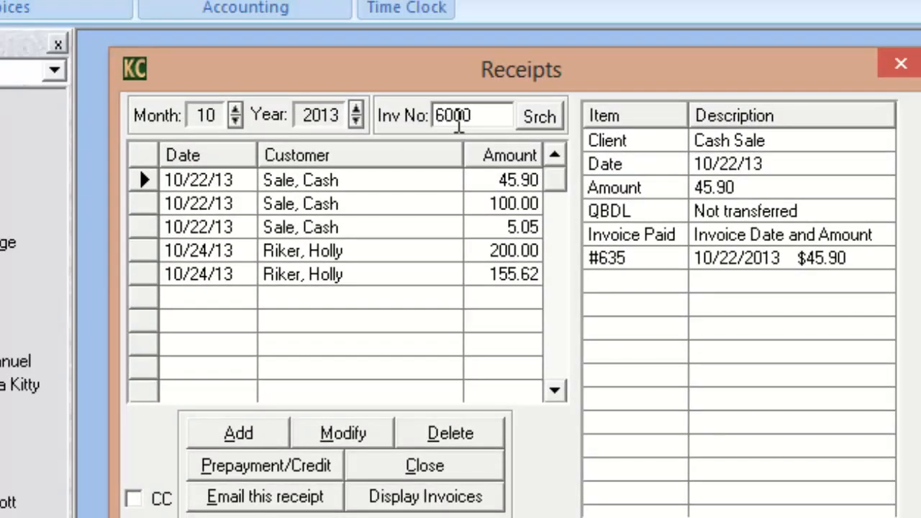
{"action": "left_click", "coordinate": [532, 113]}
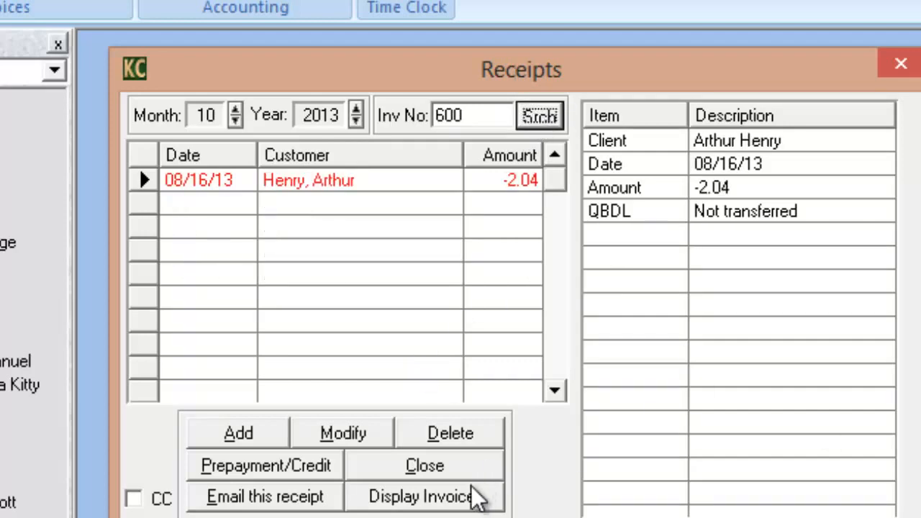
Step: Return to the October 2013 invoice list and view the details of invoice 628
{"action": "left_click", "coordinate": [427, 497]}
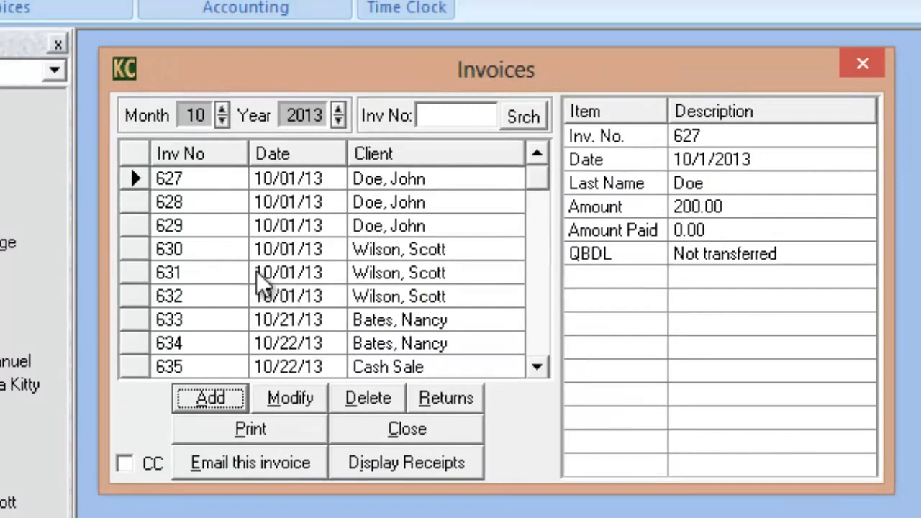
{"action": "left_click", "coordinate": [279, 203]}
{"action": "double_click", "coordinate": [279, 202]}
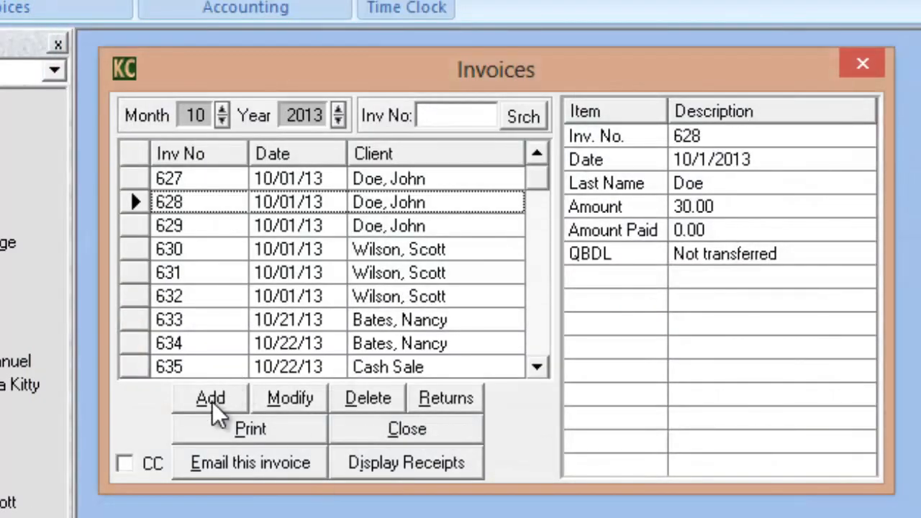
{"action": "left_click", "coordinate": [378, 404]}
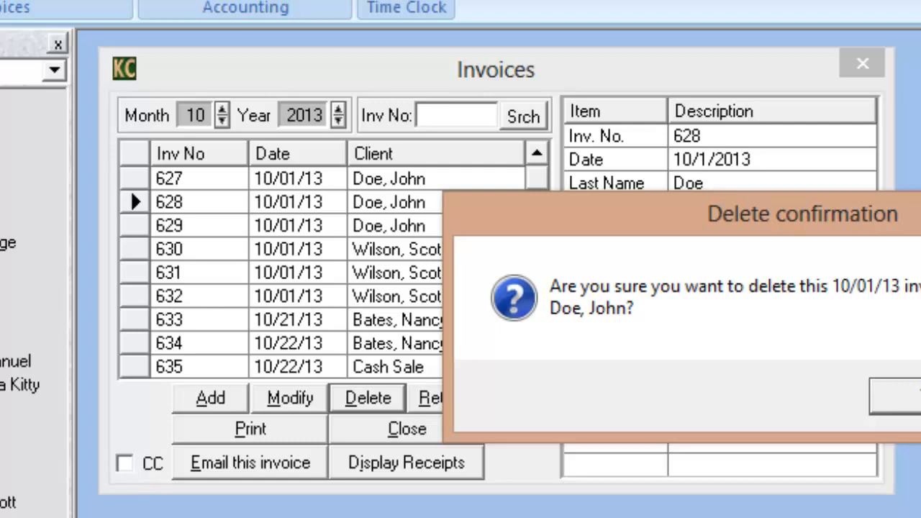
{"action": "left_click", "coordinate": [920, 397]}
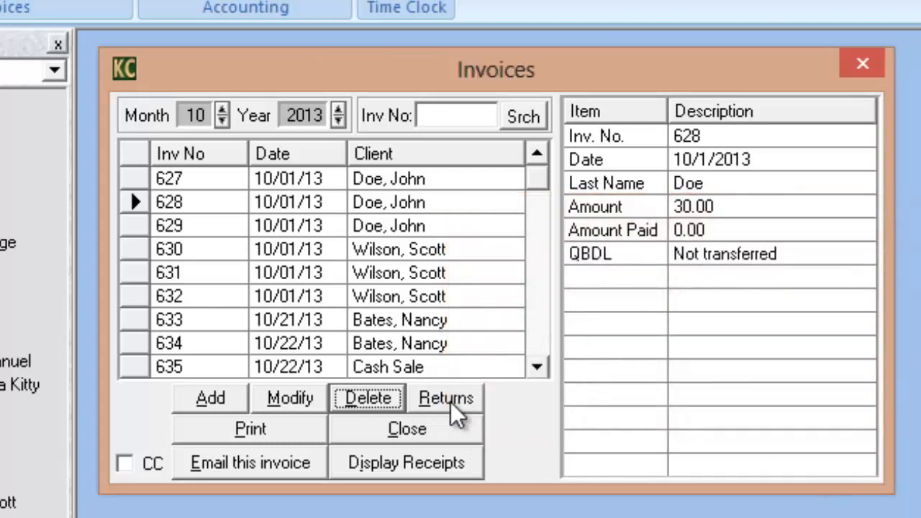
{"action": "left_click", "coordinate": [122, 463]}
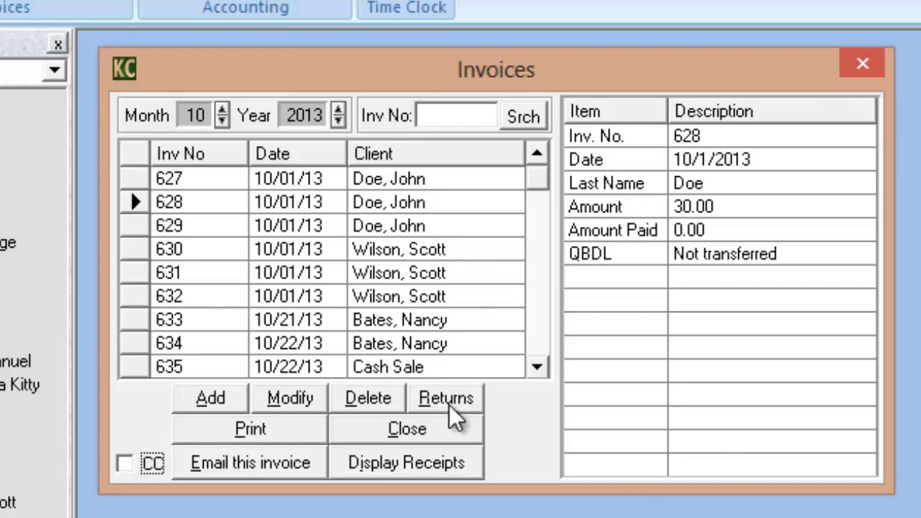
Step: Find invoice 642 at the end of the October 2013 list and start a return for it
{"action": "left_click", "coordinate": [294, 275]}
{"action": "left_click", "coordinate": [315, 337]}
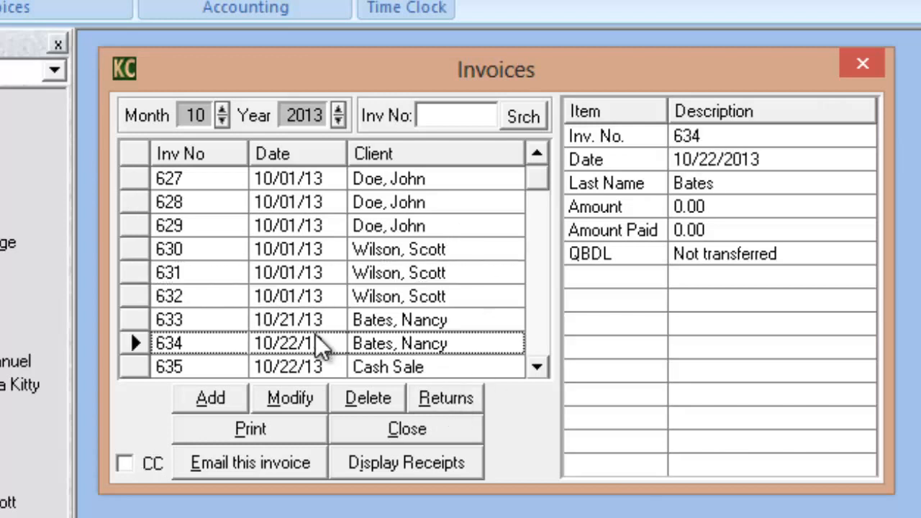
{"action": "scroll", "coordinate": [288, 266], "scroll_direction": "down", "scroll_amount": 2}
{"action": "left_click", "coordinate": [288, 271]}
{"action": "left_click", "coordinate": [315, 341]}
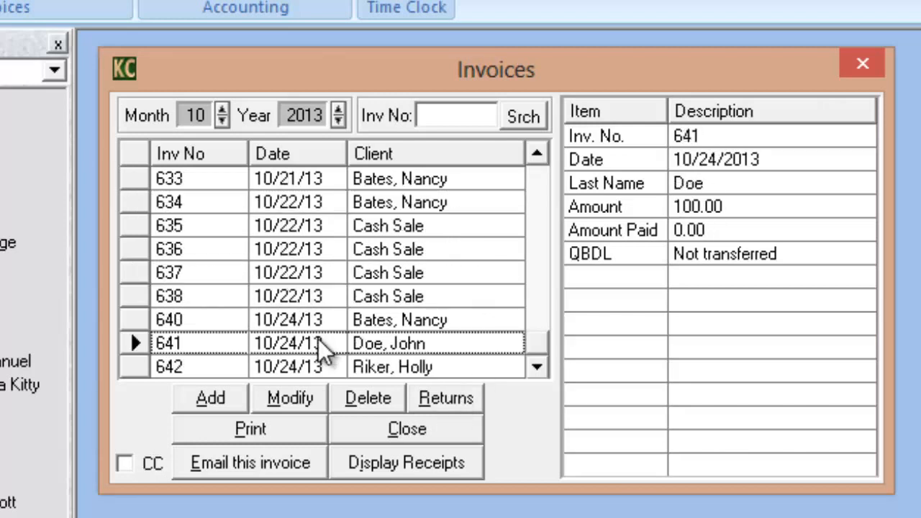
{"action": "left_click", "coordinate": [331, 365]}
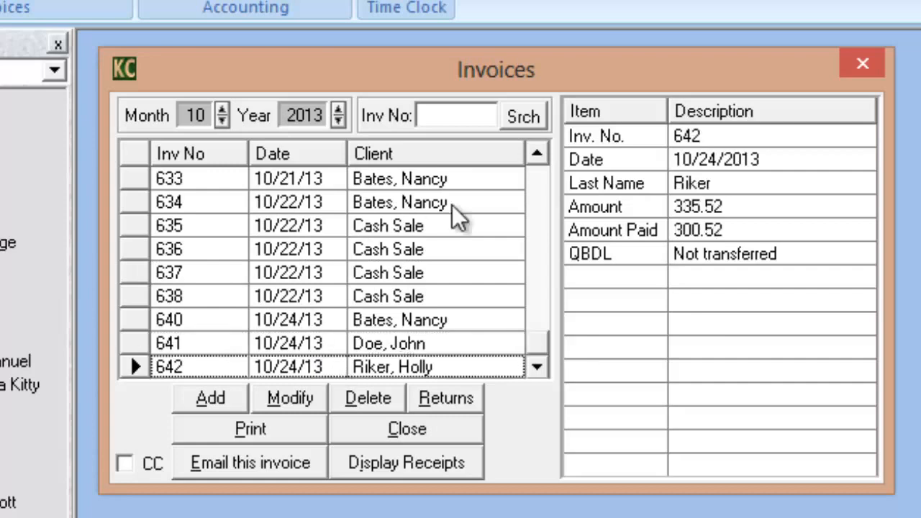
{"action": "left_click", "coordinate": [461, 400]}
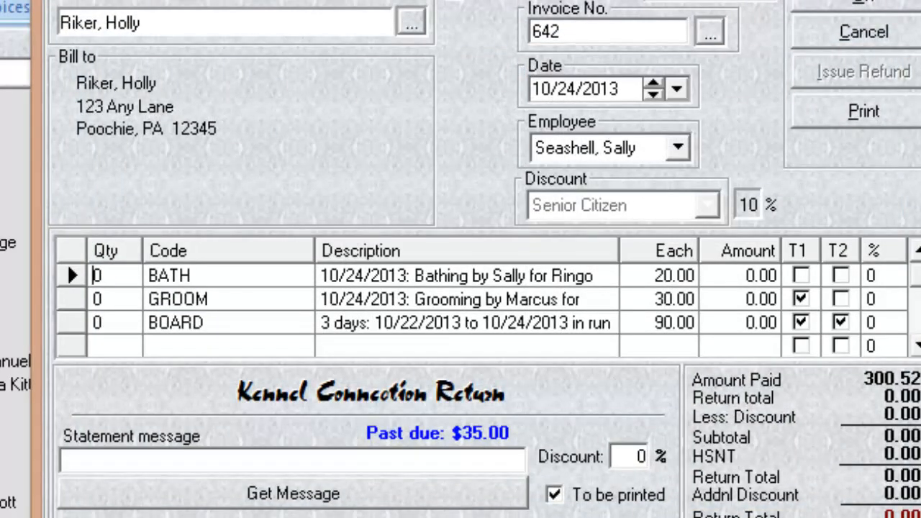
{"action": "left_click_drag", "start_coordinate": [339, 0], "coordinate": [391, 70]}
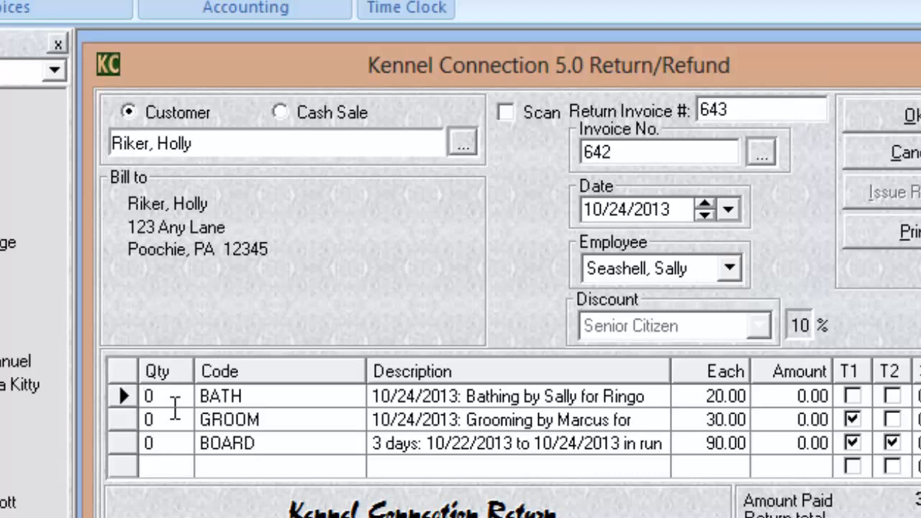
Step: Set the return quantity of the BOARD line to 1
{"action": "left_click_drag", "start_coordinate": [167, 401], "coordinate": [132, 391]}
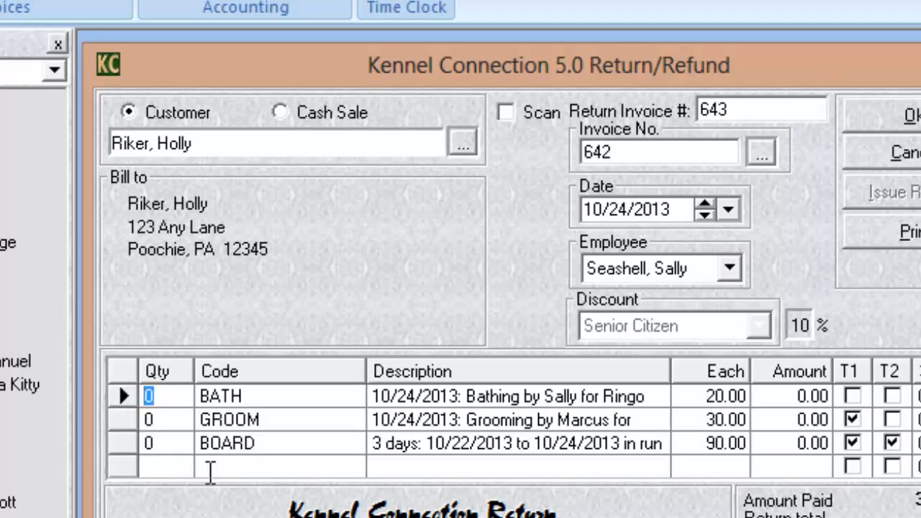
{"action": "left_click", "coordinate": [173, 443]}
{"action": "left_click_drag", "start_coordinate": [139, 437], "coordinate": [134, 439]}
{"action": "type", "text": "1"}
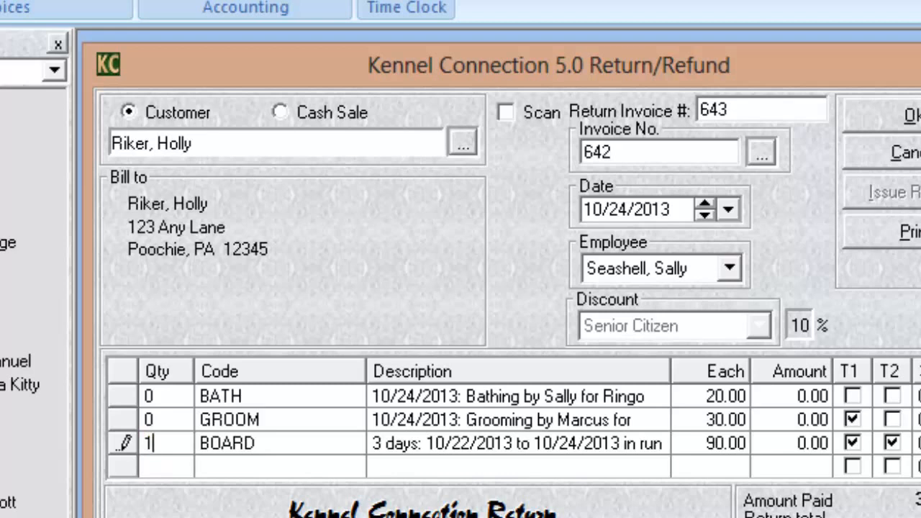
{"action": "key", "text": "Tab"}
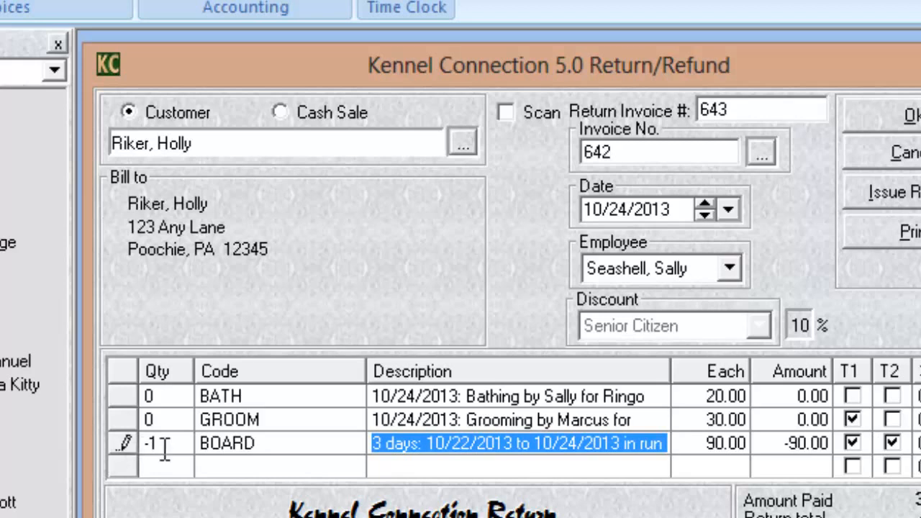
Step: Try to set the unit price of the returned BOARD line to 100
{"action": "left_click", "coordinate": [701, 445]}
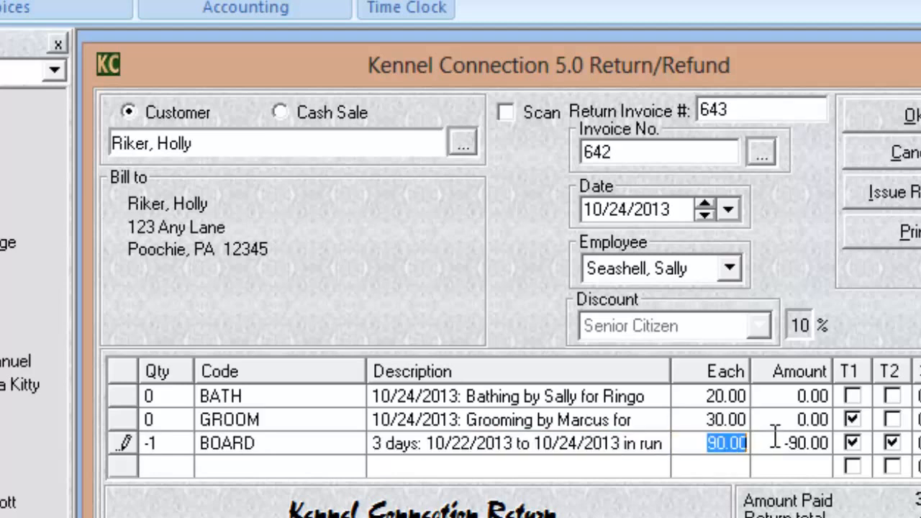
{"action": "type", "text": "100"}
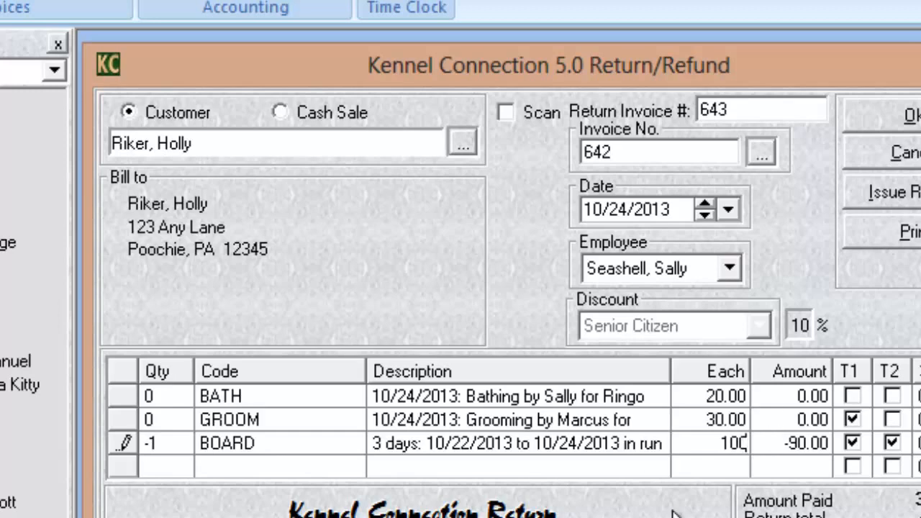
{"action": "left_click", "coordinate": [686, 465]}
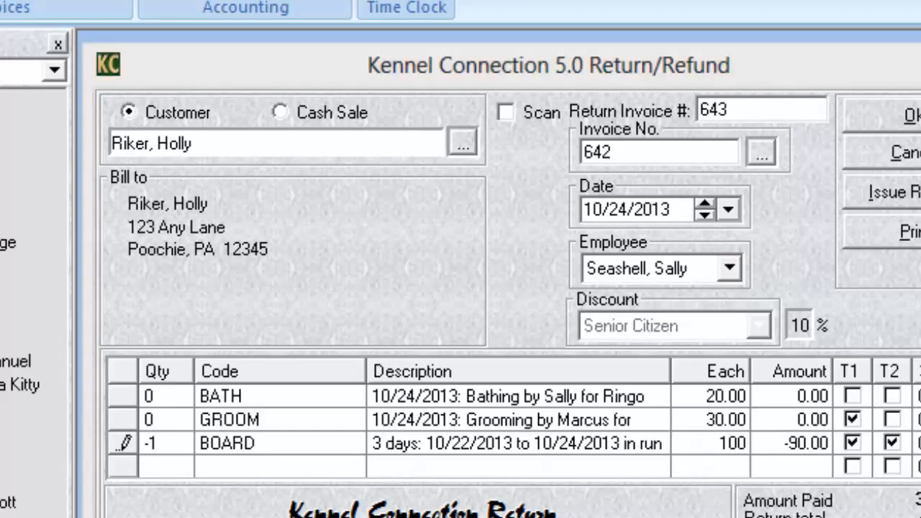
{"action": "key", "text": "Return"}
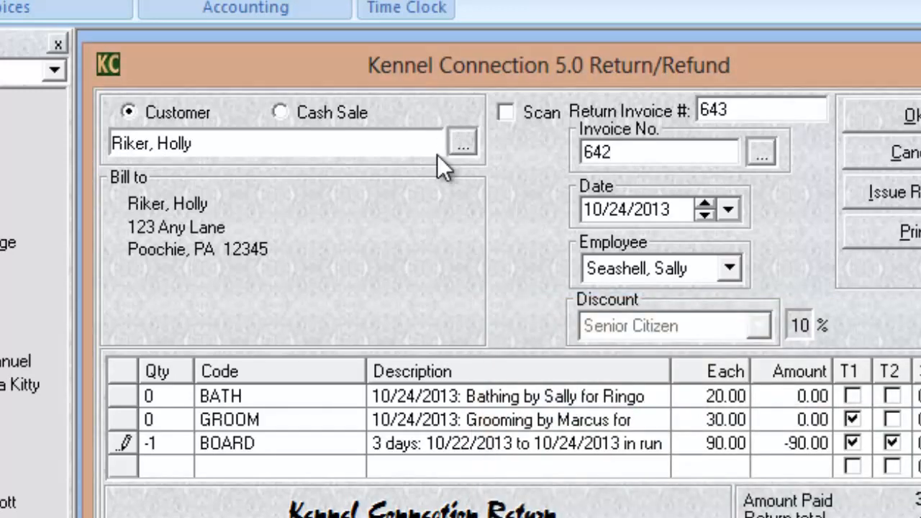
Step: Set the unit price of the returned BOARD line to 45
{"action": "left_click_drag", "start_coordinate": [700, 437], "coordinate": [775, 438]}
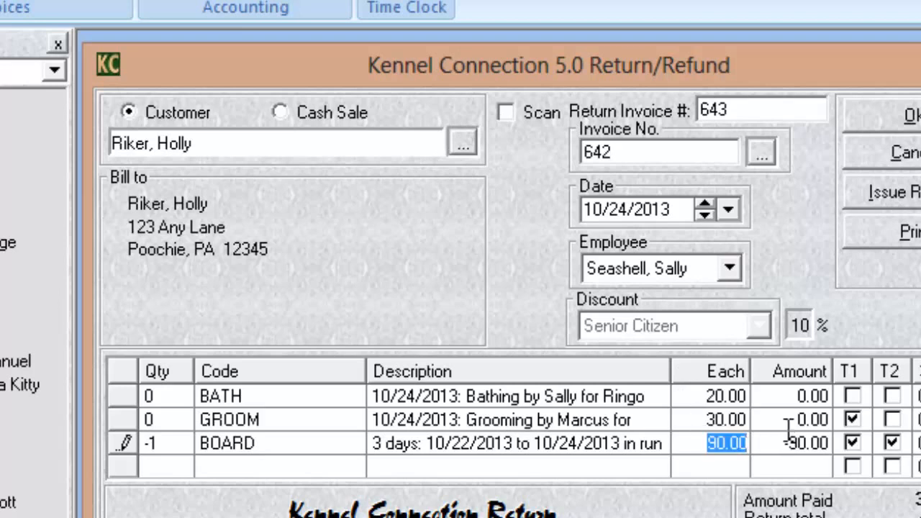
{"action": "type", "text": "45"}
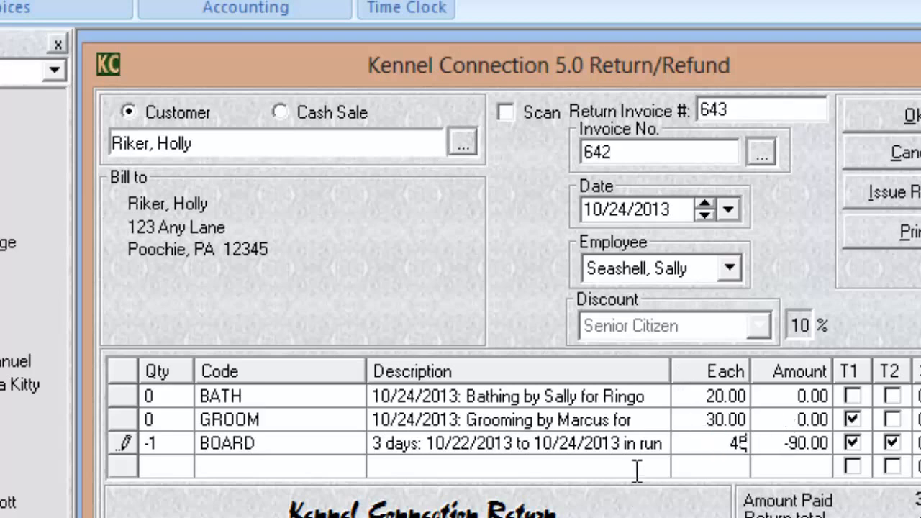
{"action": "left_click", "coordinate": [372, 466]}
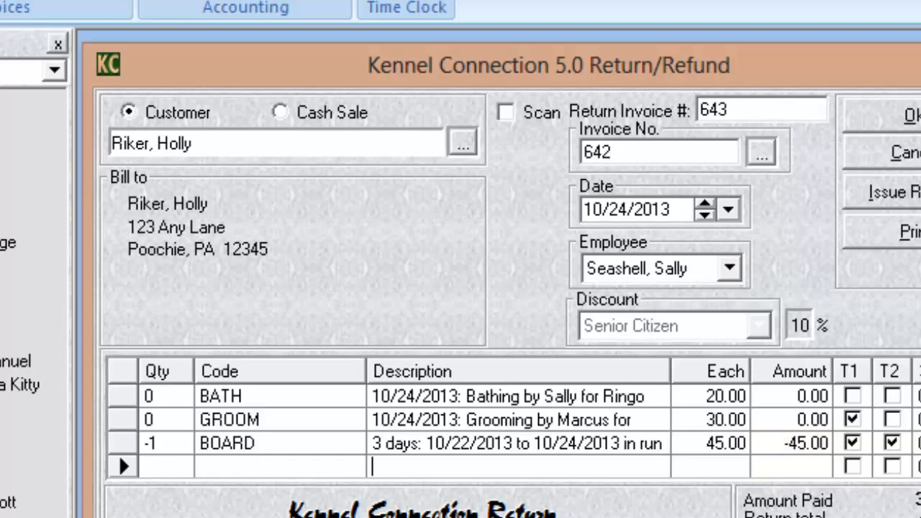
Step: Issue a cash refund for the return against invoice 642 and save the return
{"action": "left_click", "coordinate": [908, 192]}
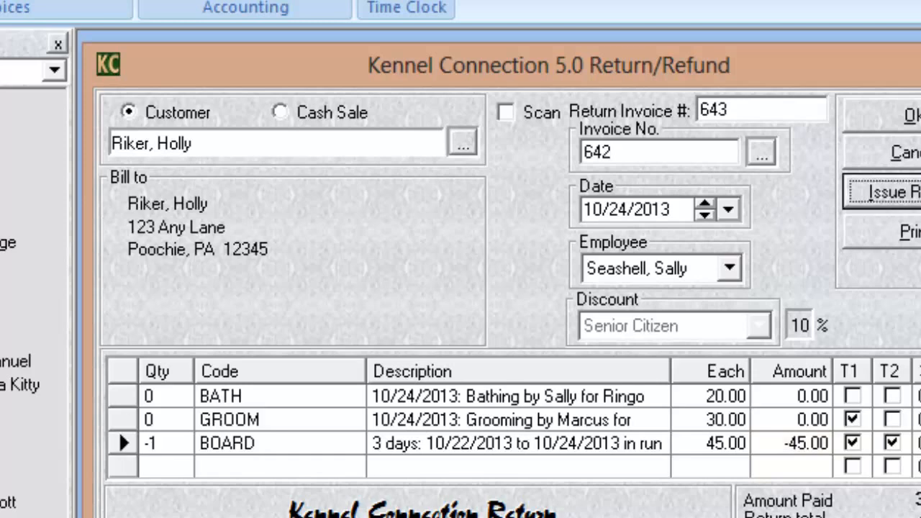
{"action": "left_click_drag", "start_coordinate": [920, 314], "coordinate": [715, 121]}
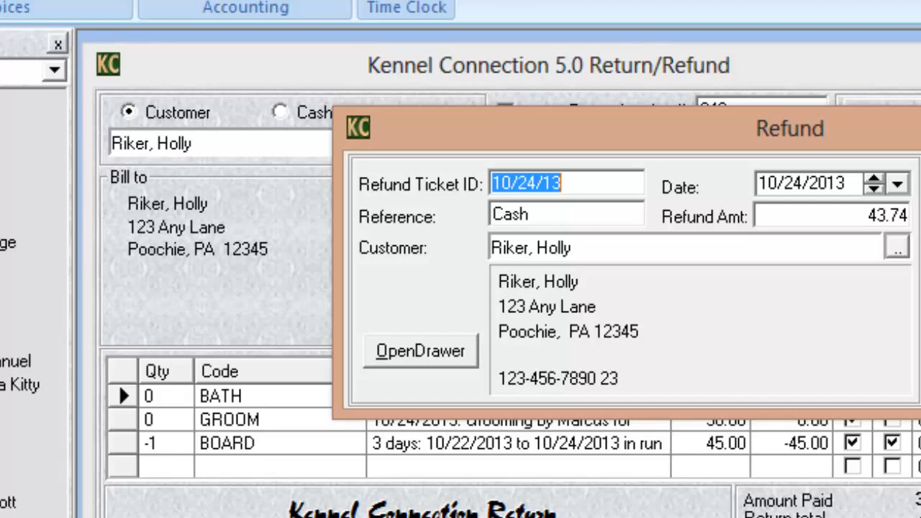
{"action": "left_click", "coordinate": [920, 180]}
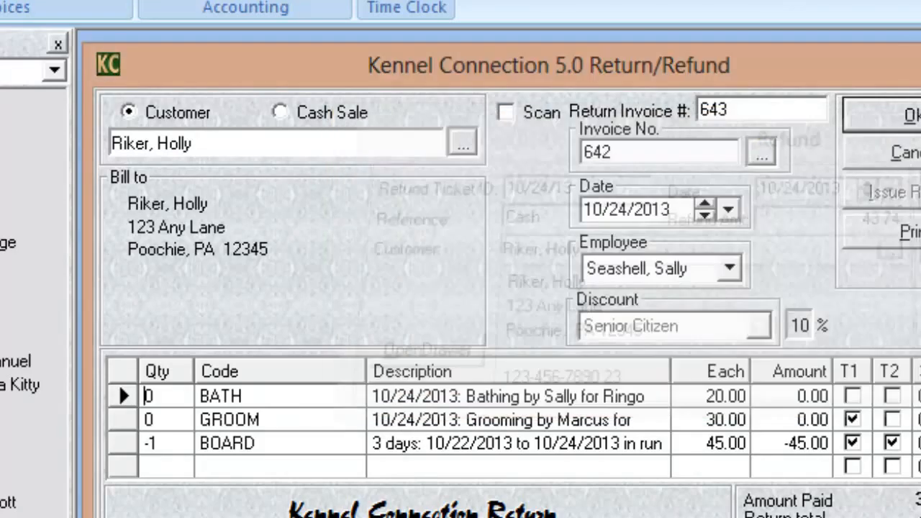
{"action": "left_click", "coordinate": [900, 117]}
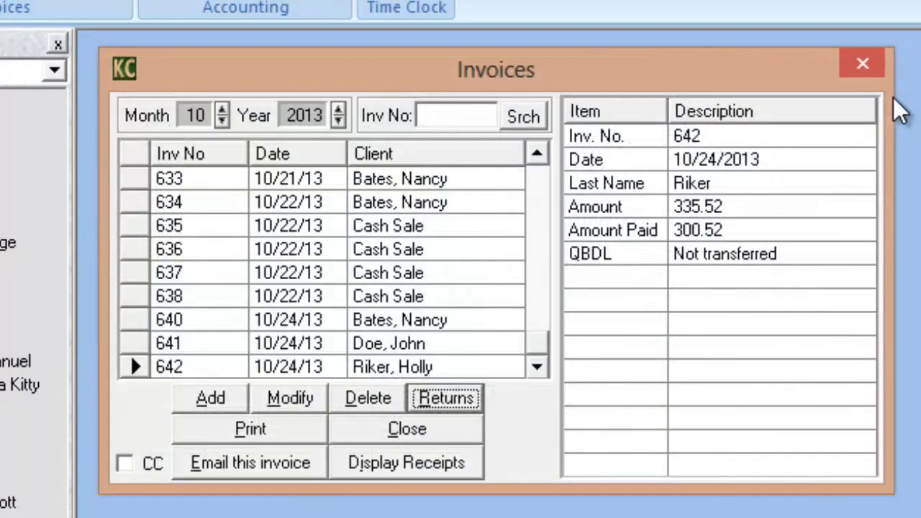
Step: View the details of return invoice 643 at the end of the October 2013 invoice list
{"action": "scroll", "coordinate": [441, 319], "scroll_direction": "up", "scroll_amount": 5}
{"action": "left_click_drag", "start_coordinate": [535, 221], "coordinate": [538, 366]}
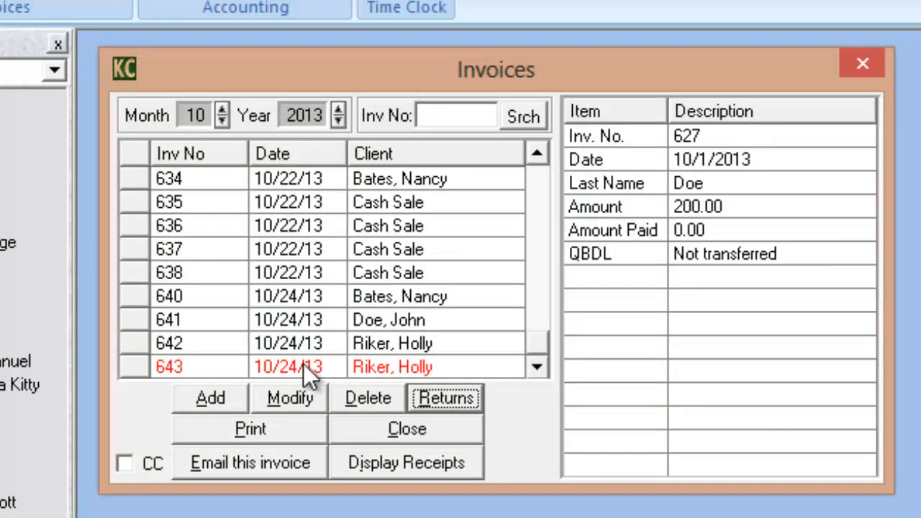
{"action": "left_click", "coordinate": [394, 367]}
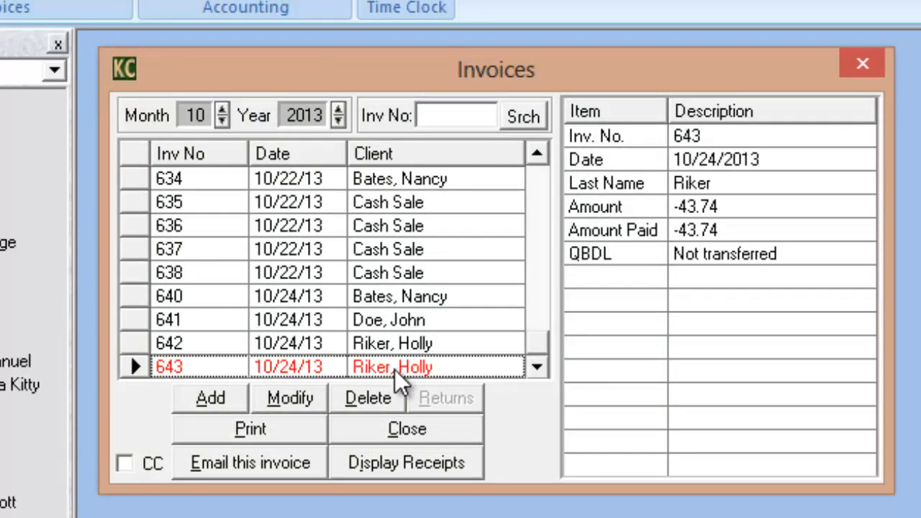
Step: Switch to the receipts list and view the details of the 10/24/13 refund entry
{"action": "left_click", "coordinate": [693, 210]}
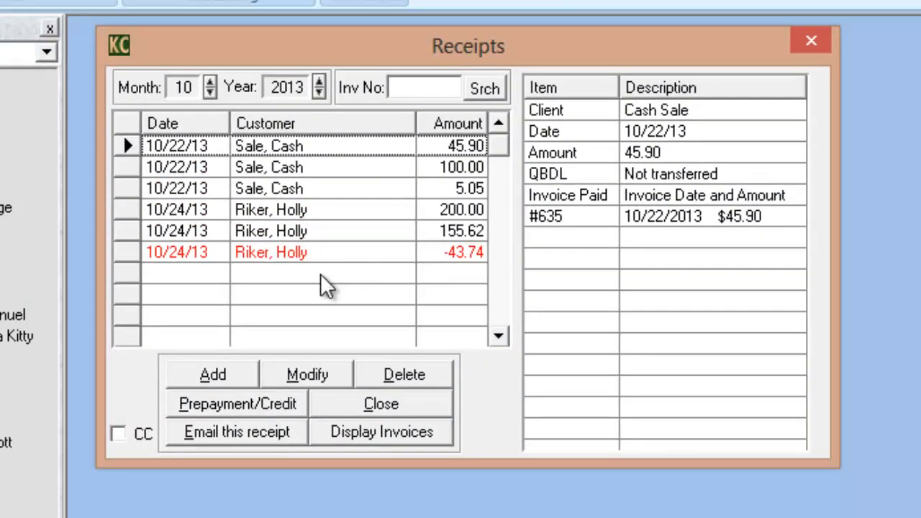
{"action": "left_click", "coordinate": [310, 252]}
{"action": "left_click_drag", "start_coordinate": [487, 46], "coordinate": [475, 48]}
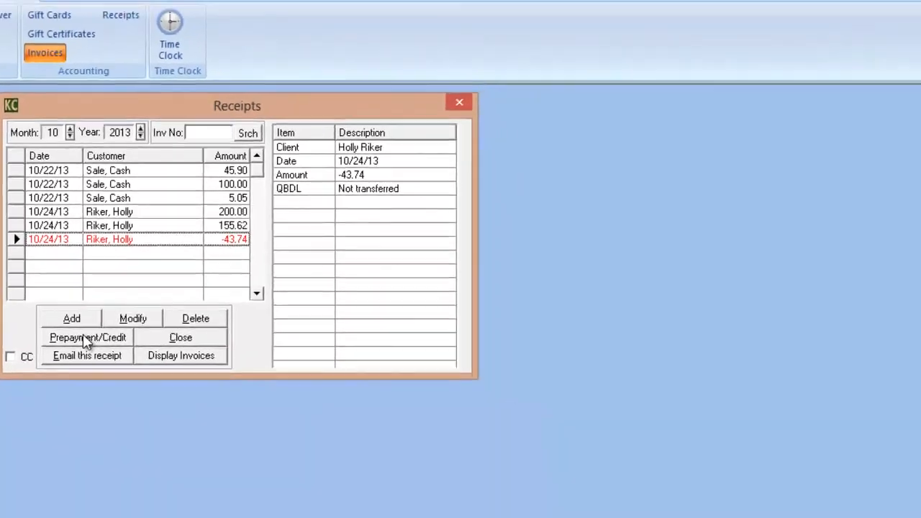
Step: Start a new prepayment from the receipts list with an amount of 100 and Master Card as the payment method
{"action": "left_click", "coordinate": [215, 407]}
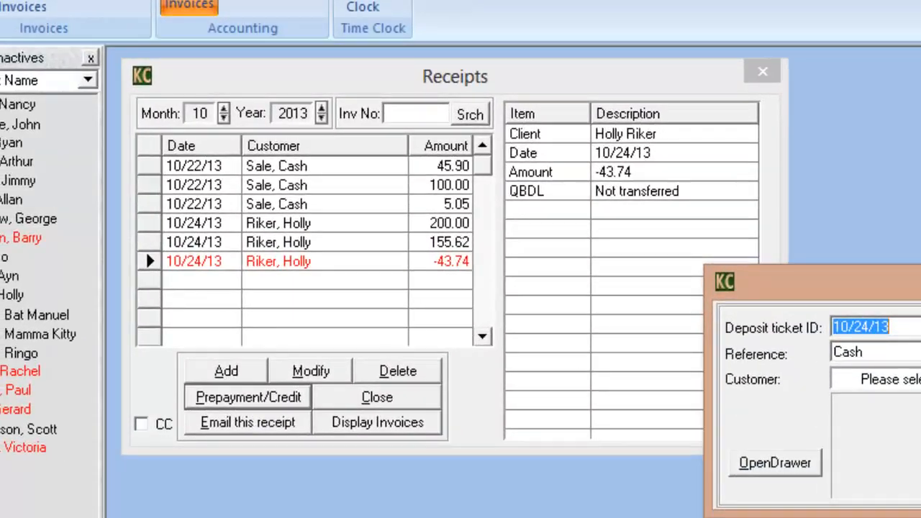
{"action": "left_click_drag", "start_coordinate": [531, 254], "coordinate": [264, 149]}
{"action": "left_click_drag", "start_coordinate": [503, 137], "coordinate": [485, 127]}
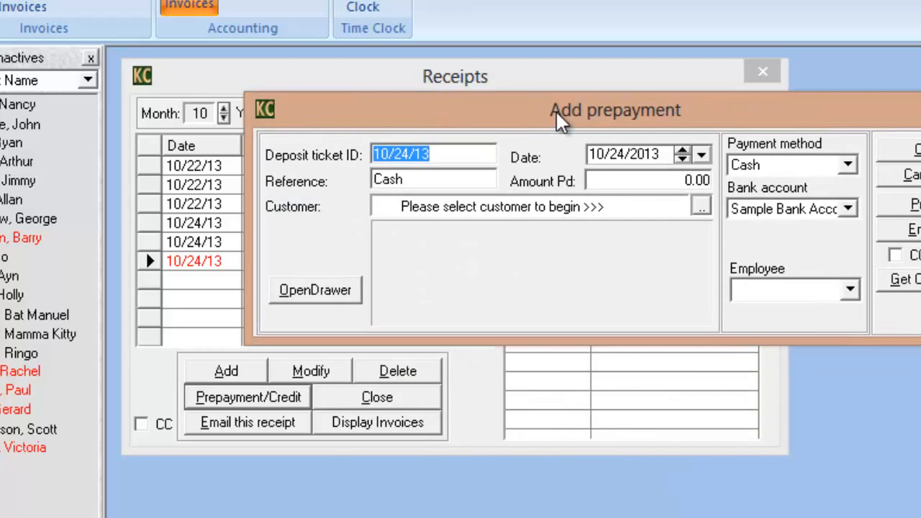
{"action": "left_click", "coordinate": [651, 181]}
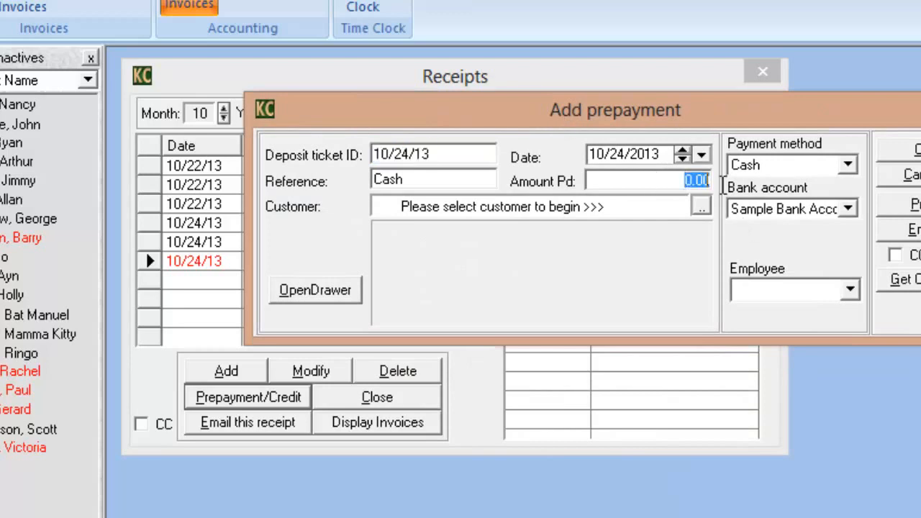
{"action": "type", "text": "100"}
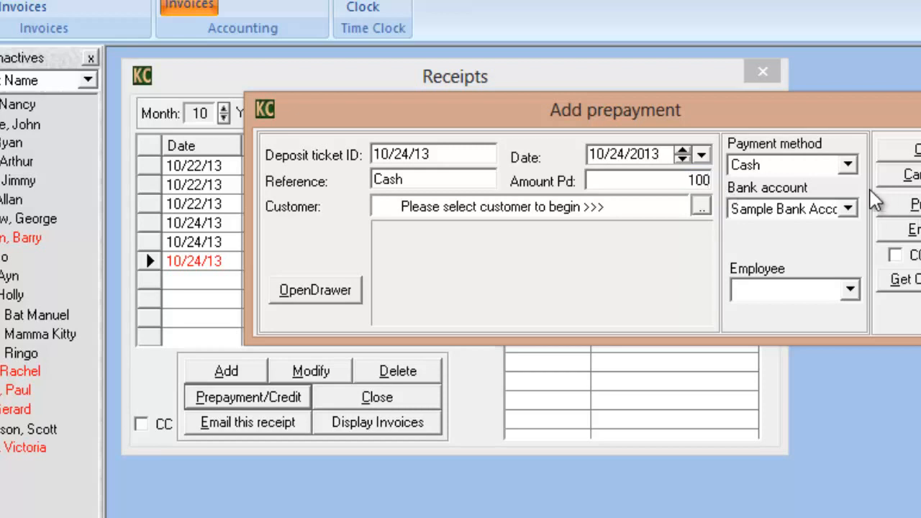
{"action": "left_click", "coordinate": [847, 165]}
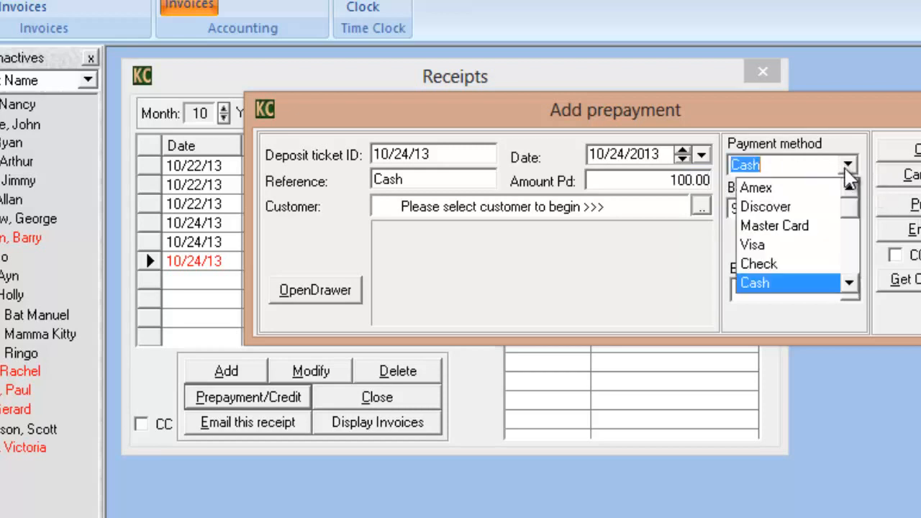
{"action": "left_click", "coordinate": [792, 224]}
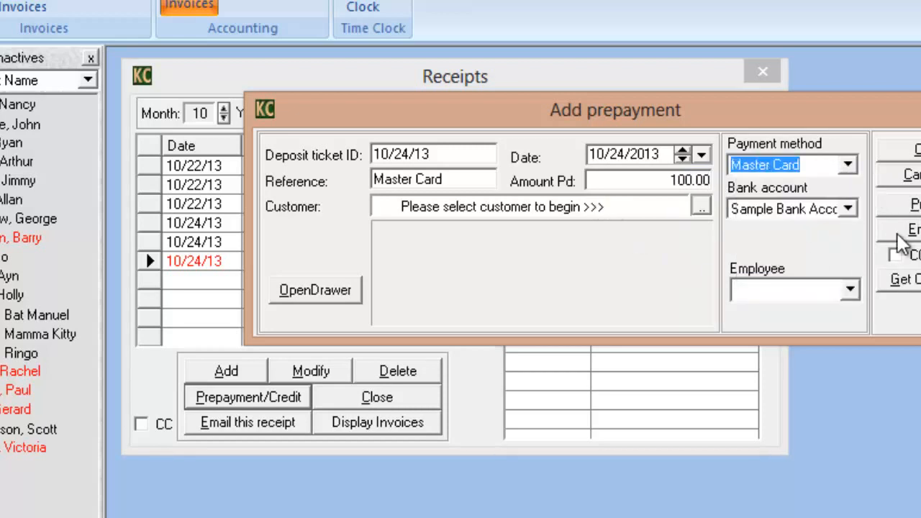
{"action": "left_click", "coordinate": [915, 149]}
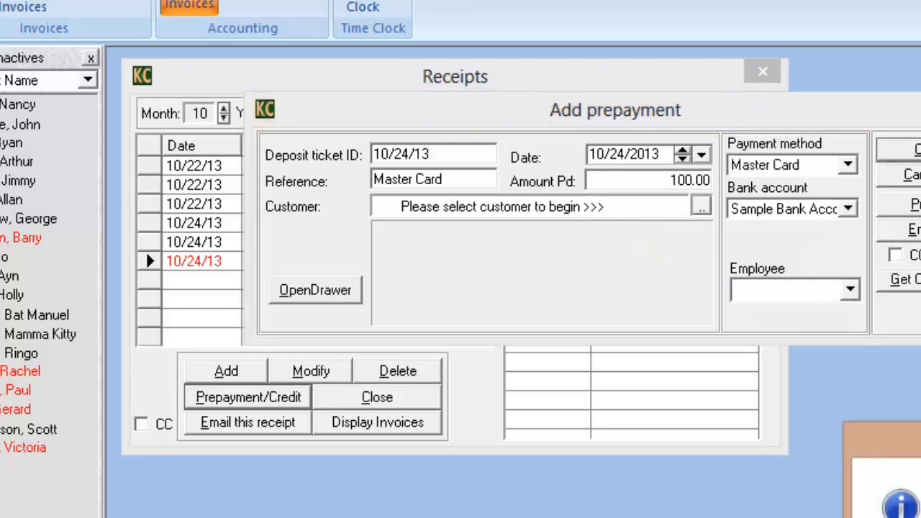
{"action": "key", "text": "Return"}
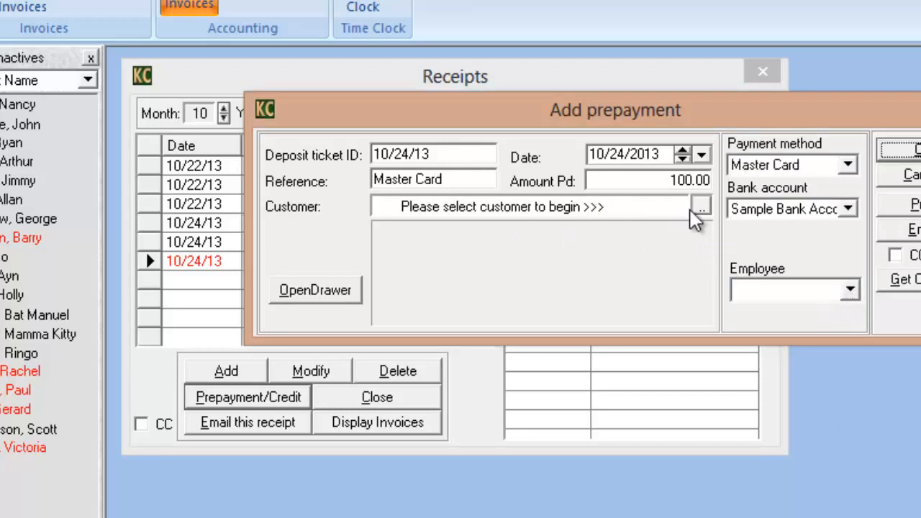
Step: Find the customer by last name, assign them to the prepayment and save it
{"action": "left_click", "coordinate": [701, 207]}
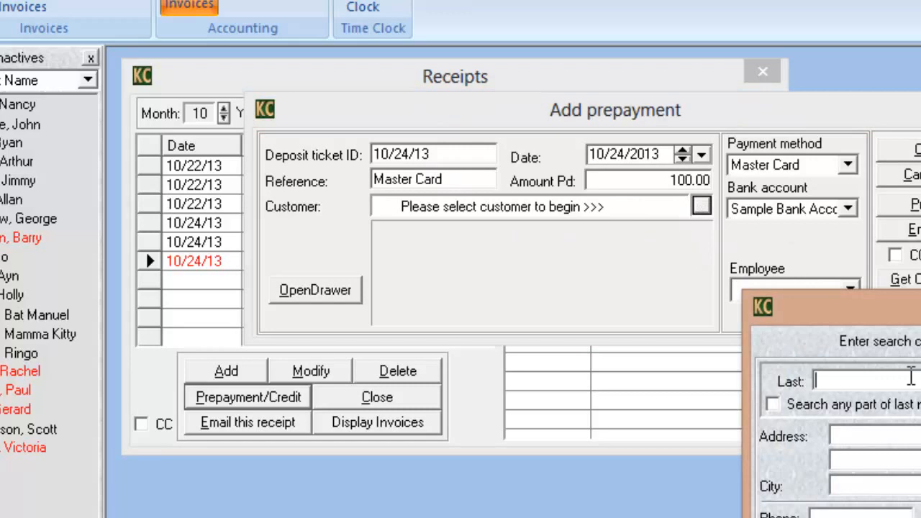
{"action": "type", "text": "riker"}
{"action": "key", "text": "Return"}
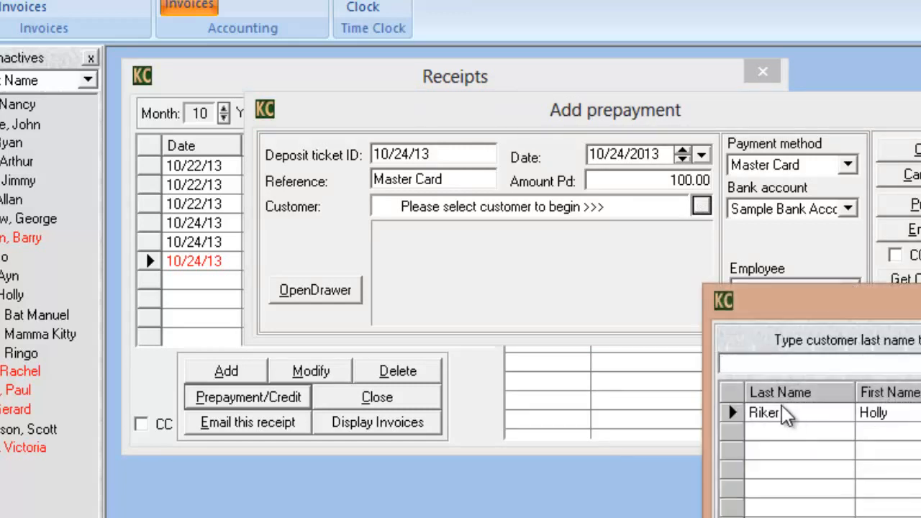
{"action": "left_click", "coordinate": [786, 412]}
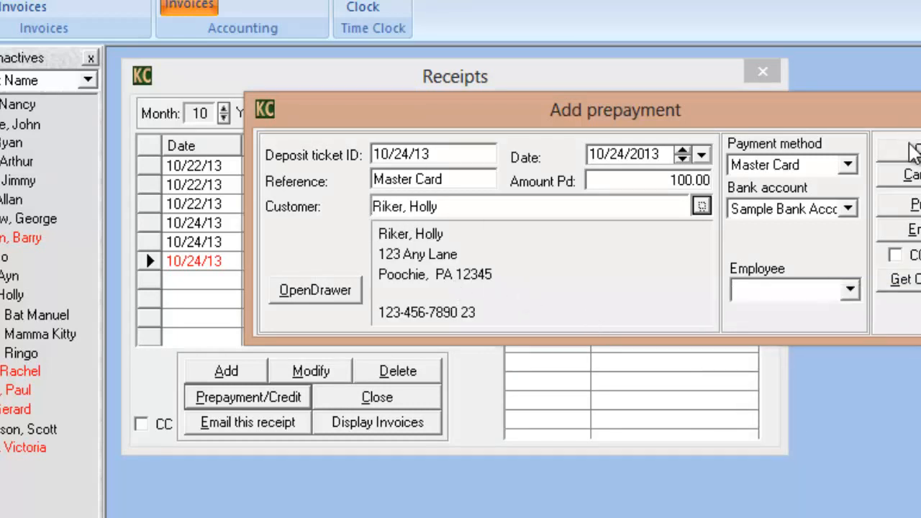
{"action": "left_click", "coordinate": [912, 149]}
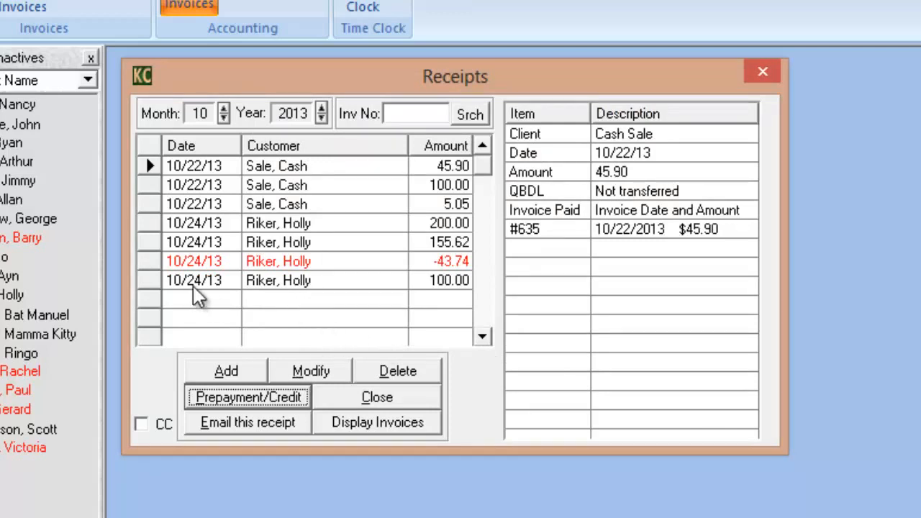
Step: View the details of the 10/24/13 prepayment of 100.00 in the receipts list and close the list
{"action": "left_click", "coordinate": [294, 285]}
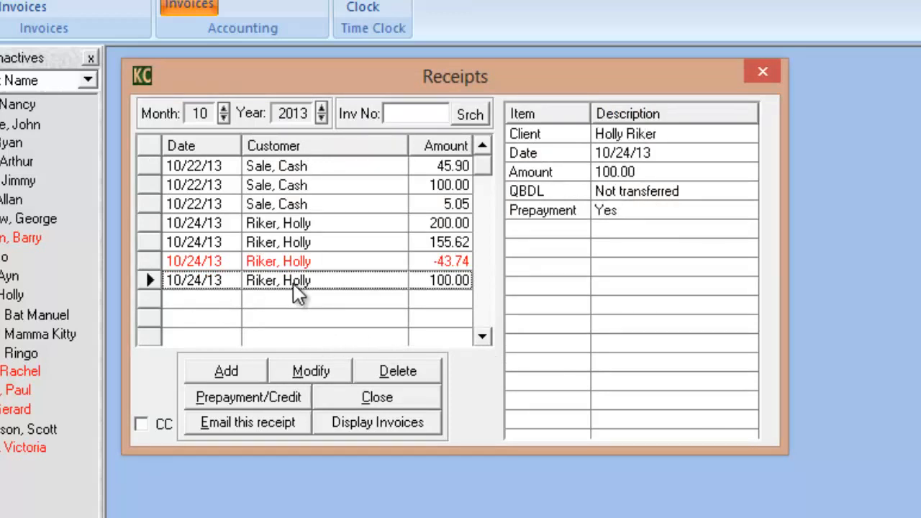
{"action": "left_click", "coordinate": [295, 284]}
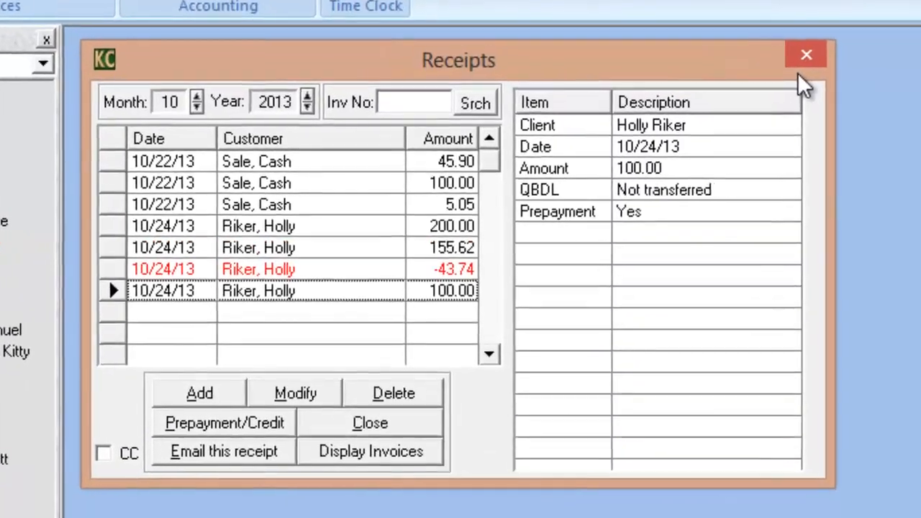
{"action": "left_click", "coordinate": [798, 69]}
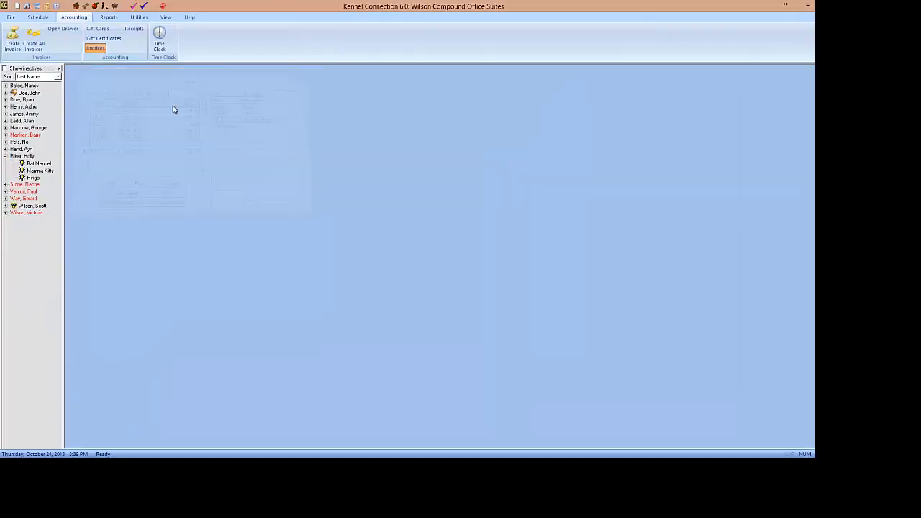
Step: Open the employee setup, review the access rights of the administrator and the second listed employee, and close it
{"action": "left_click", "coordinate": [12, 18]}
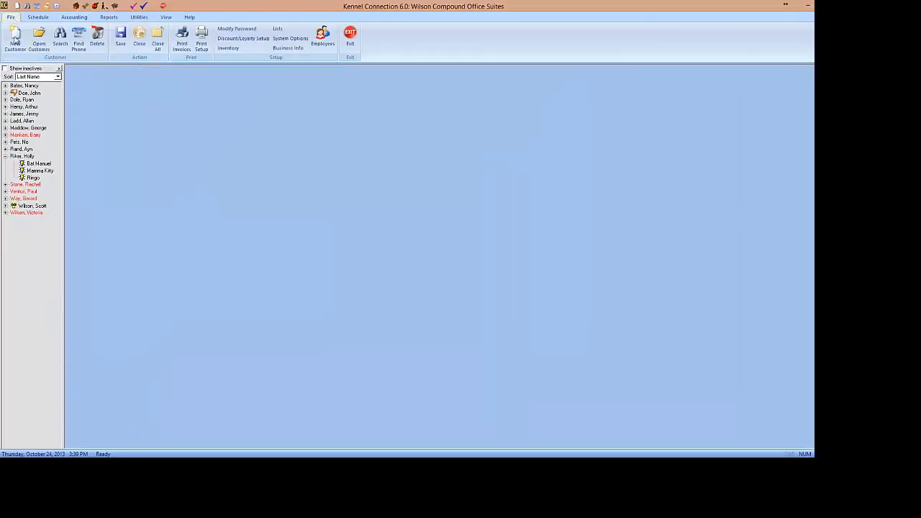
{"action": "left_click", "coordinate": [326, 46]}
{"action": "left_click_drag", "start_coordinate": [442, 154], "coordinate": [247, 83]}
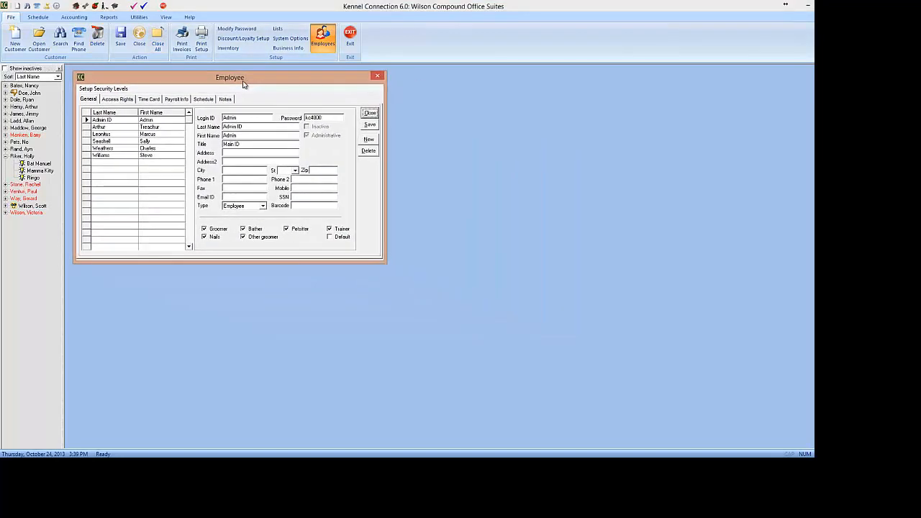
{"action": "left_click", "coordinate": [118, 100]}
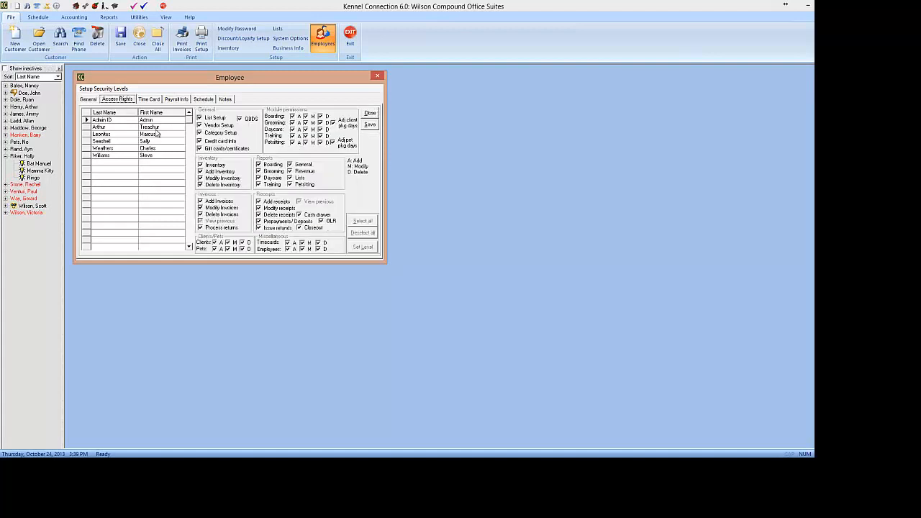
{"action": "left_click", "coordinate": [110, 127]}
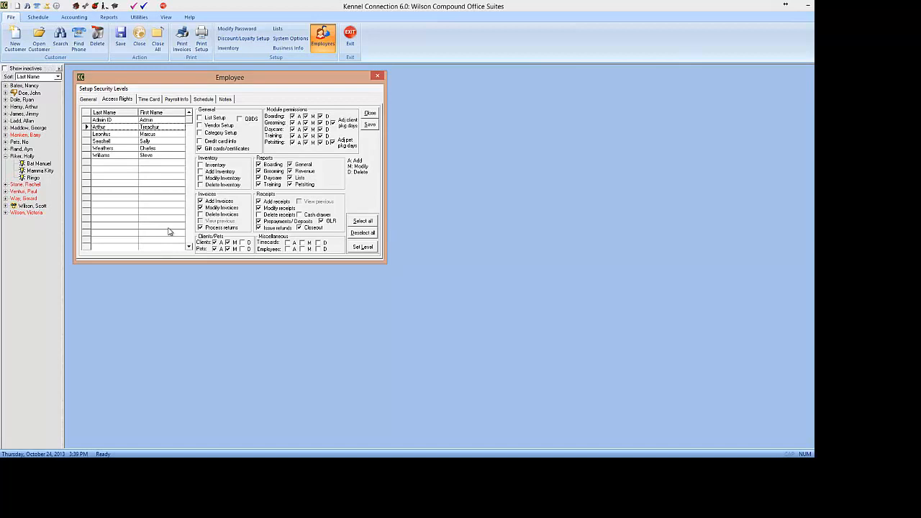
{"action": "left_click", "coordinate": [375, 77]}
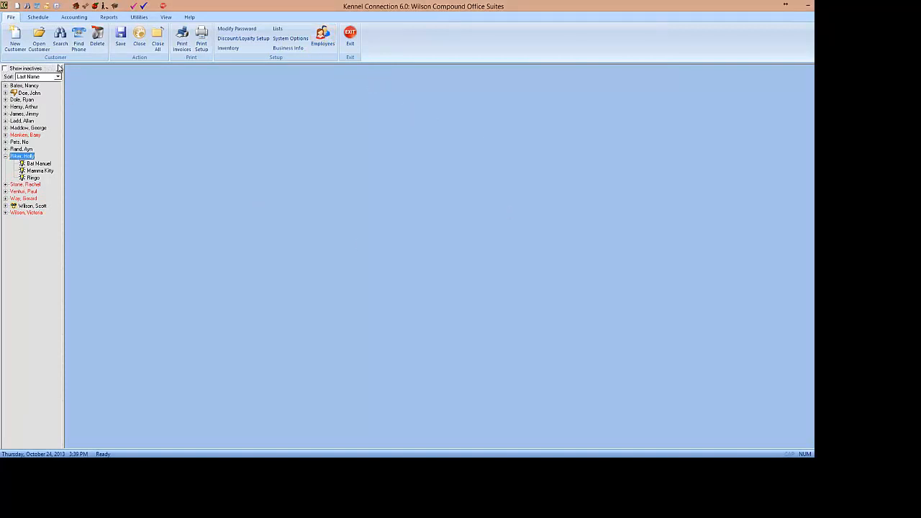